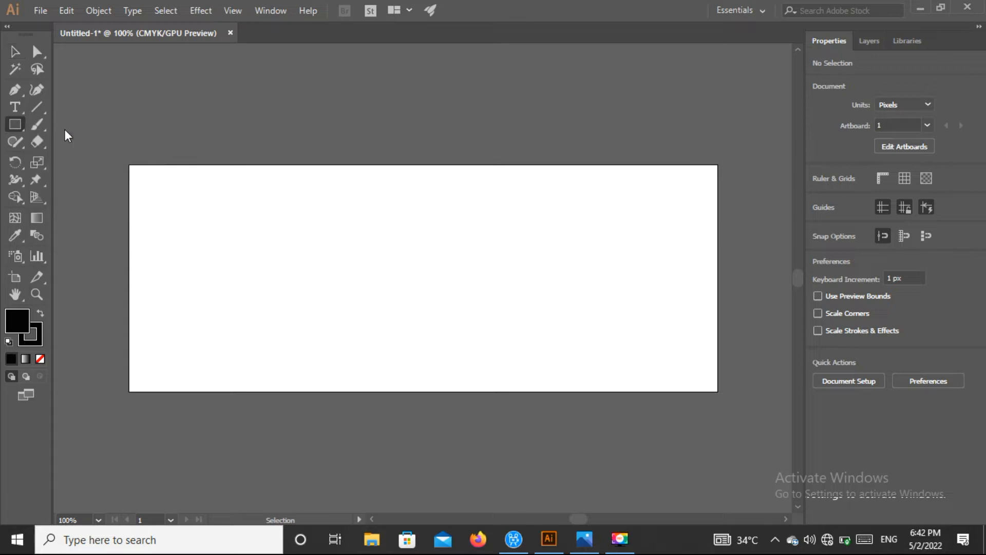
Step: Draw a black rectangle of 815 × 315 px covering the whole artboard, with a 1 pt stroke
mouse_move(129, 164)
mouse_down()
mouse_move(534, 367)
mouse_move(627, 375)
mouse_move(716, 402)
mouse_move(718, 391)
mouse_up()
click(871, 221)
click(871, 222)
click(871, 222)
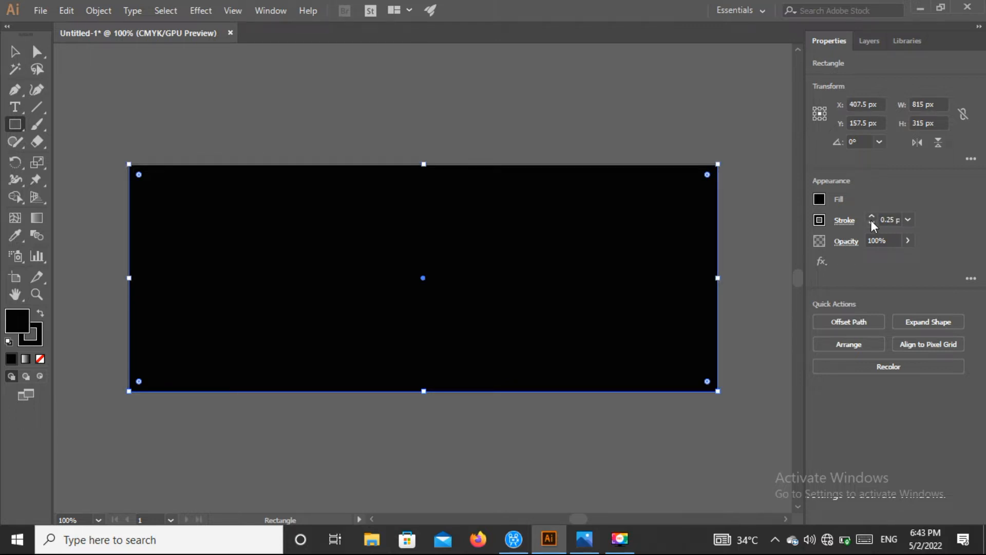
click(871, 221)
click(871, 216)
click(871, 215)
click(871, 216)
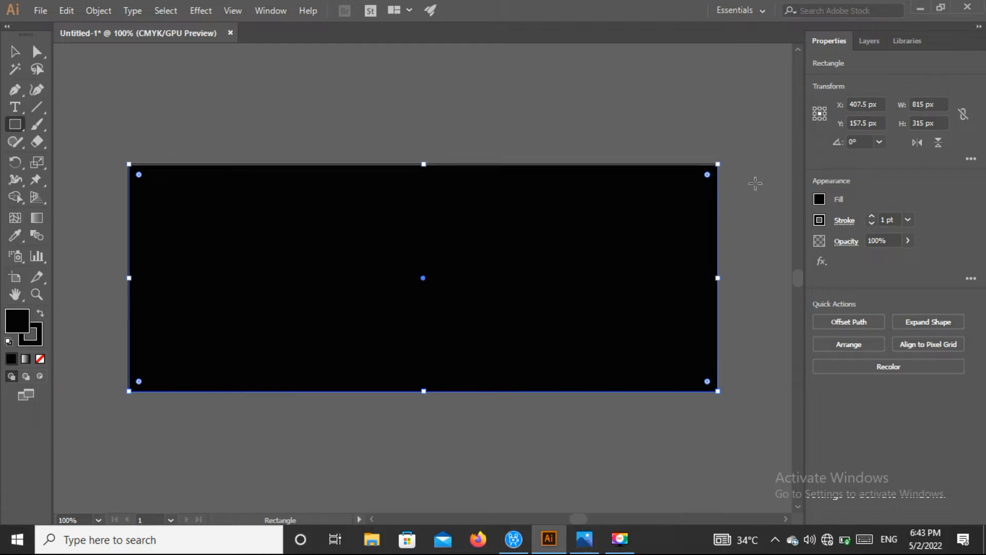
click(16, 51)
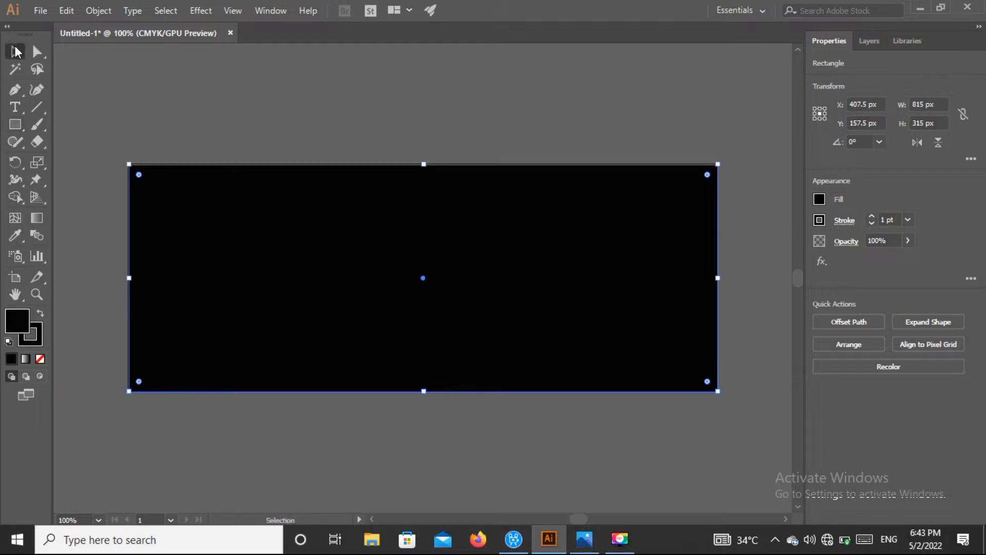
click(211, 110)
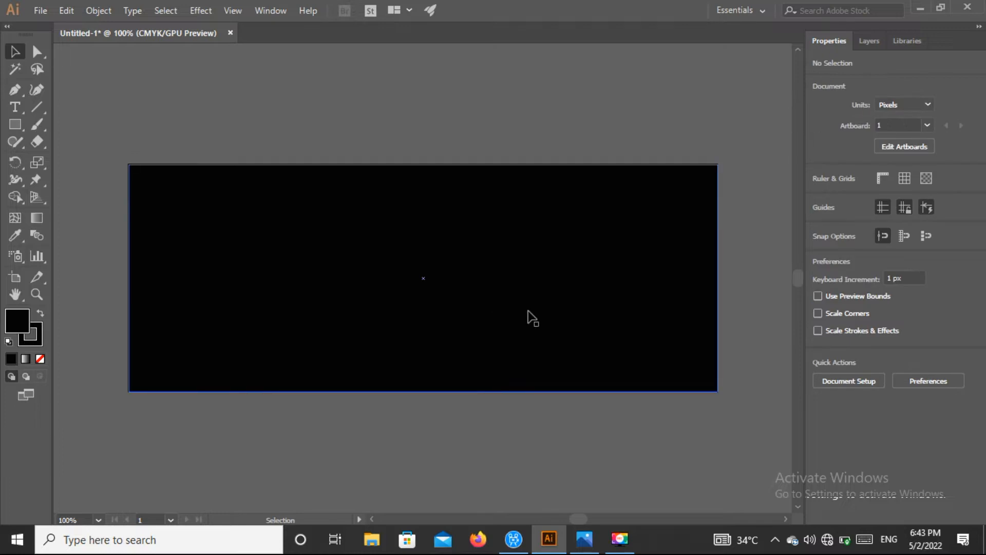
Step: Fill the artboard-sized rectangle with a dark grey swatch
click(520, 287)
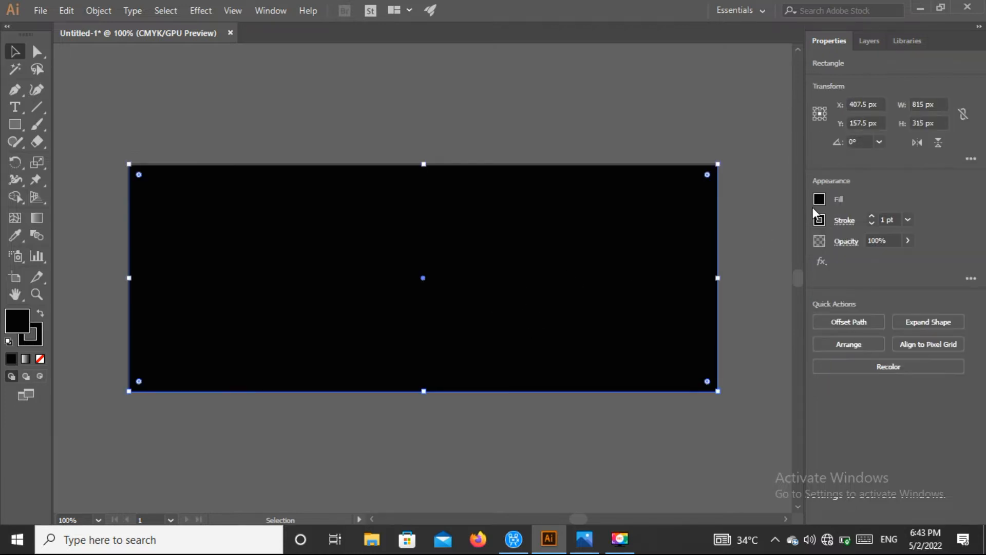
click(819, 199)
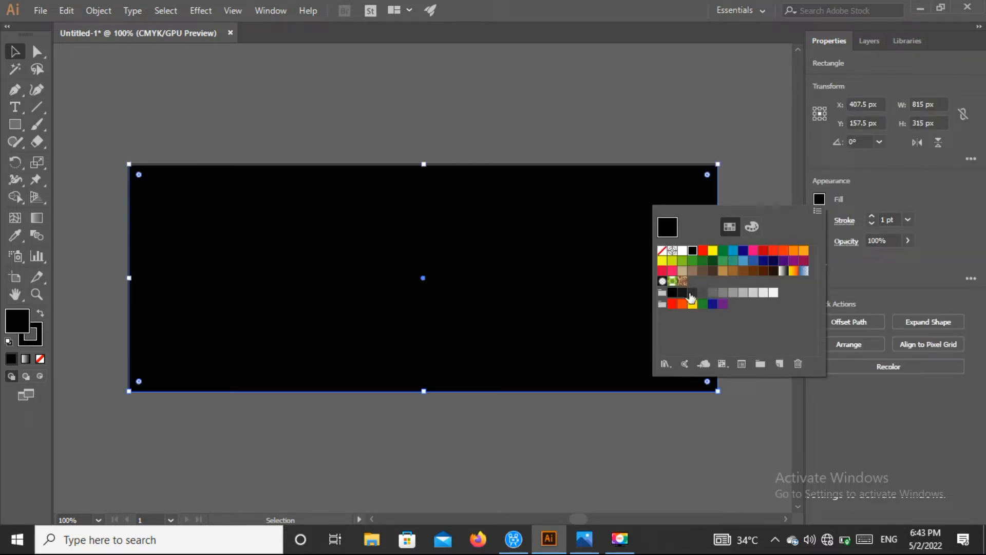
click(691, 293)
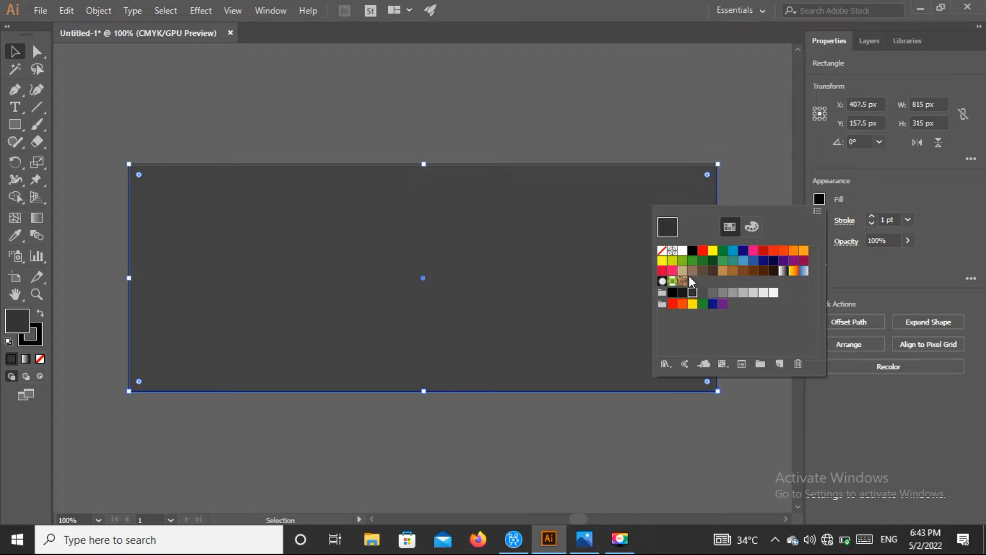
click(358, 109)
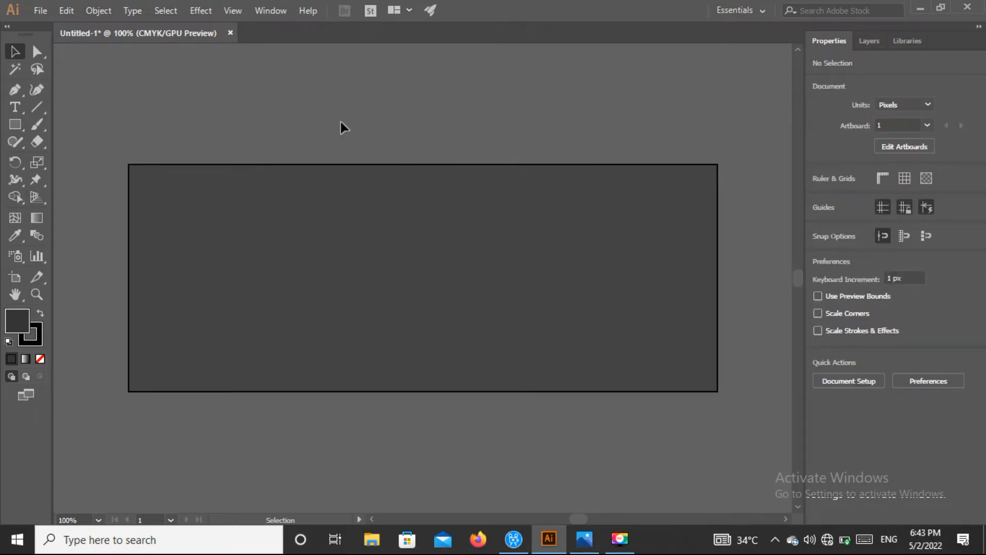
click(913, 507)
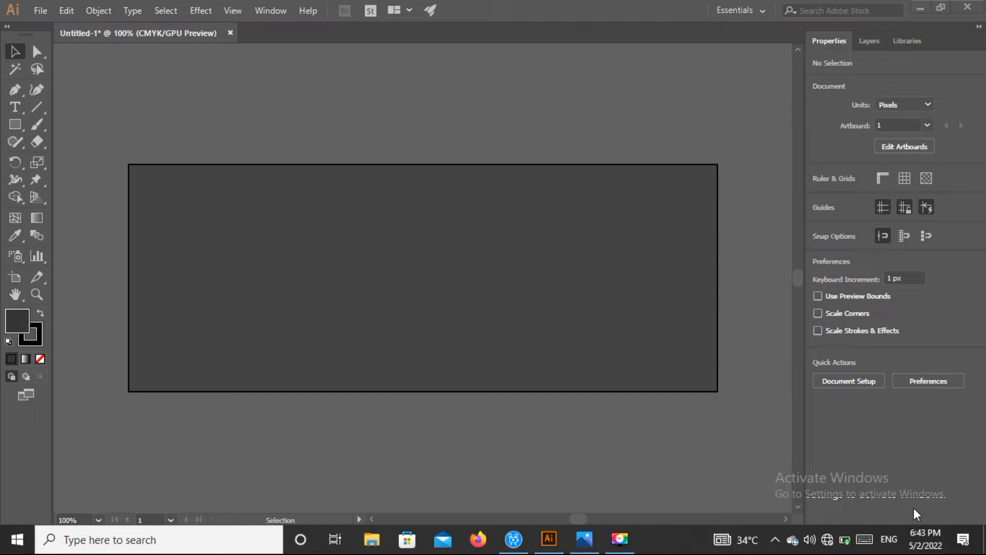
Step: Draw a closed seven-point angular shape about 383 × 272 px with the Pen tool, following the artboard's top and right edges
click(16, 90)
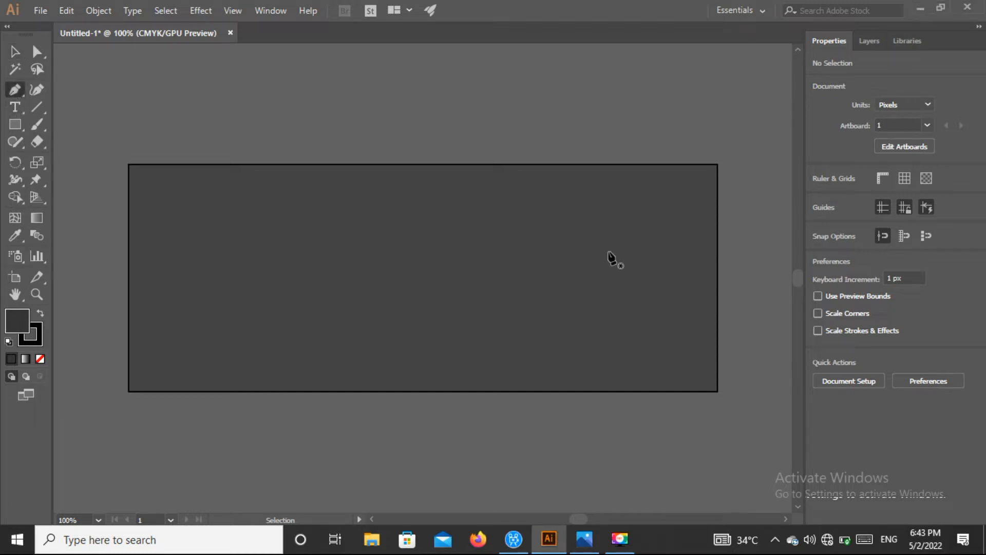
click(492, 165)
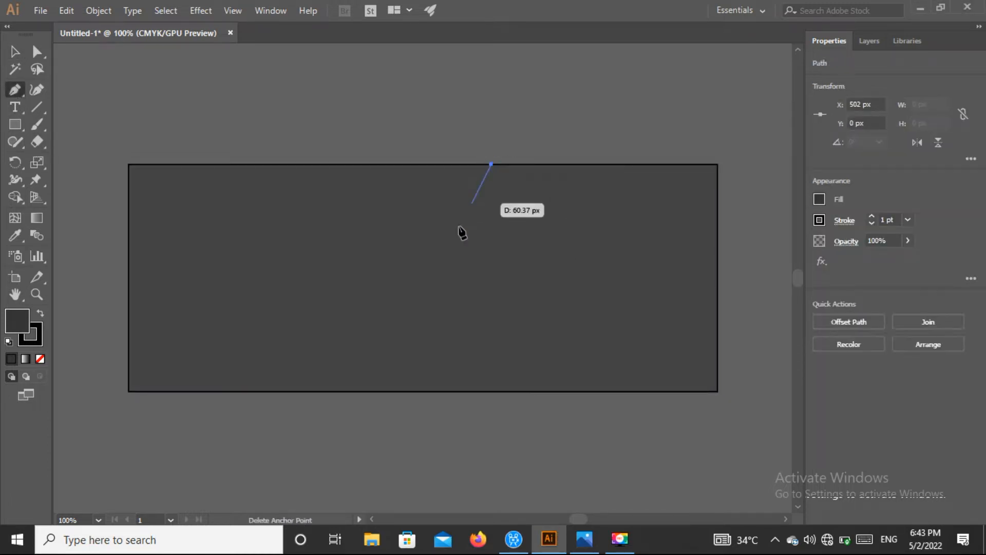
click(441, 259)
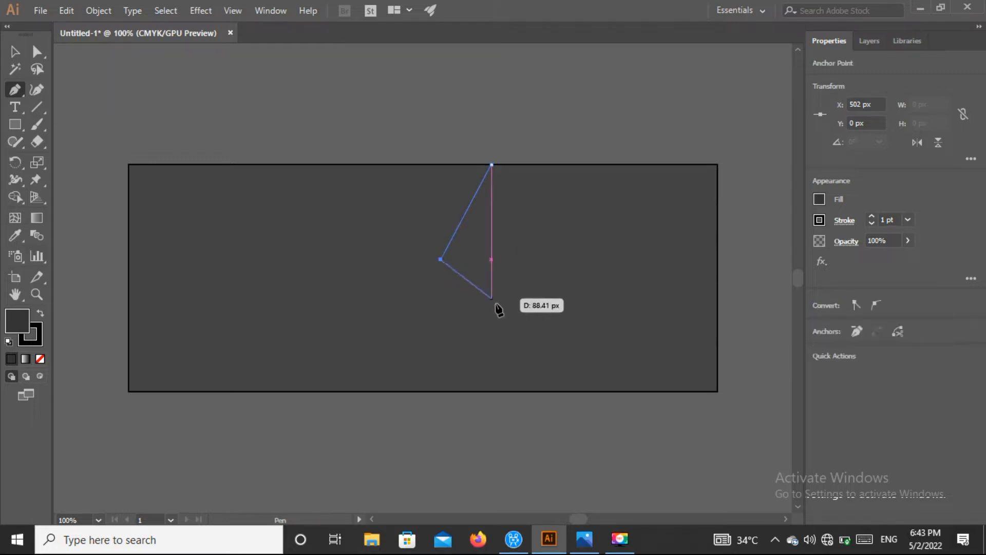
click(517, 330)
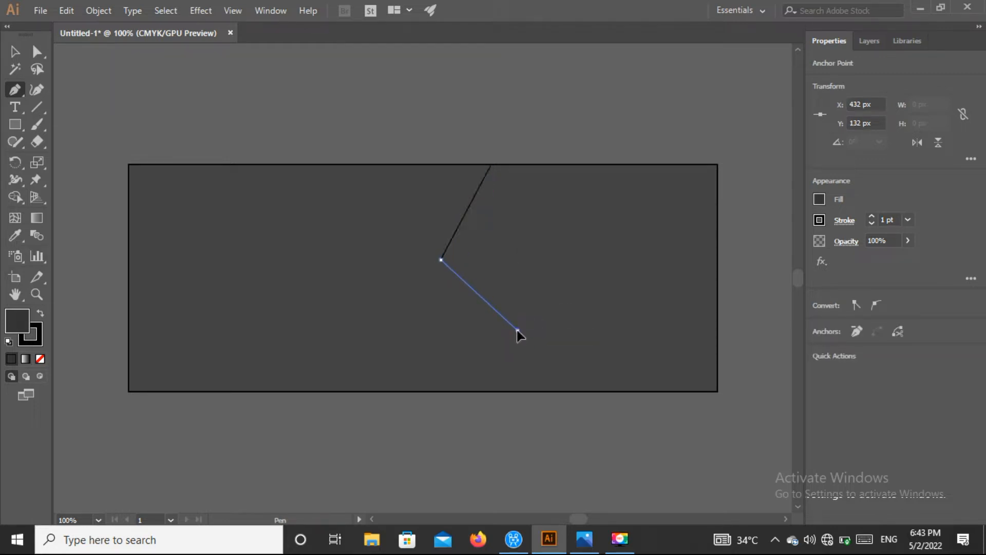
key(ctrl+z)
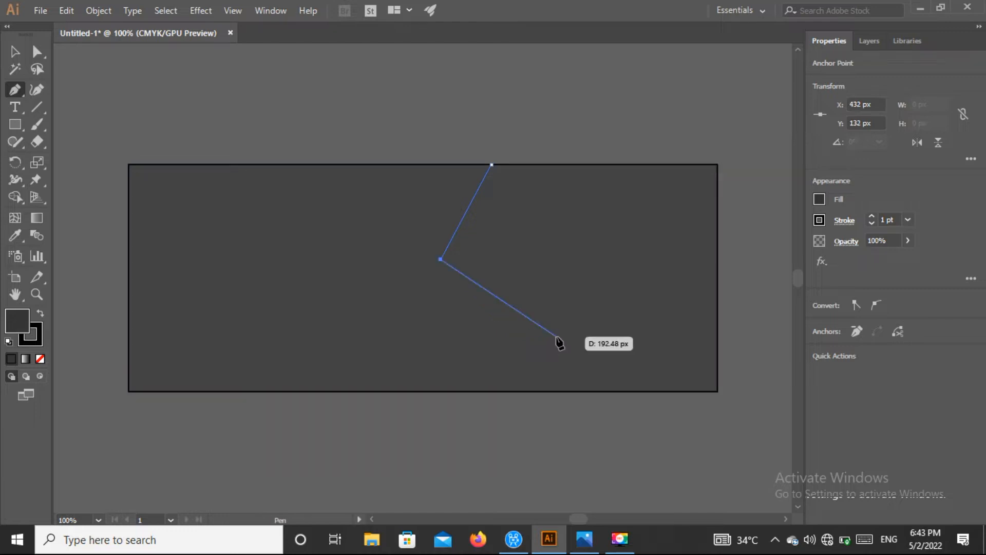
click(523, 352)
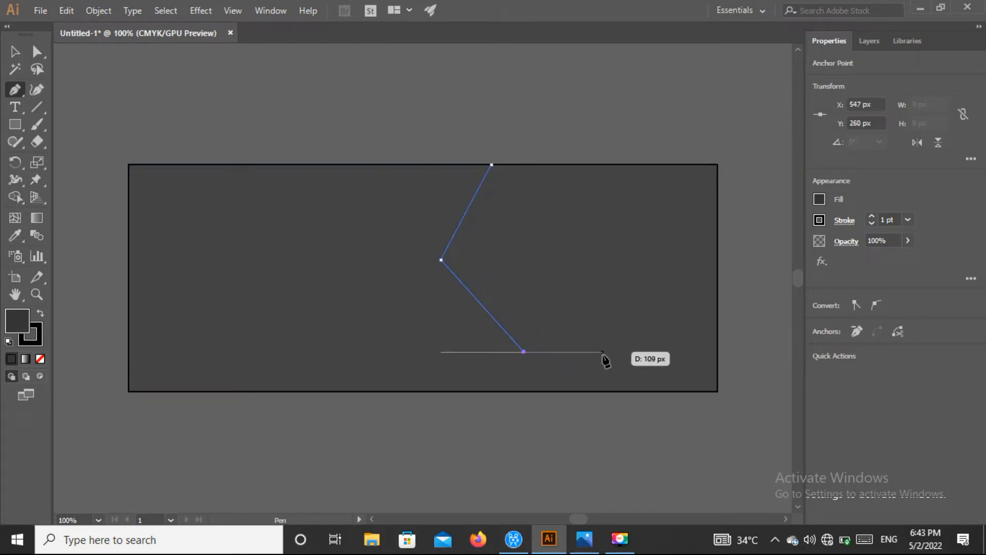
click(641, 352)
click(651, 360)
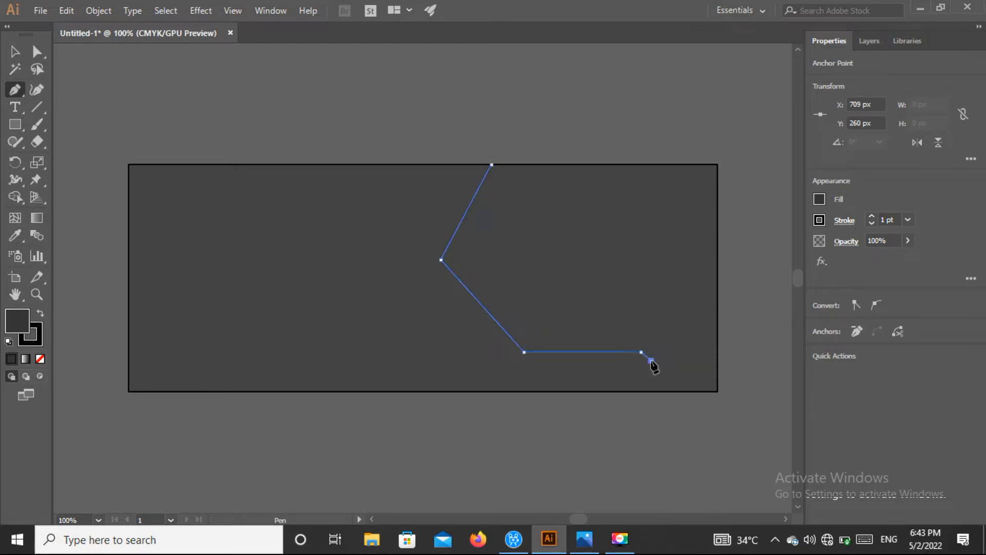
click(717, 360)
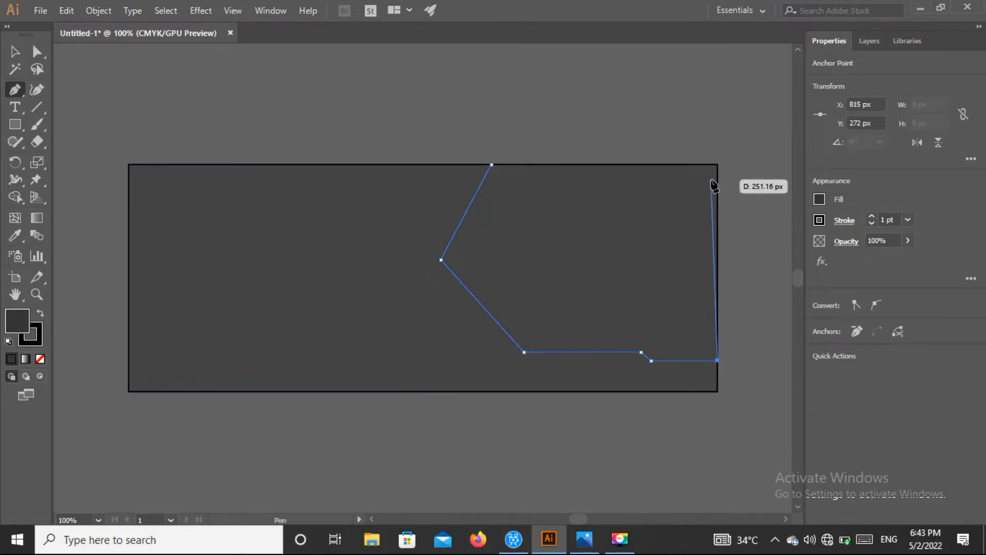
click(717, 164)
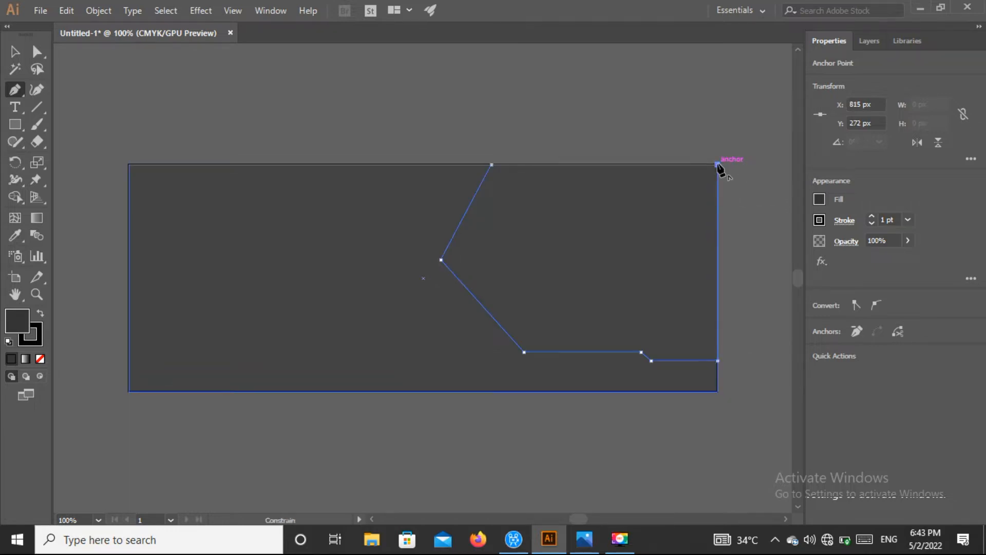
click(491, 165)
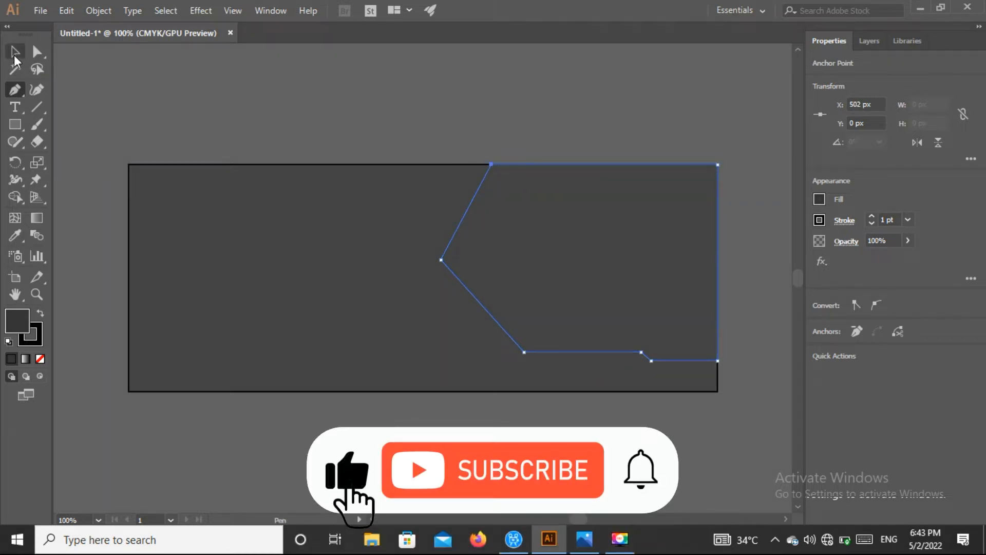
Step: Move the angular shape to the left half of the artboard, centred at about X 172.5 px, Y 163 px, and deselect it
click(15, 51)
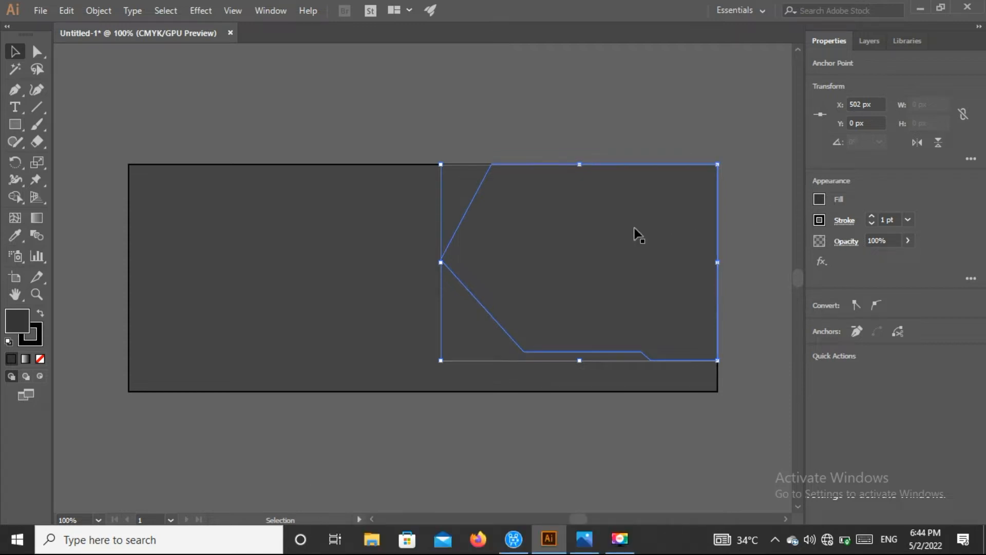
drag(633, 245, 303, 259)
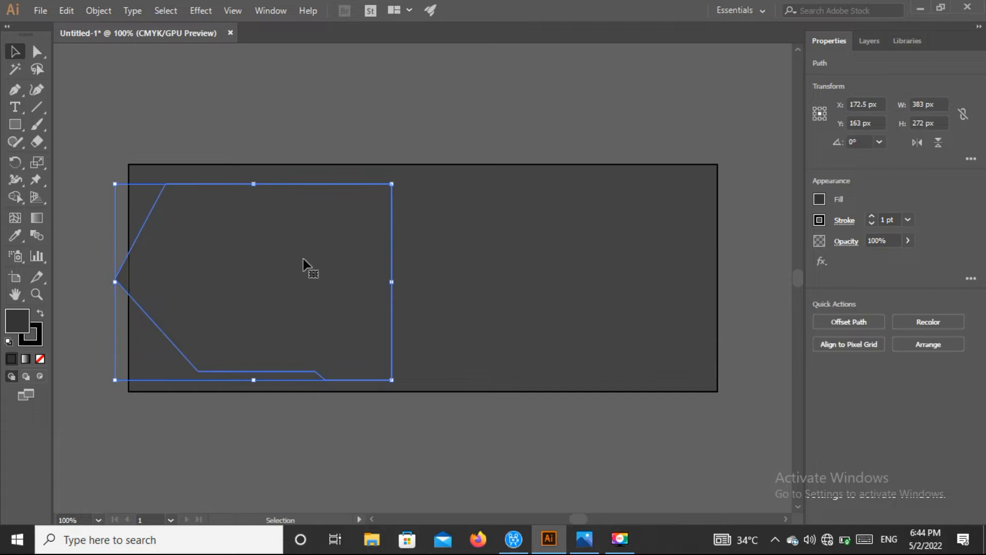
click(656, 101)
Step: Open the image turndown-1250x500_t from the Desktop folder
click(41, 9)
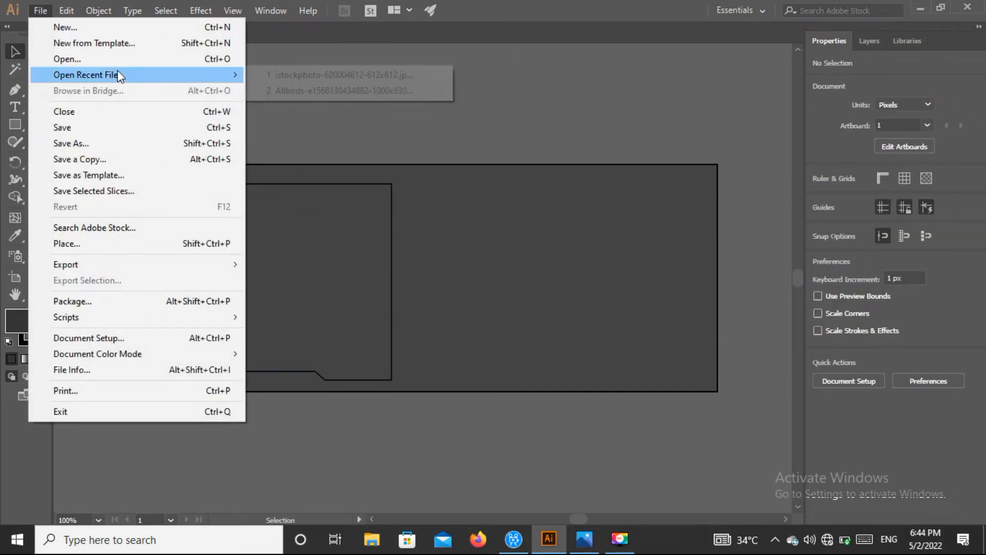
click(114, 60)
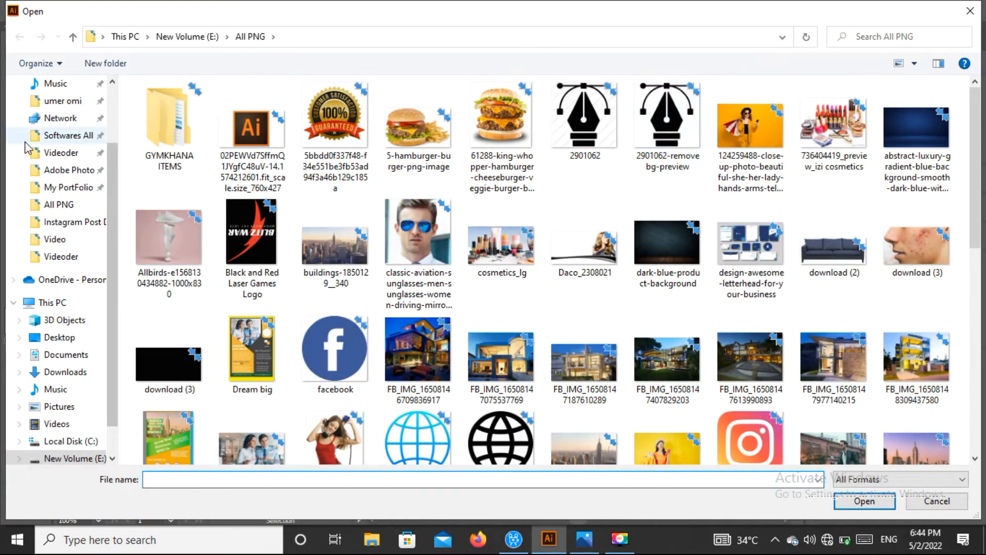
click(77, 337)
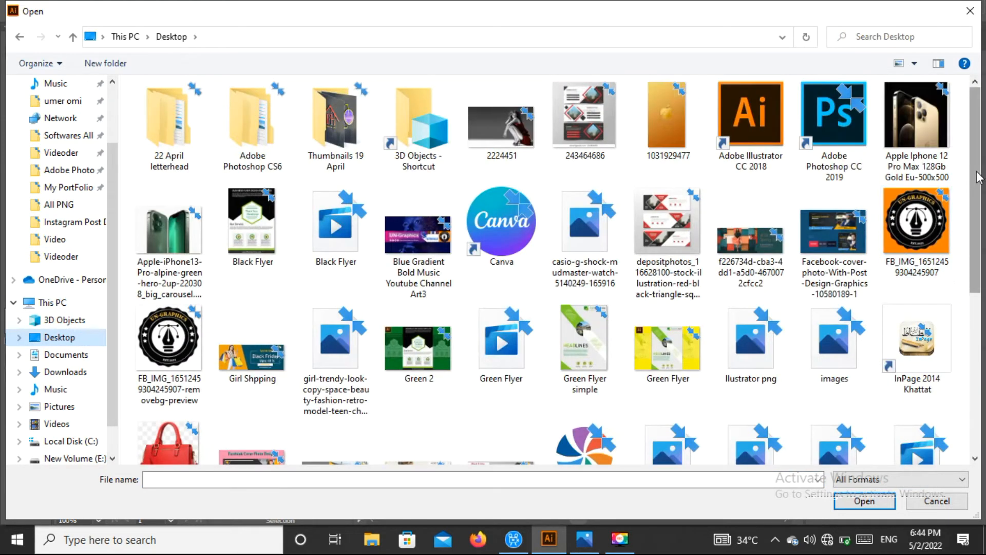
drag(978, 178, 982, 257)
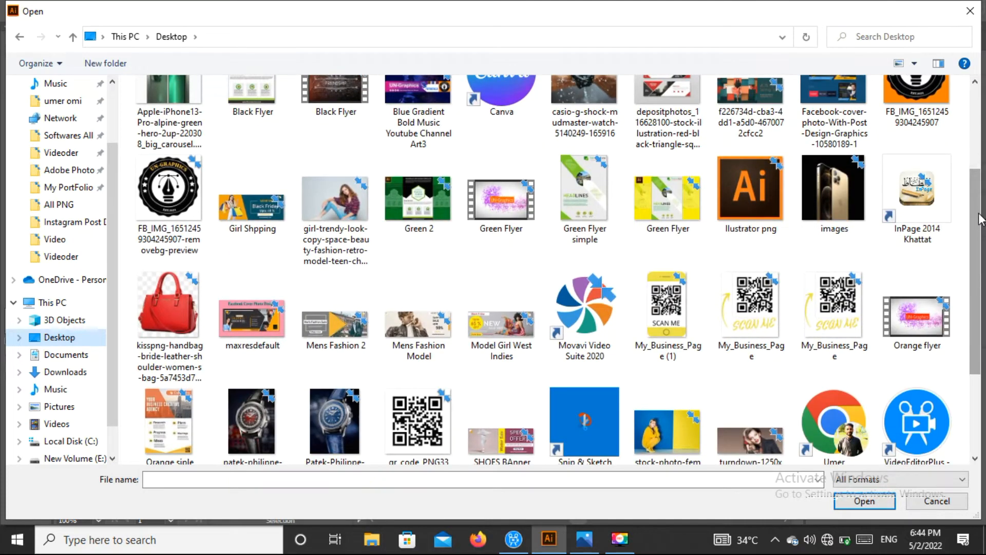
drag(981, 210, 982, 301)
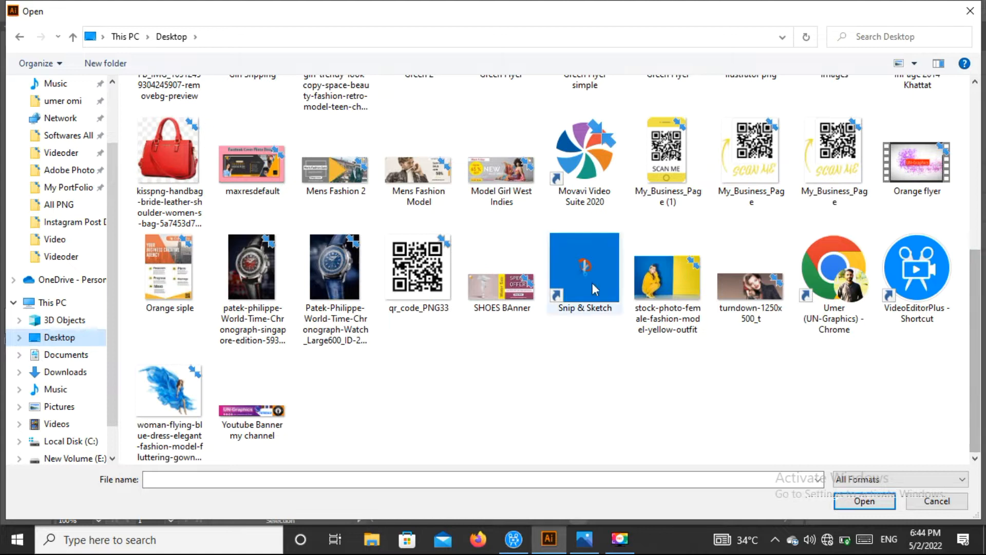
click(754, 301)
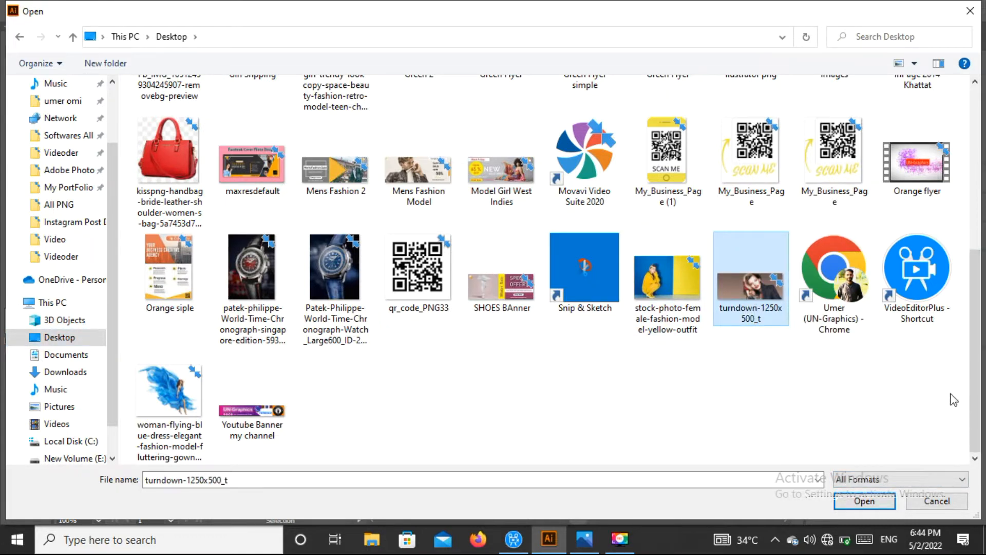
mouse_move(978, 411)
mouse_down()
mouse_move(978, 253)
mouse_move(977, 421)
mouse_up()
click(864, 500)
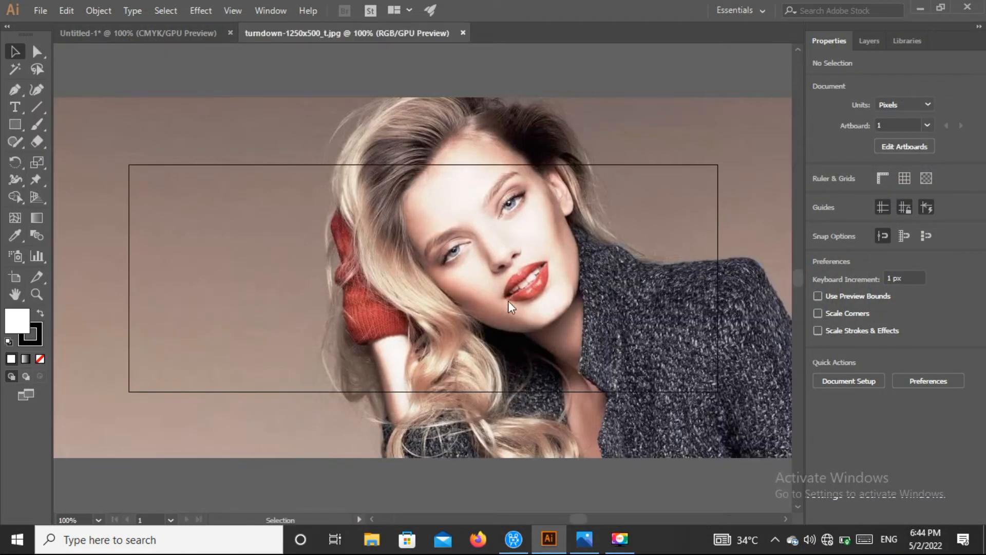
Step: Scale the opened model photo down proportionally to about 644 × 258 px
click(566, 317)
key(ctrl+minus)
key(ctrl+minus)
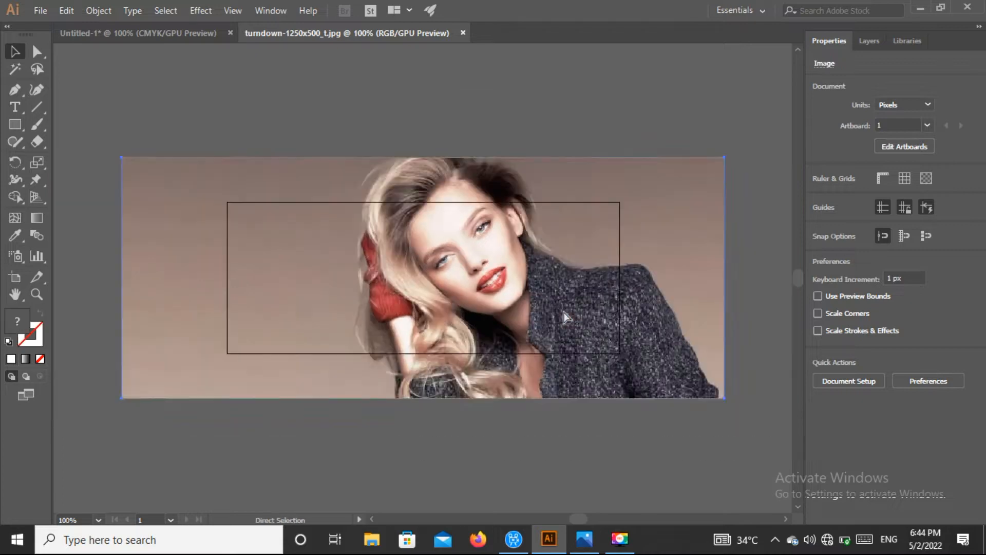
drag(649, 368, 429, 280)
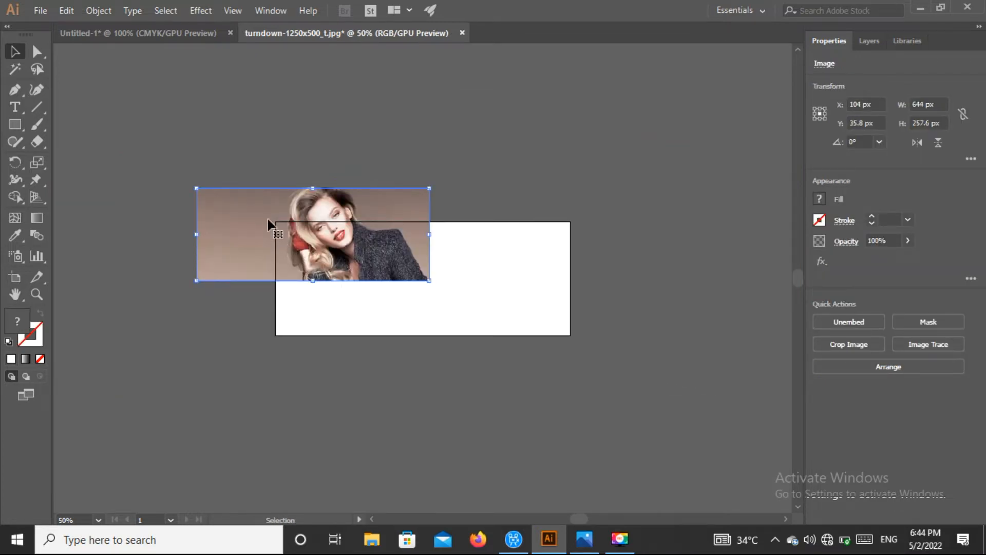
Step: Bring the model photo into the Untitled-1 document and place it against the artboard's right edge
drag(268, 224, 95, 11)
drag(138, 35, 139, 33)
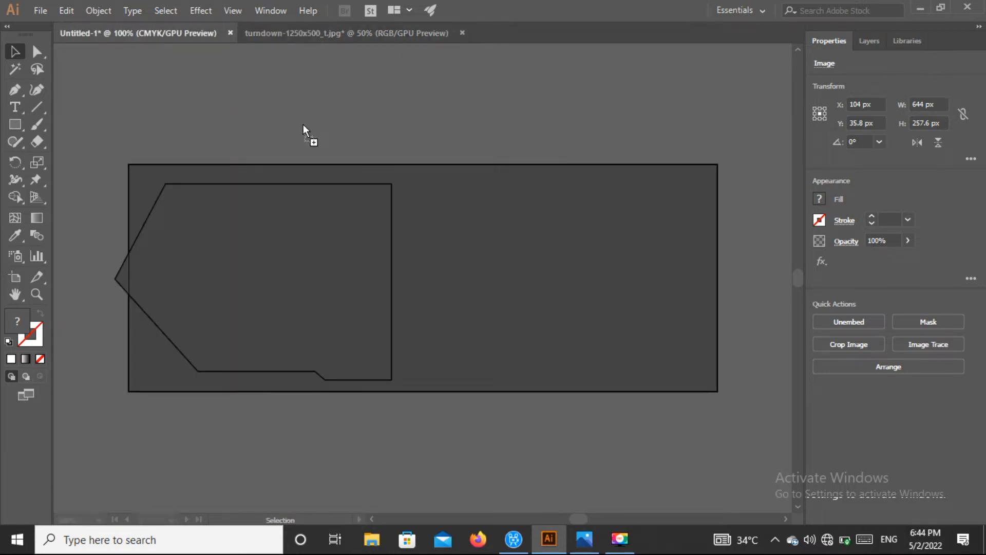
drag(584, 244, 393, 224)
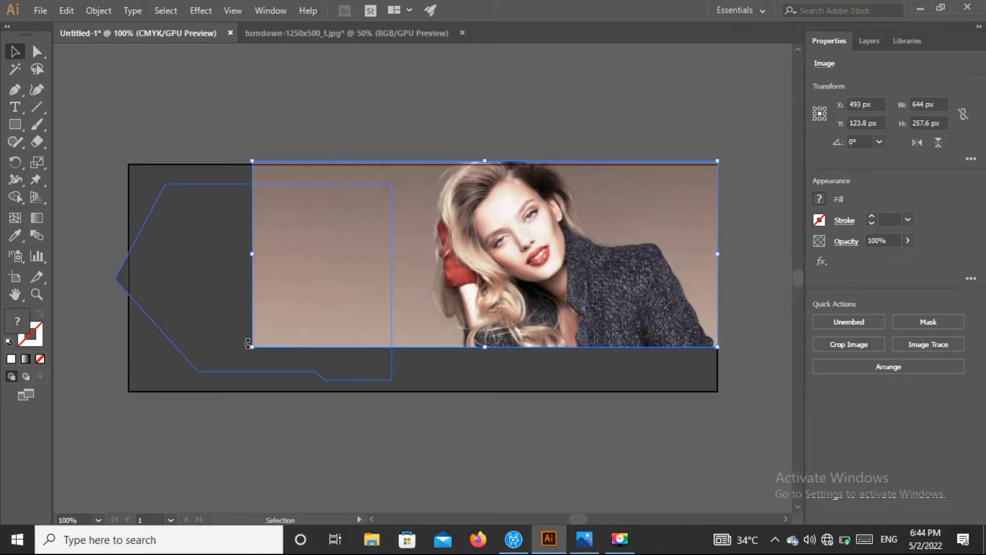
Step: Enlarge the model photo to about 801 × 315 px, fitting it to the artboard's top, bottom and right edges
drag(250, 345, 138, 415)
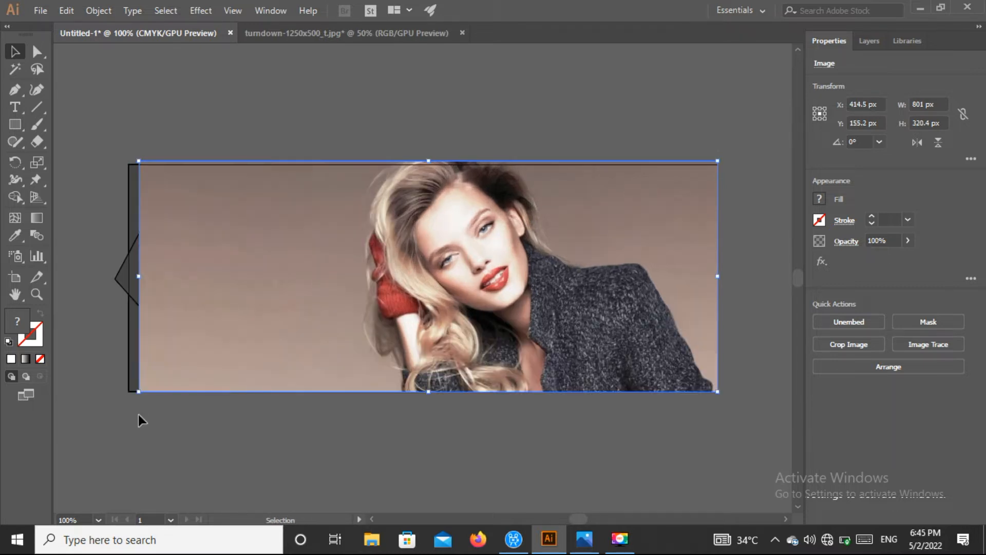
key(Down)
key(Down)
key(Down)
key(Down)
key(Down)
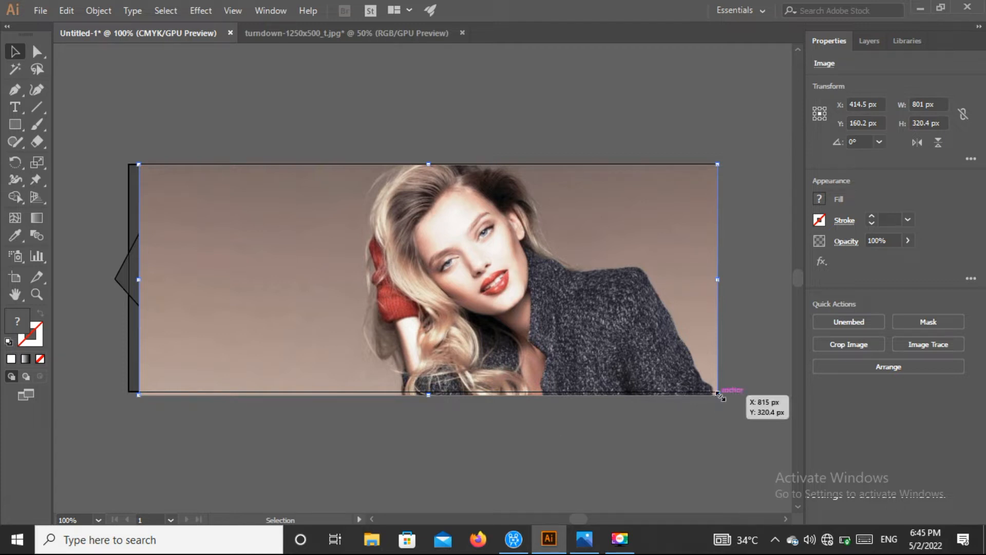
drag(719, 394, 718, 391)
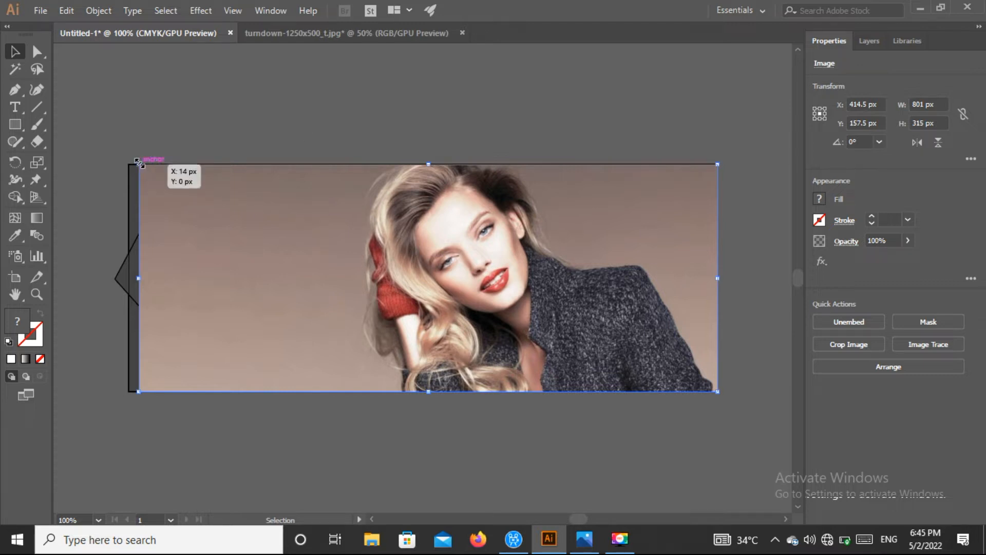
Step: Scale the model photo down proportionally and move it up into the artboard's top-right corner
drag(139, 163, 266, 170)
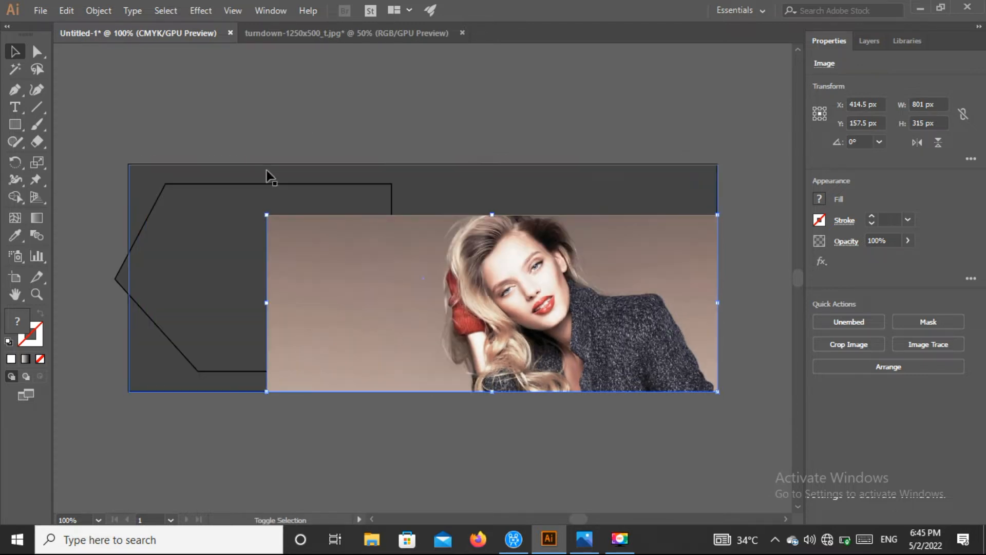
drag(509, 284, 506, 235)
click(653, 125)
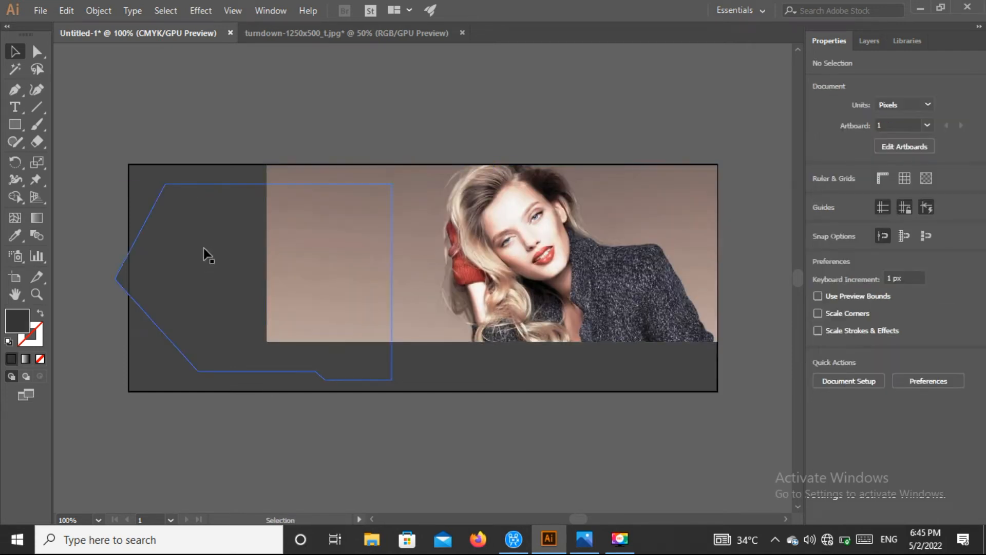
Step: Move the angular shape over the photo against the artboard's right edge and enlarge it to about 405 × 287 px
drag(223, 262, 545, 239)
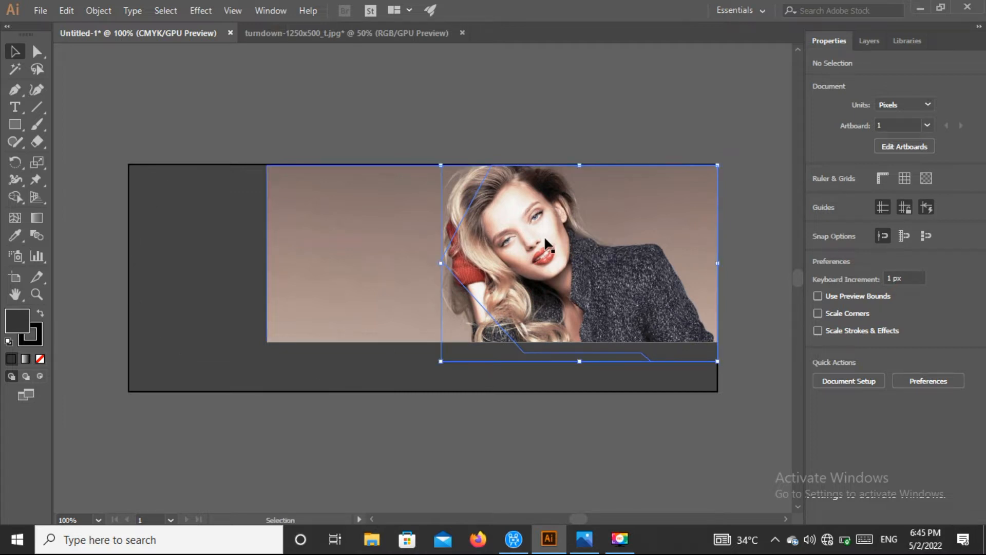
mouse_move(440, 363)
mouse_down()
mouse_move(403, 381)
mouse_move(424, 372)
mouse_up()
Step: Scale the model photo to about 602 × 237 px and place it flush with the artboard's top edge, slightly past the right edge
click(335, 303)
drag(266, 164, 283, 171)
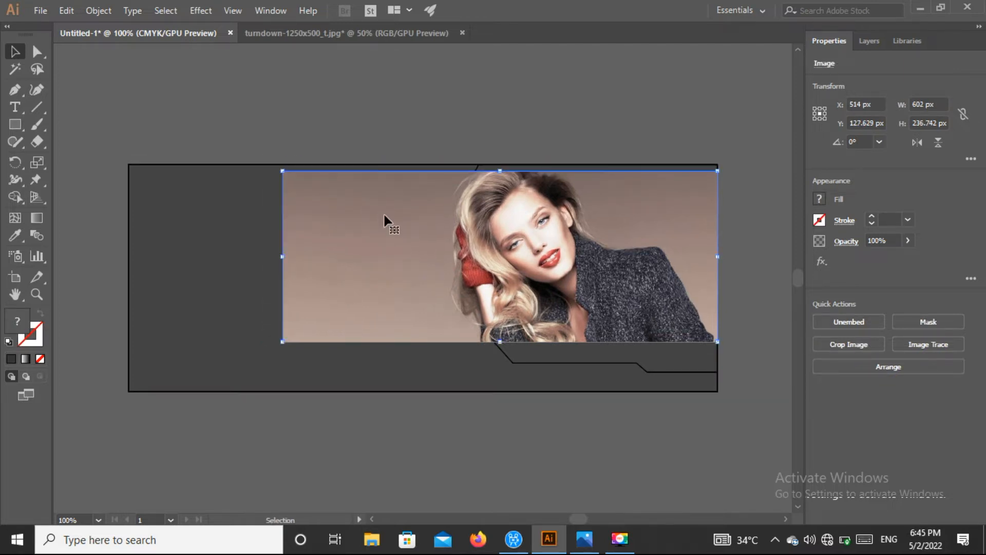
drag(385, 217, 397, 210)
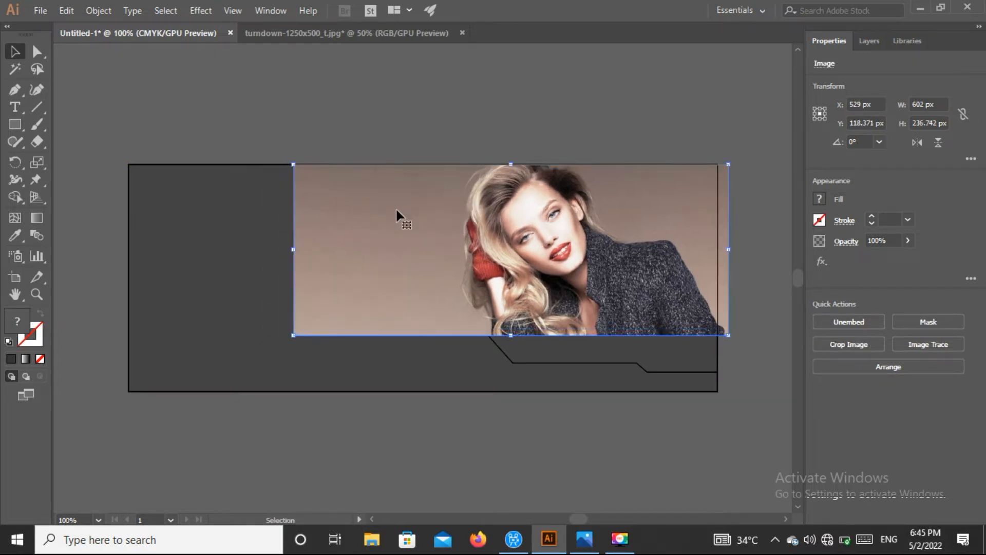
key(Left)
key(Left)
key(Left)
key(Left)
key(Left)
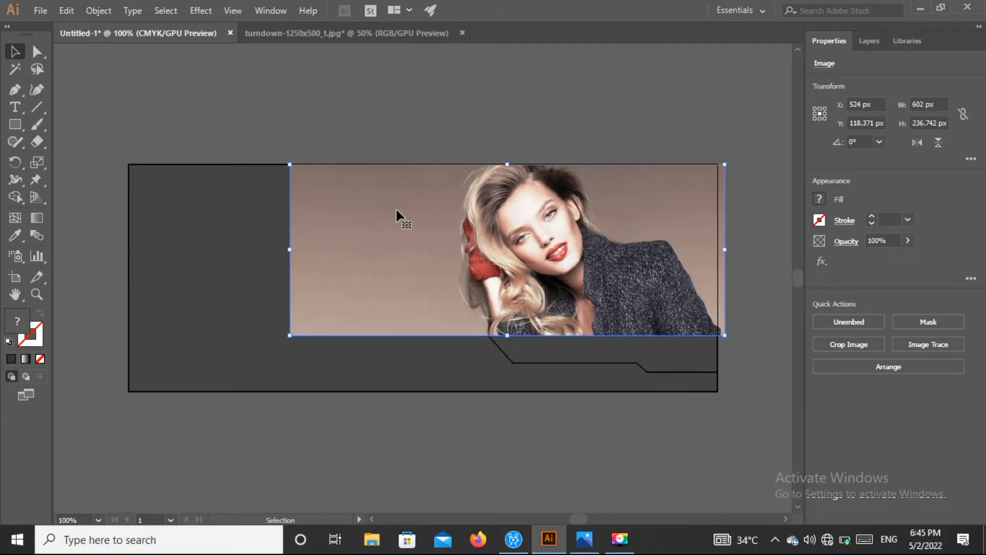
Step: Try to make a clipping mask with only the angular shape selected
click(611, 362)
key(a)
key(ctrl+7)
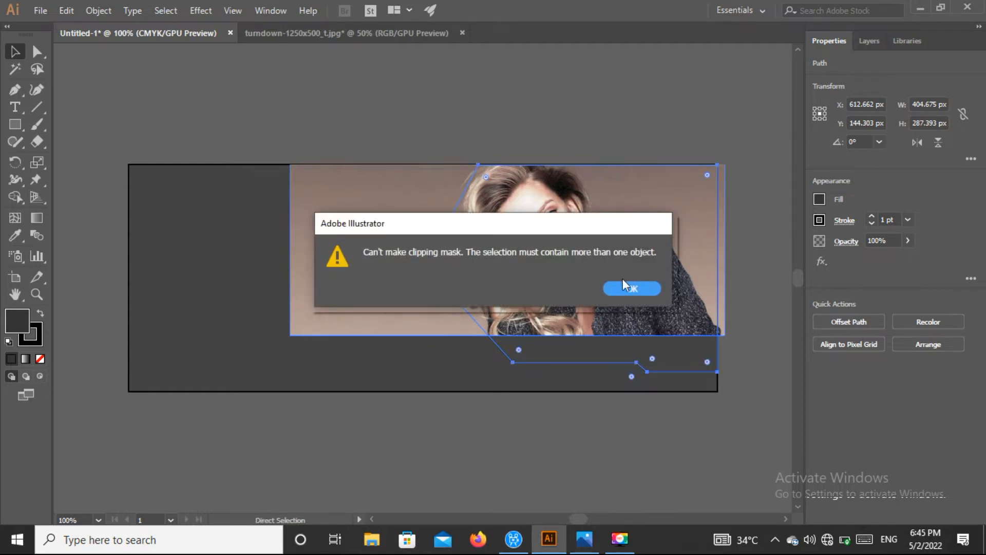
click(633, 289)
Step: Align the angular shape's upper edge exactly with the artboard's top edge
key(v)
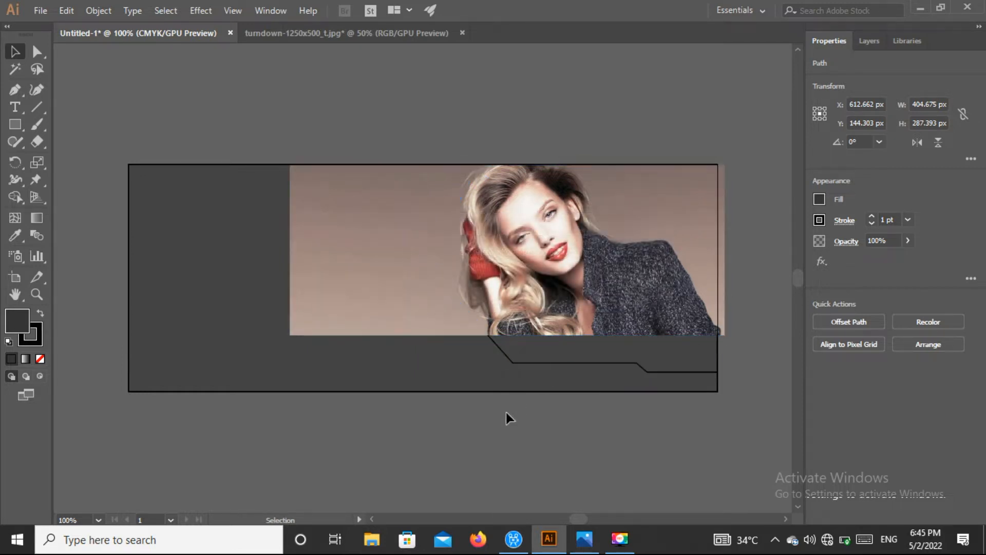
click(507, 412)
drag(566, 361, 123, 340)
click(409, 202)
click(261, 103)
drag(122, 162, 566, 187)
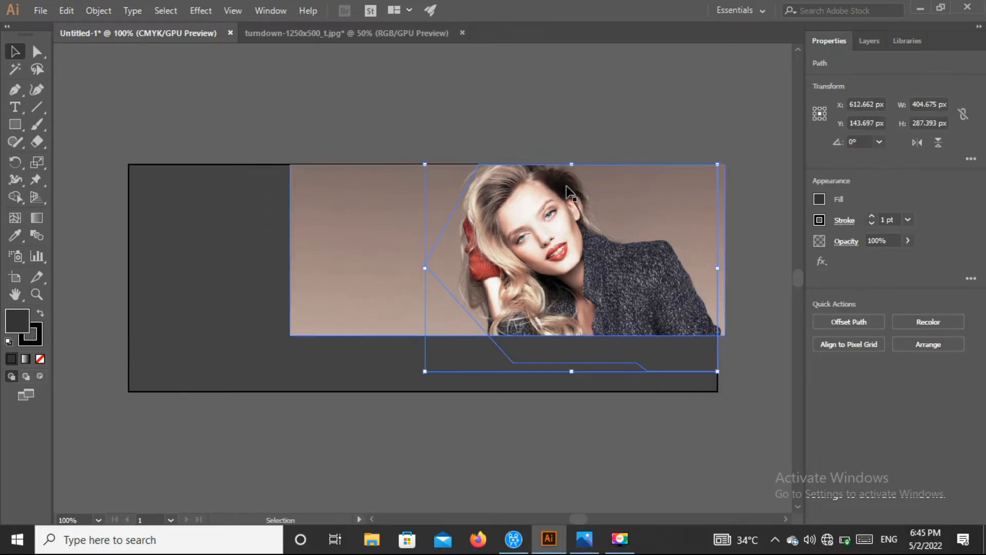
click(555, 434)
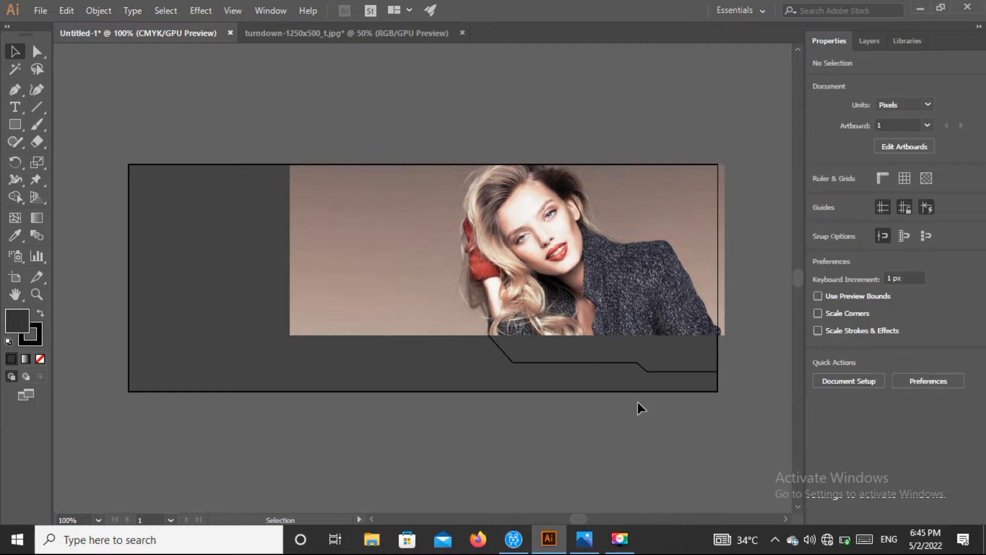
Step: Try to make a clipping mask with every object on the artboard selected
key(ctrl+a)
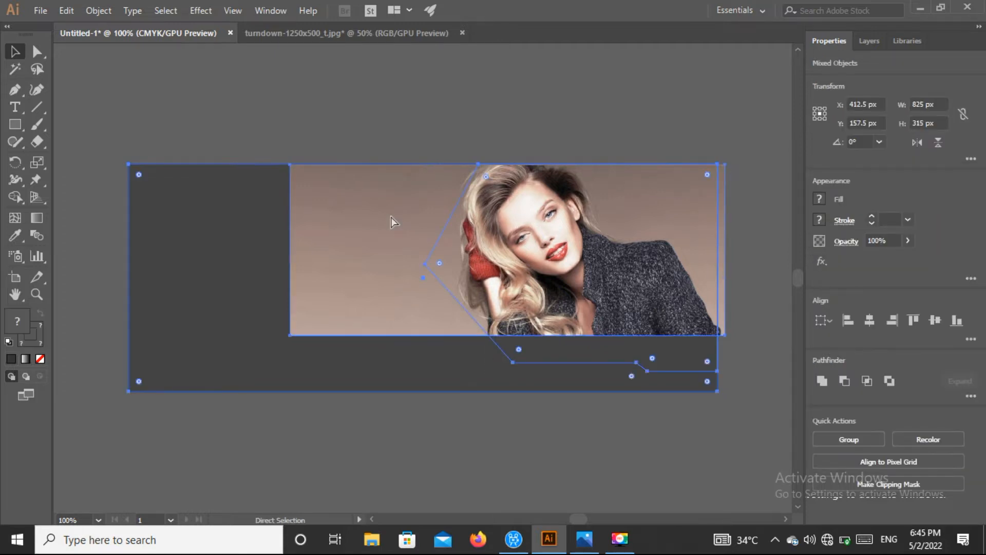
key(ctrl+7)
click(637, 290)
key(v)
key(ctrl+h)
click(605, 241)
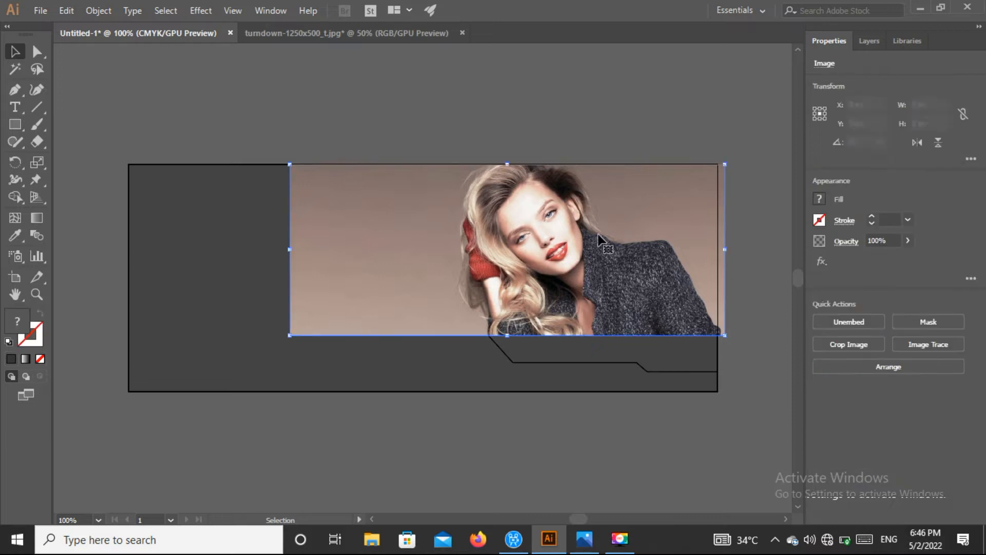
Step: Fill the angular shape with black
click(612, 363)
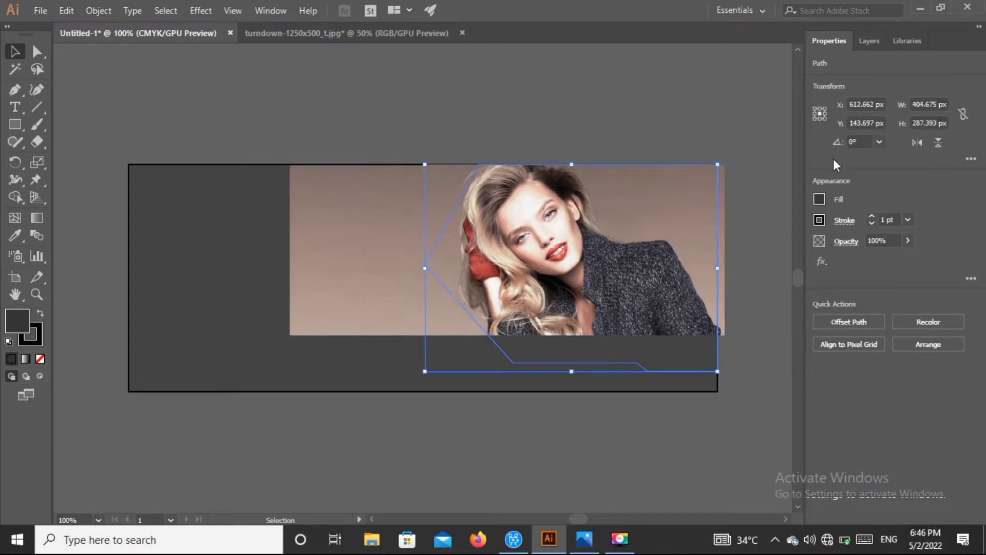
click(818, 198)
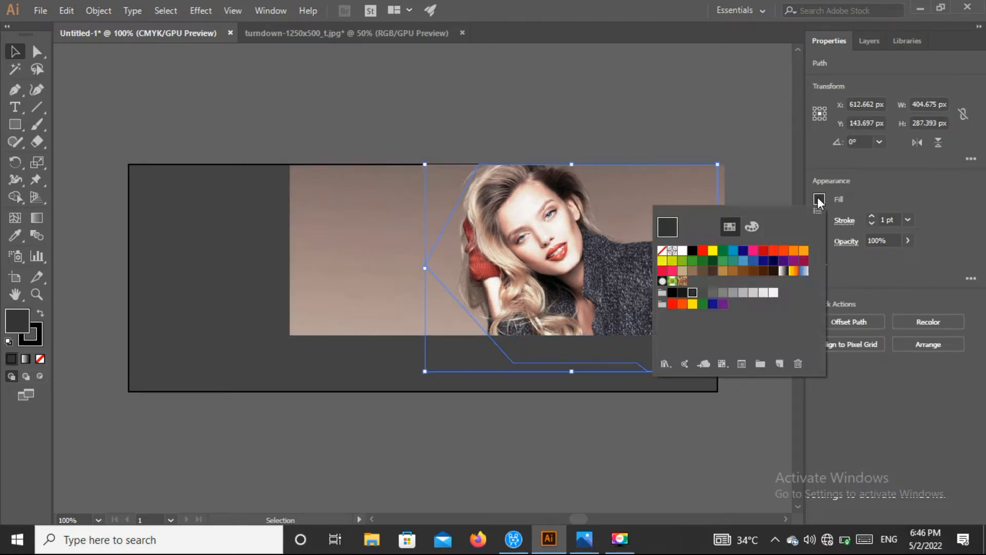
click(692, 251)
click(532, 115)
Step: Arrange the black angular shape in front of the model photo
click(543, 345)
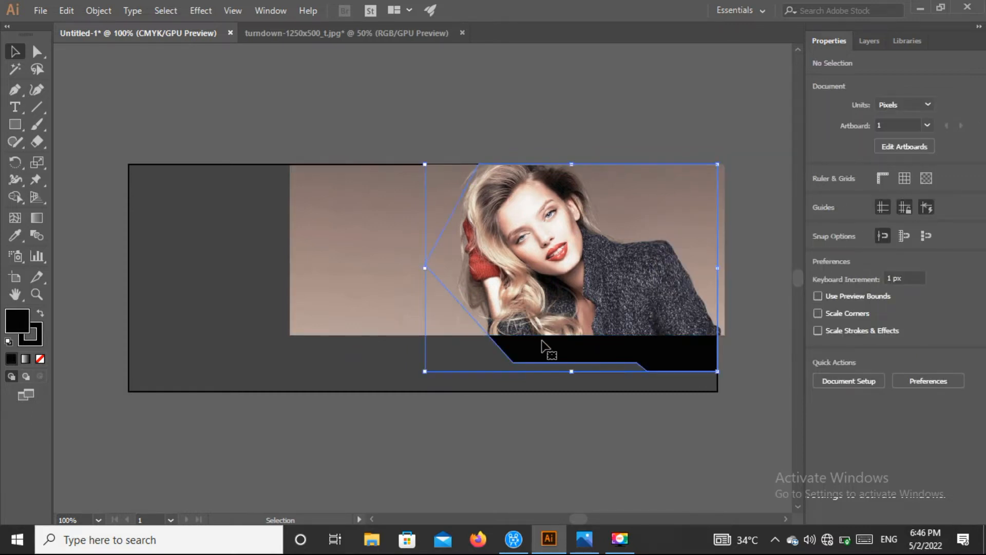
right_click(541, 340)
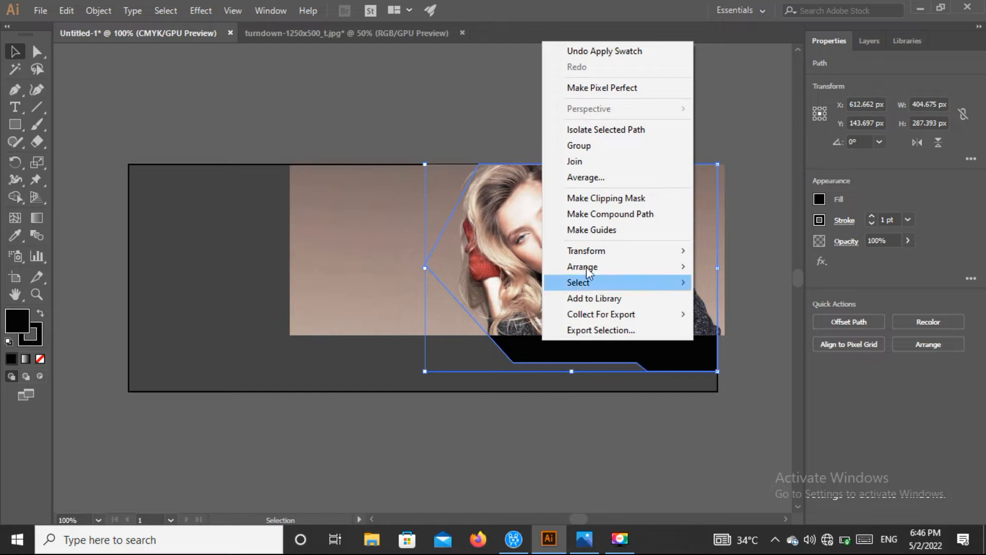
mouse_move(635, 255)
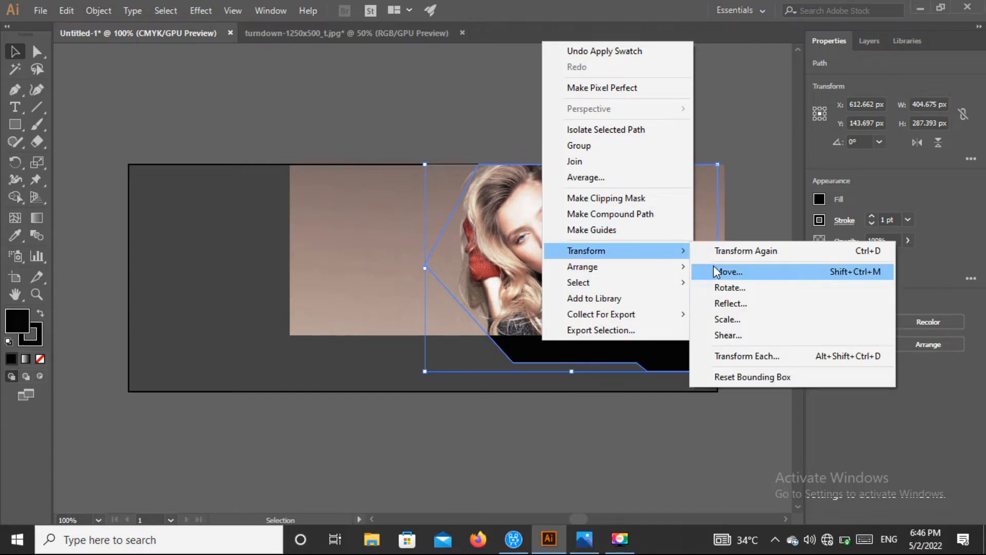
mouse_move(678, 267)
click(722, 267)
click(560, 129)
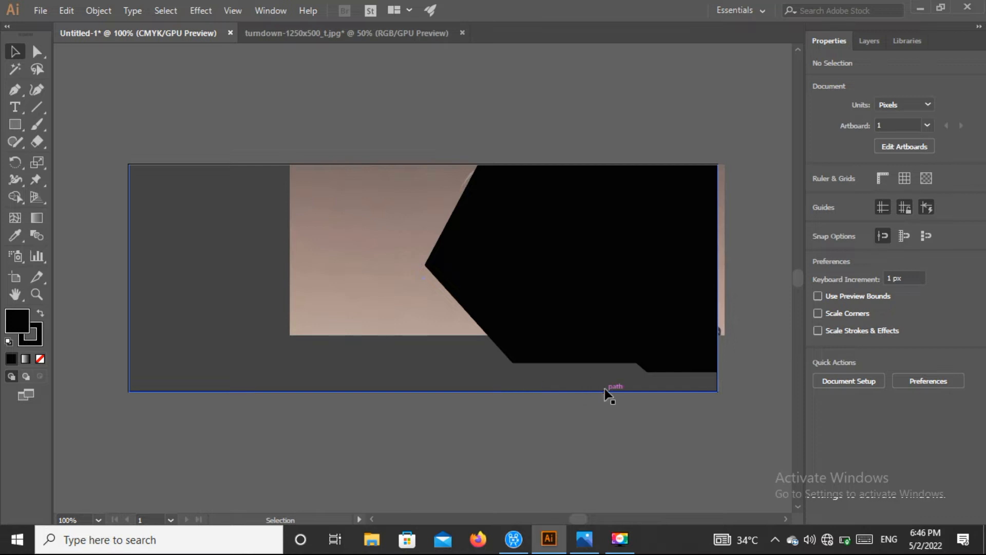
Step: Clip the model photo to the black angular shape with a clipping mask, leaving the background rectangle out
click(483, 382)
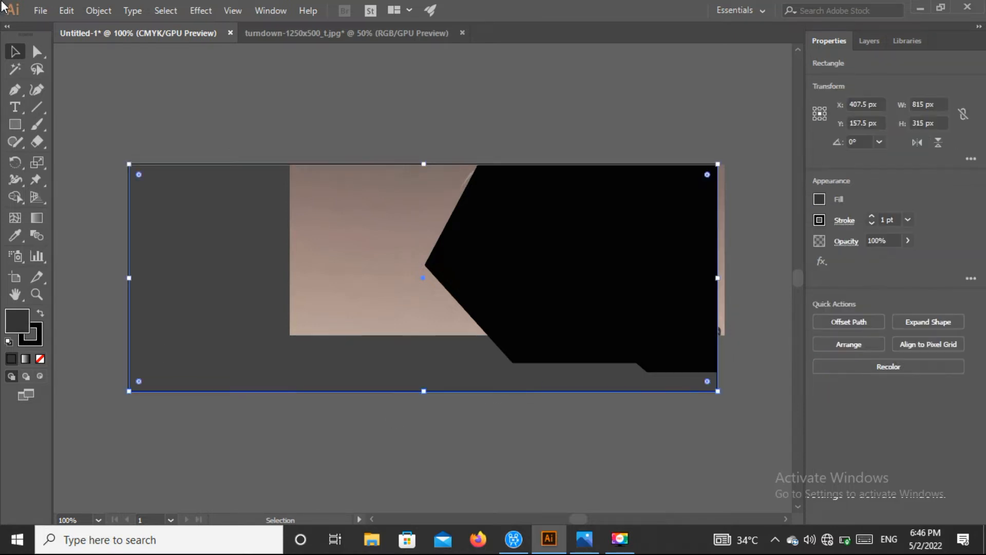
key(ctrl+shift+a)
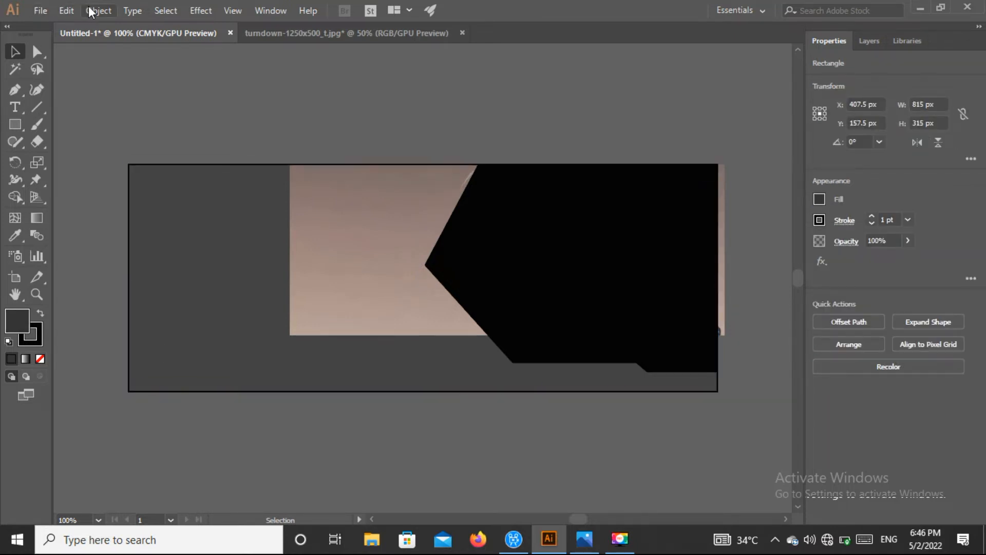
drag(652, 314, 351, 212)
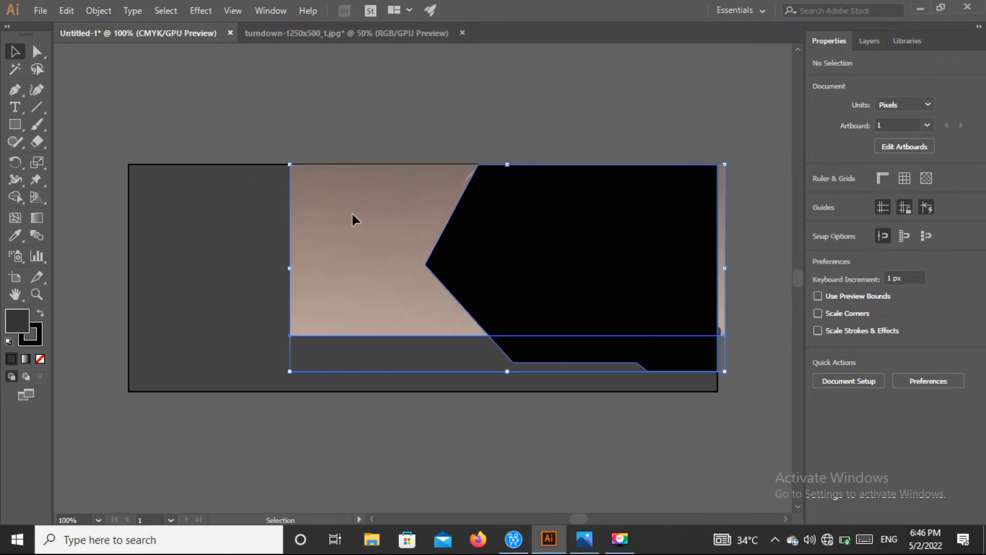
key(a)
key(ctrl+7)
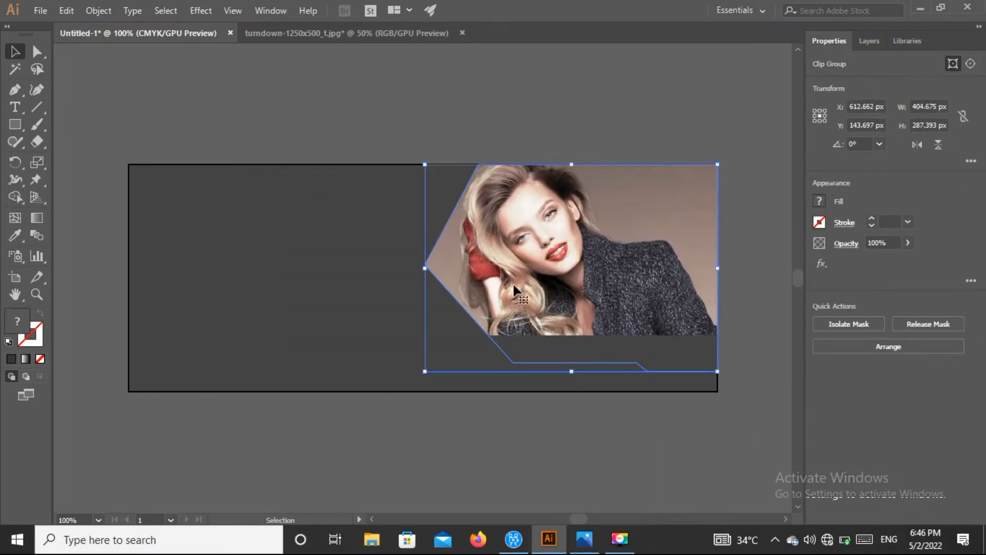
click(442, 92)
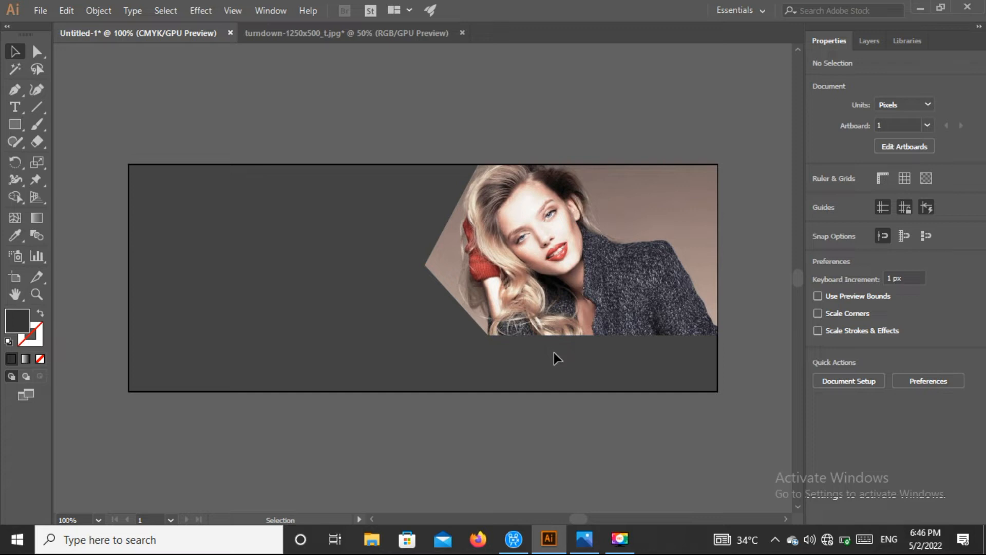
click(566, 289)
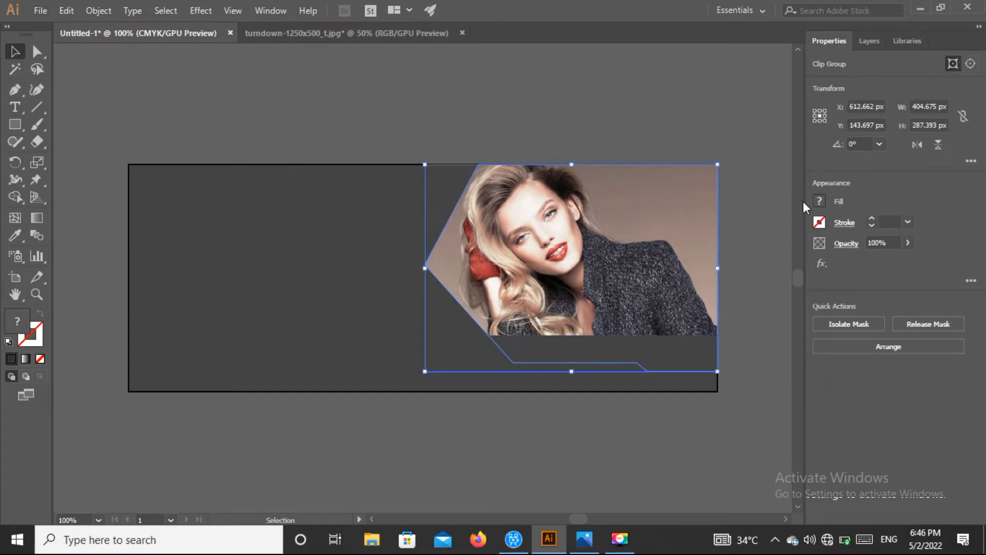
click(578, 107)
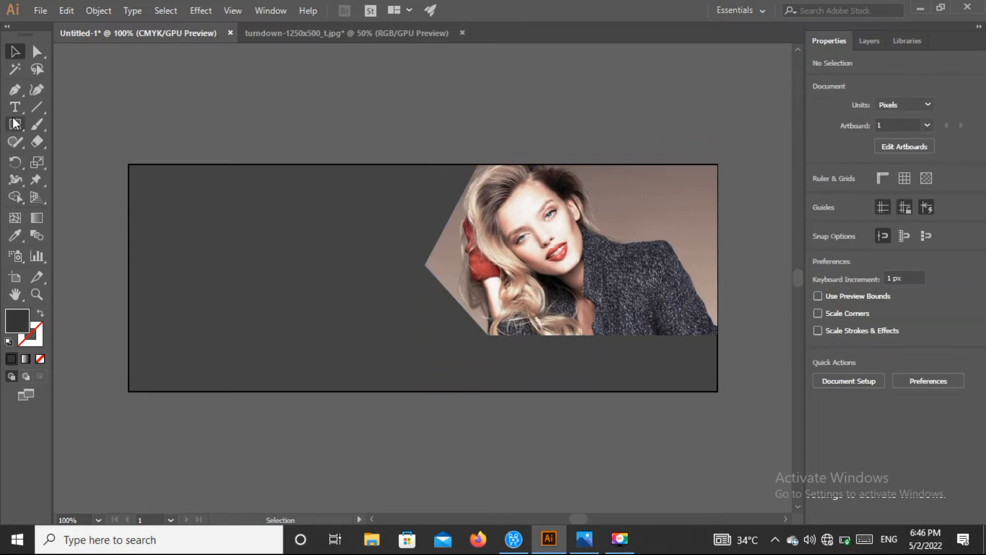
Step: Draw a closed Pen shape about 283 × 40 px between the clip outline's stepped lower edge and the artboard's bottom-right corner
click(15, 91)
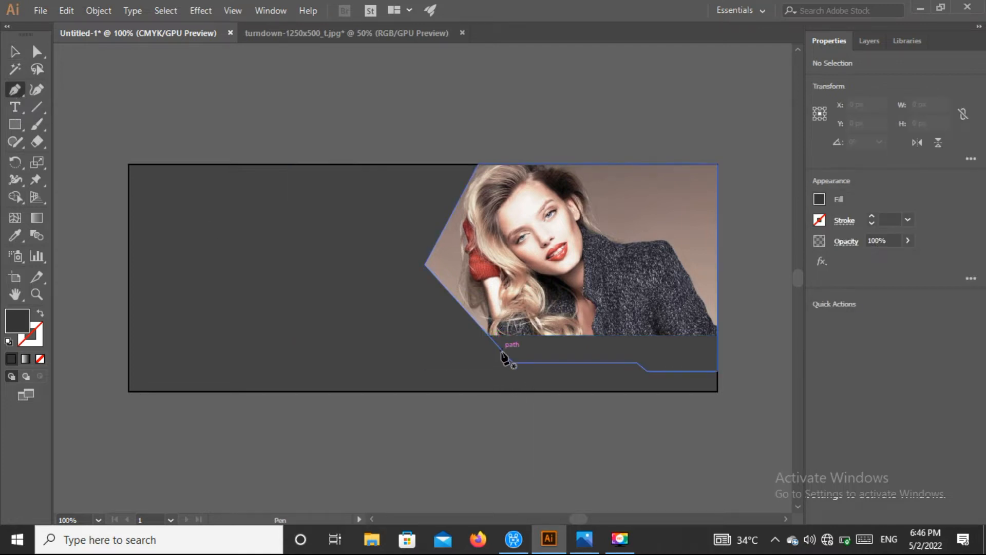
click(512, 362)
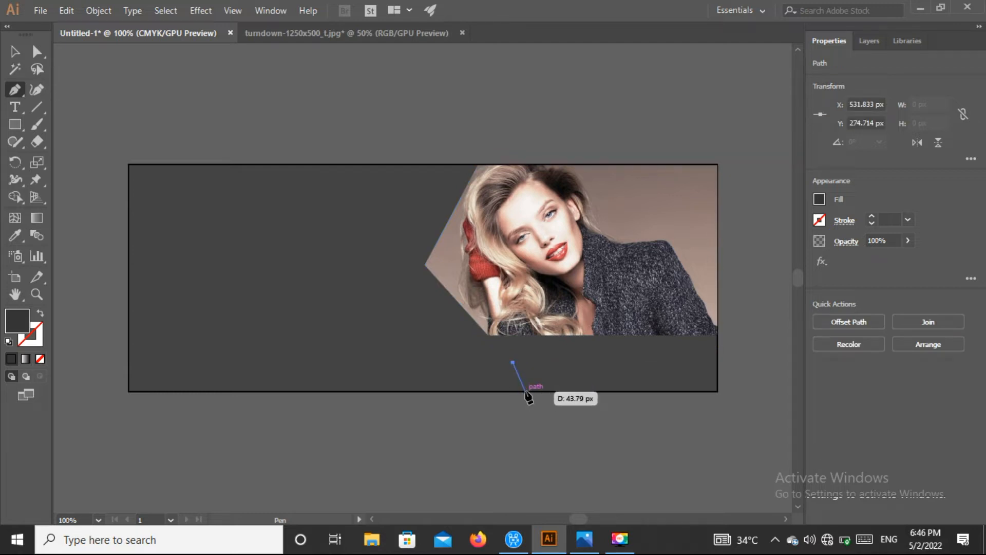
click(524, 391)
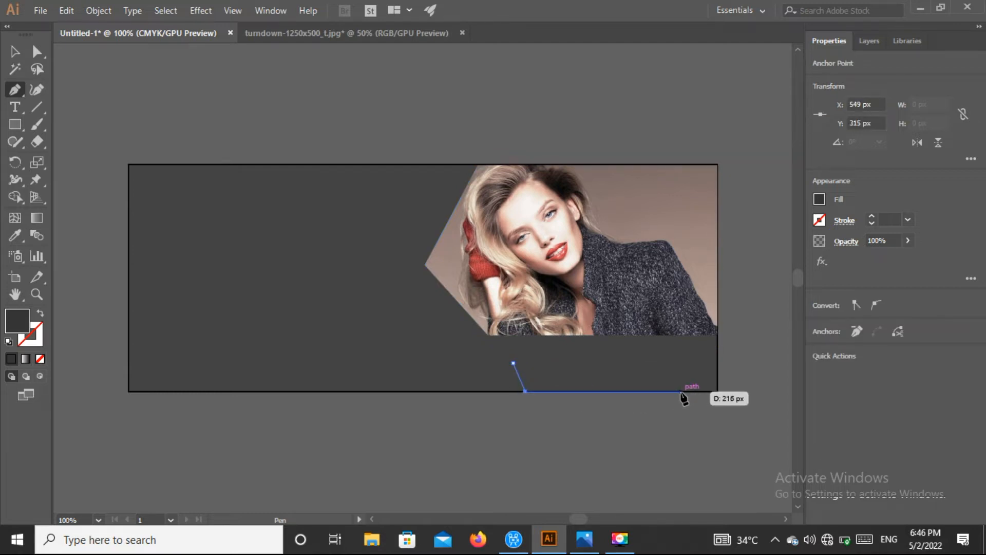
click(718, 391)
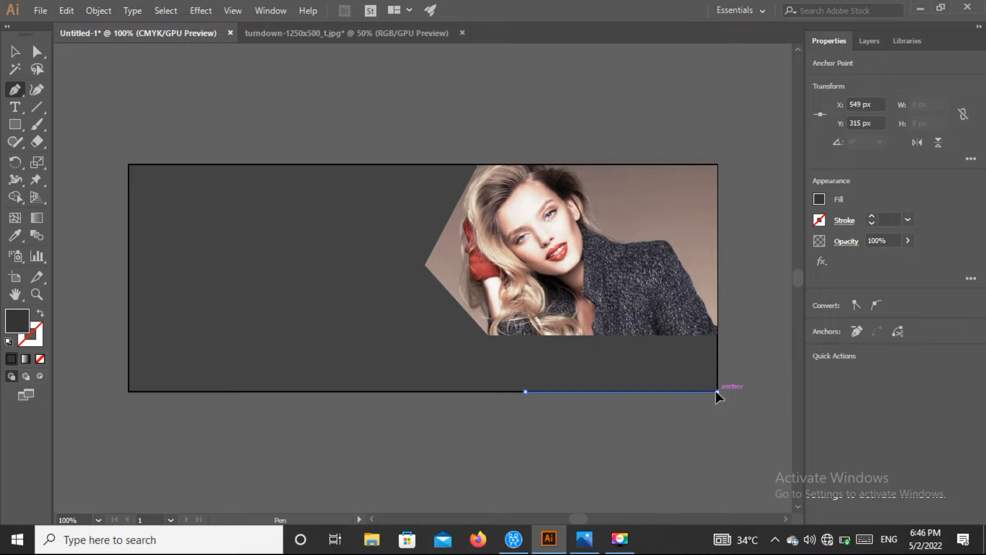
key(ctrl+z)
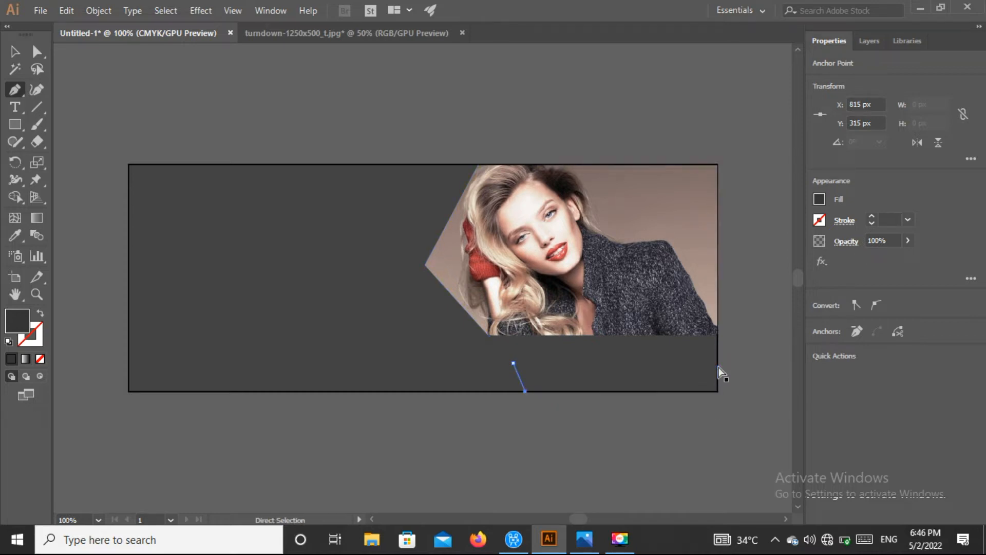
click(718, 391)
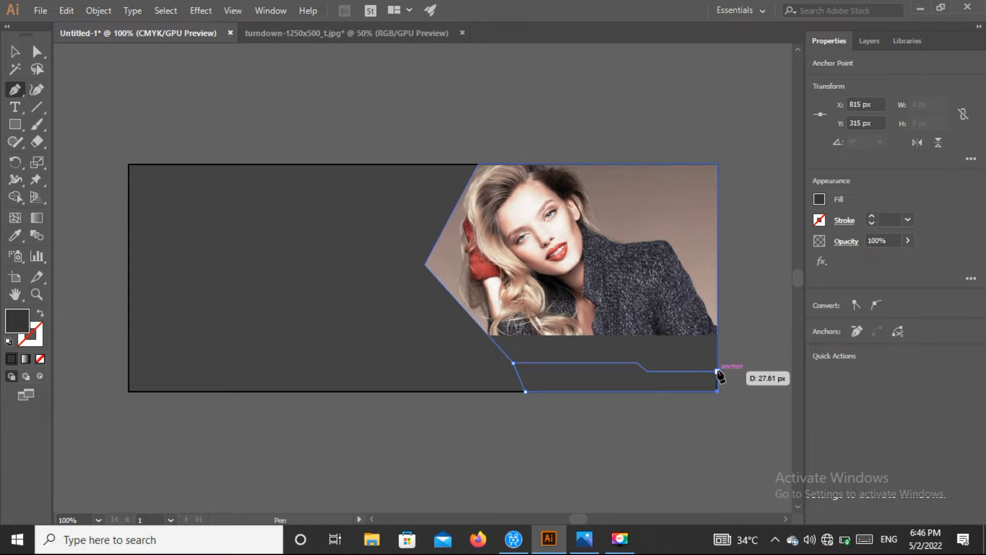
click(718, 371)
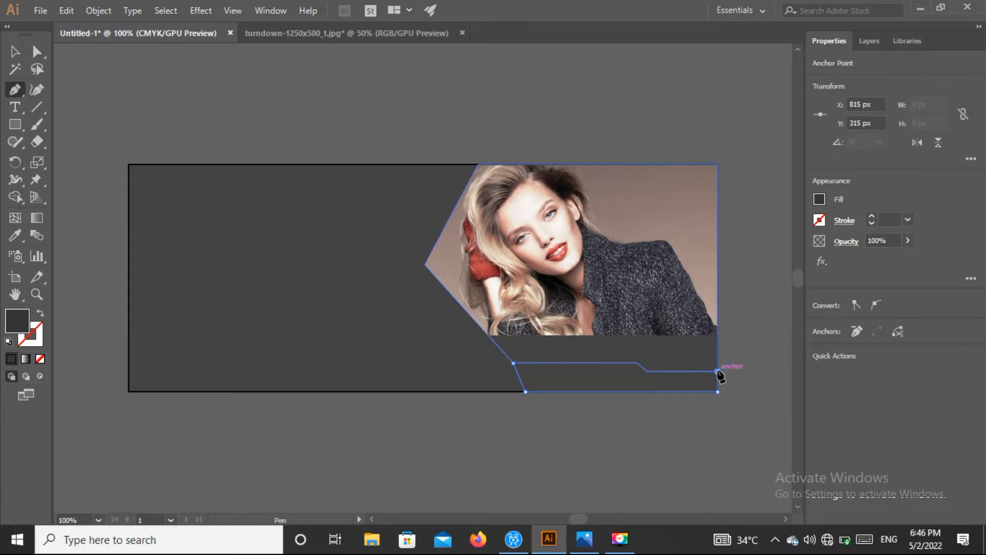
click(646, 371)
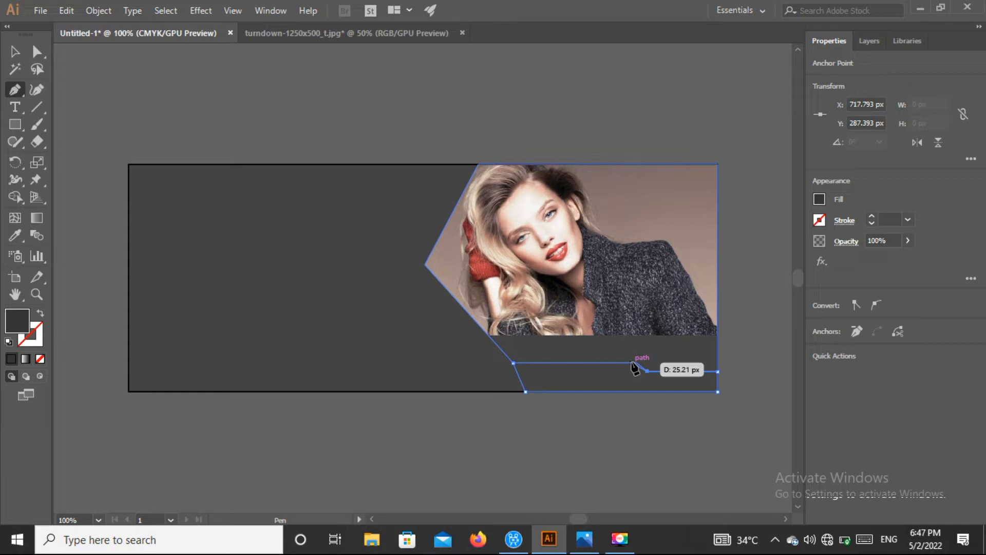
click(637, 363)
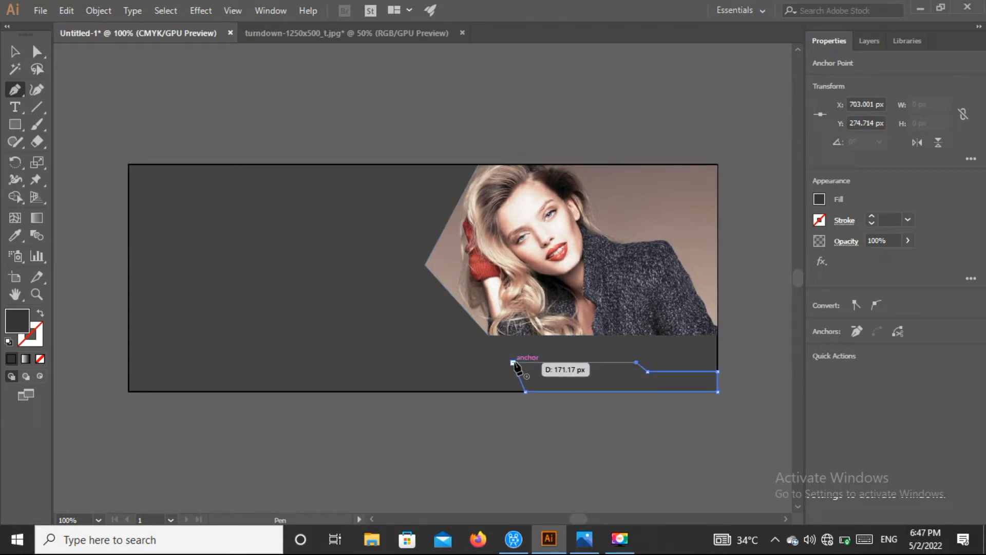
click(514, 363)
click(15, 52)
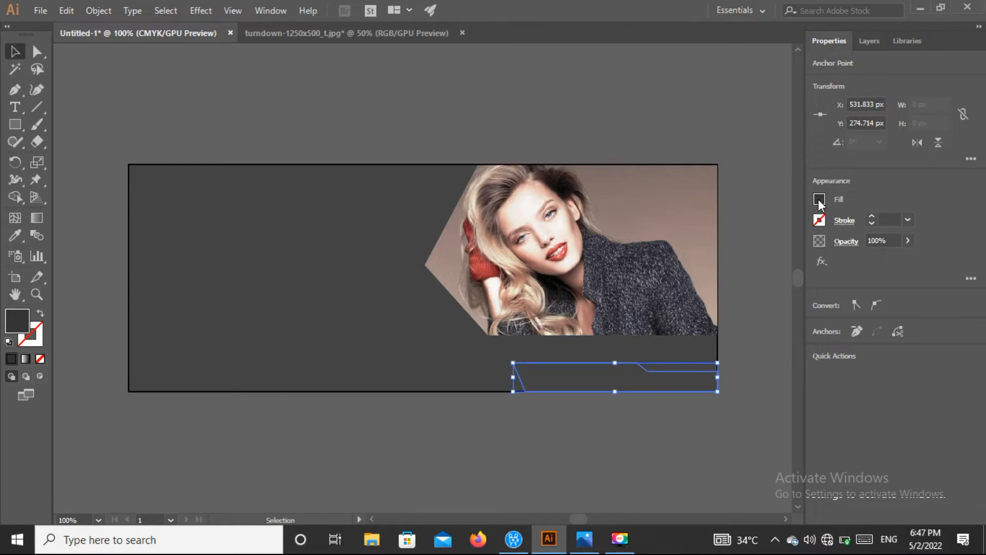
Step: Fill the Pen shape along the banner's lower-right edge with light orange
click(818, 200)
click(804, 252)
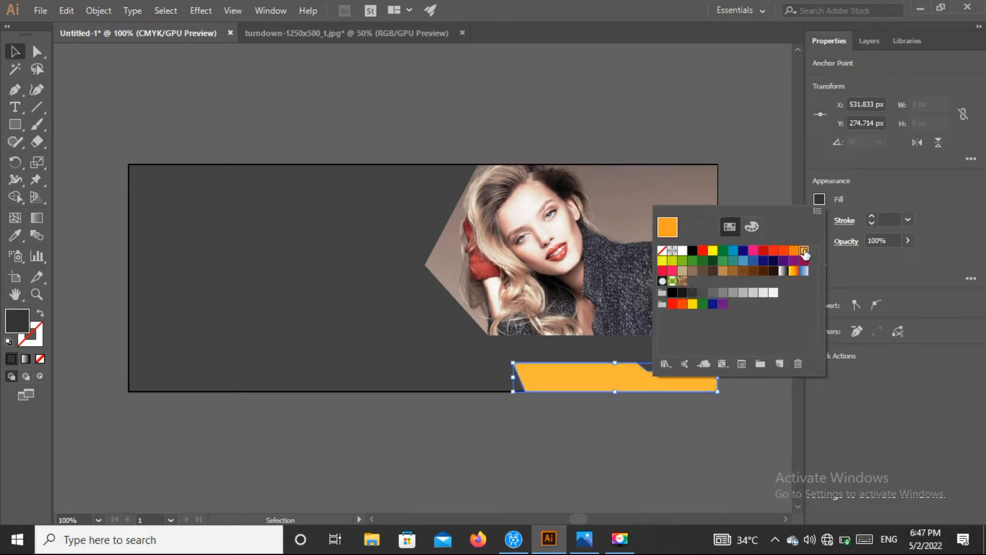
click(602, 103)
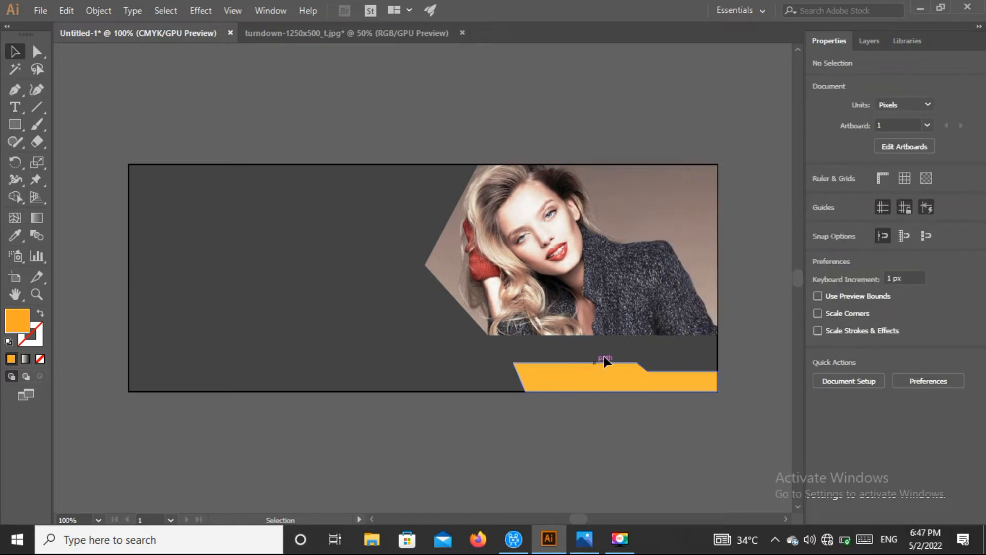
Step: Enlarge the clipped model photo to about 463 × 329 px, keeping its top-right corner on the artboard corner
click(605, 322)
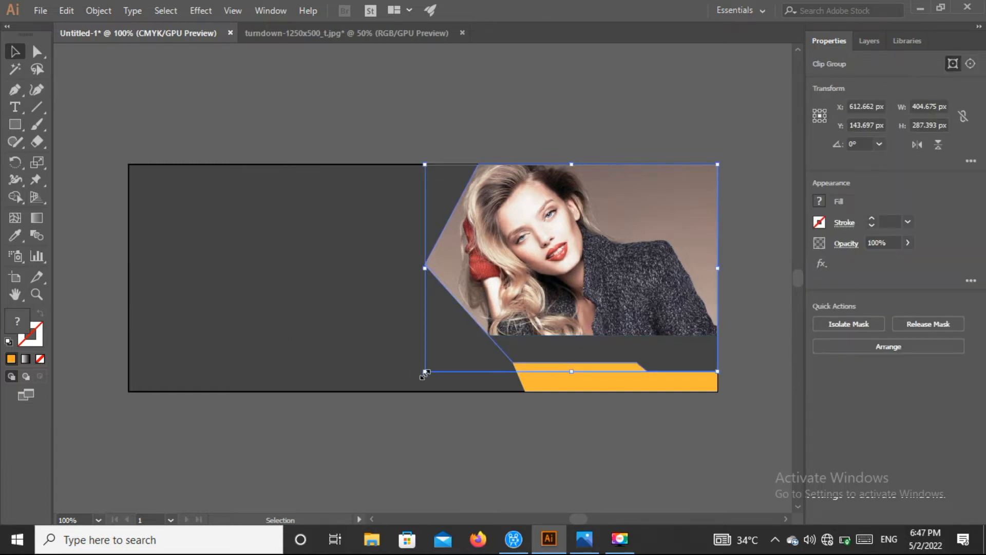
drag(423, 371, 375, 404)
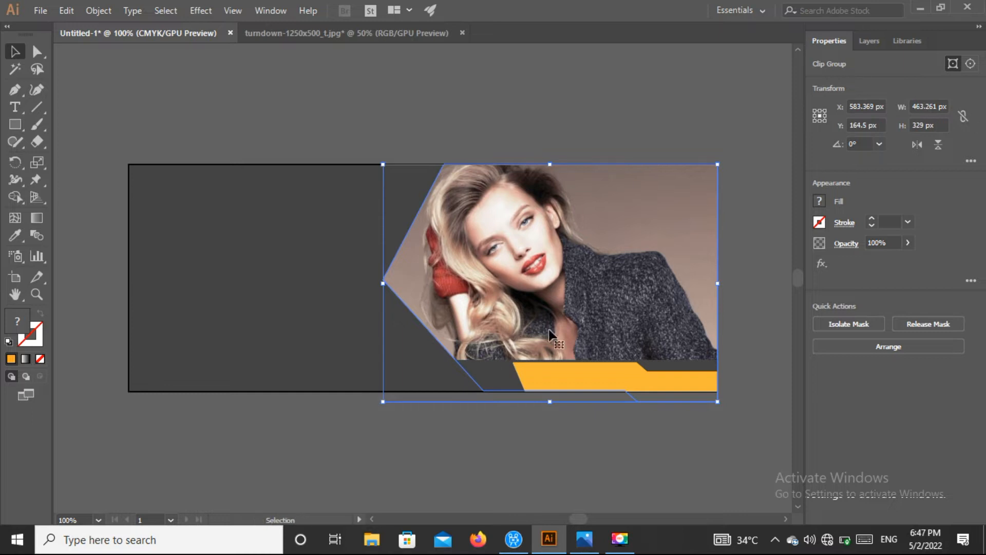
click(739, 306)
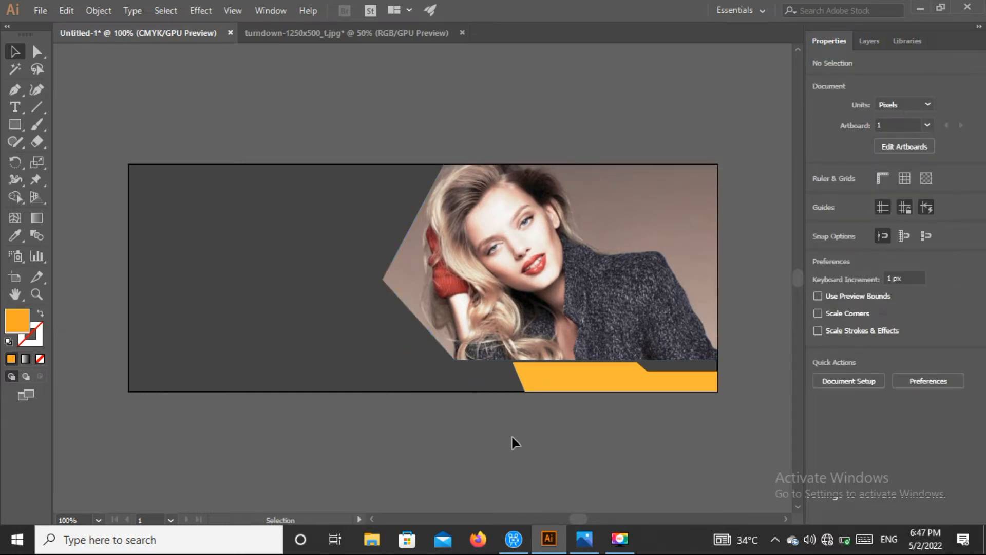
Step: Stretch the orange shape so its upper-left corner meets the lower-left corner of the visible model photo
click(567, 382)
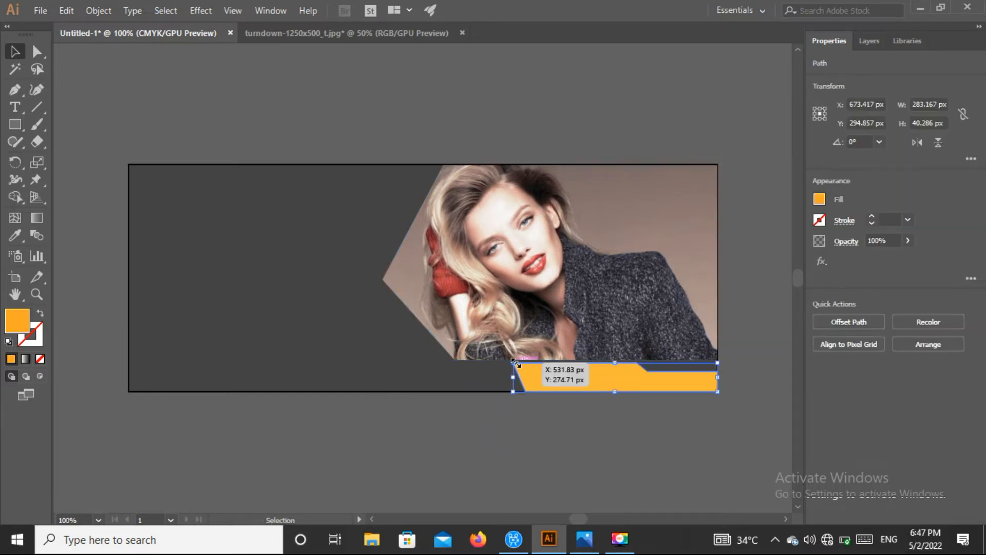
drag(513, 362, 456, 362)
click(741, 260)
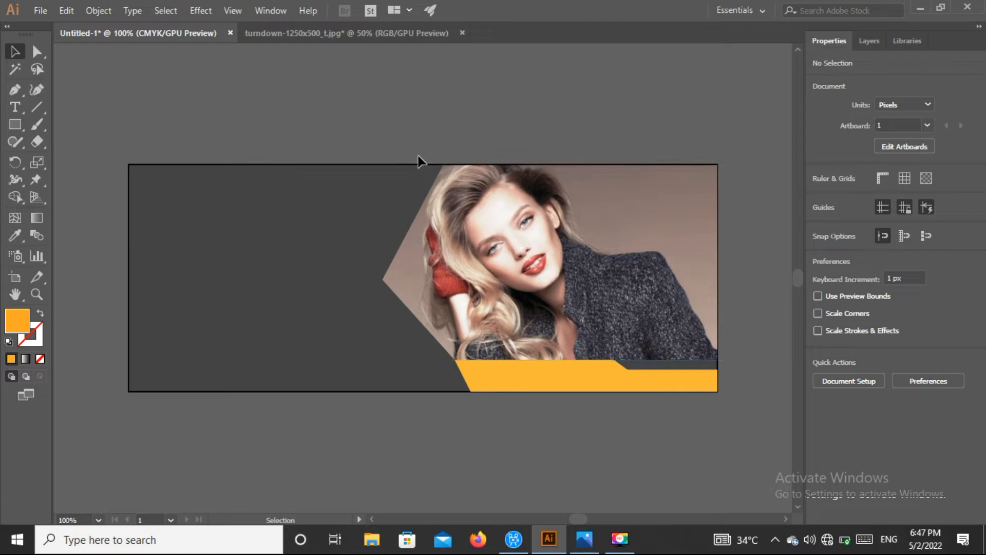
click(517, 372)
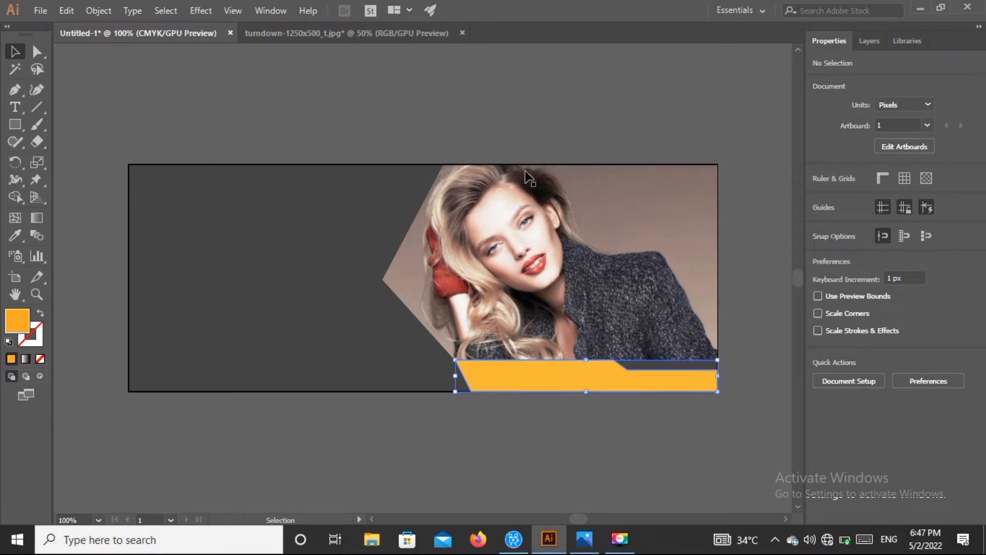
click(531, 137)
click(907, 507)
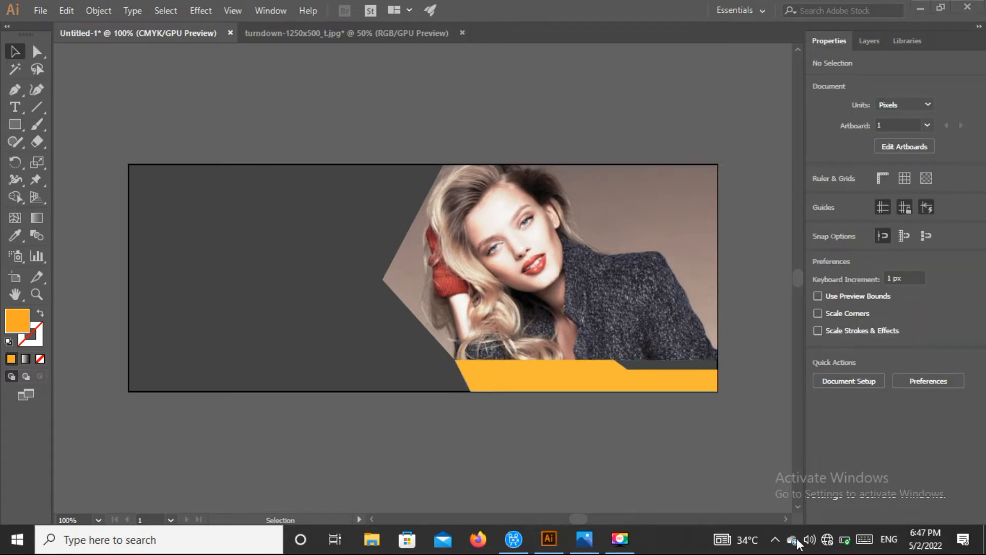
click(15, 106)
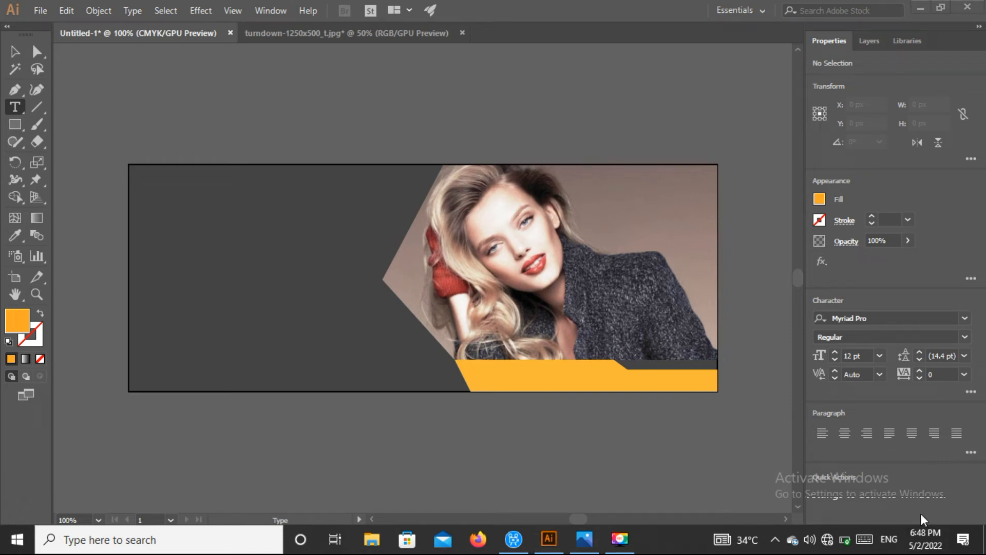
key(v)
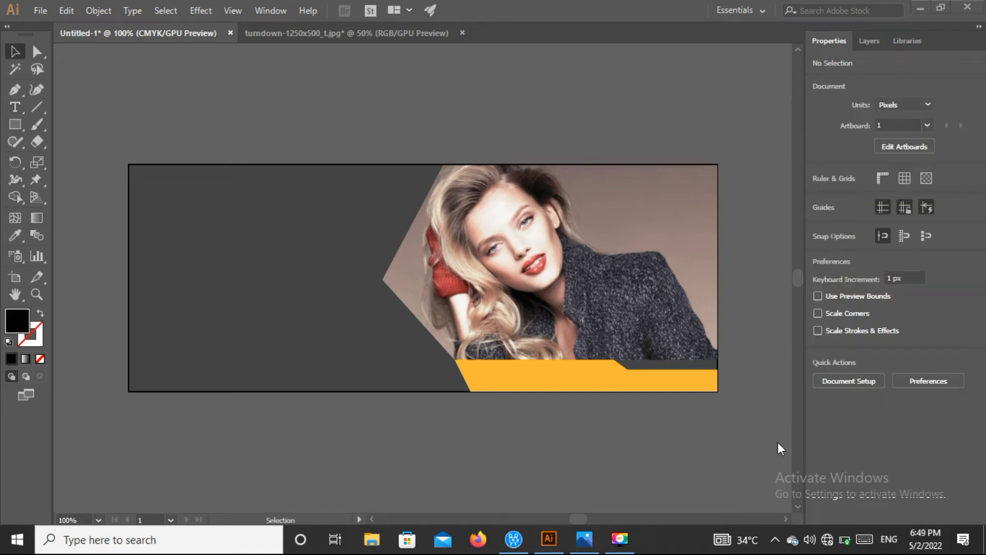
Step: Add the point text "BUSINESS BANNER" in the banner's empty dark grey area
click(15, 109)
click(177, 243)
key(BackSpace)
text(D)
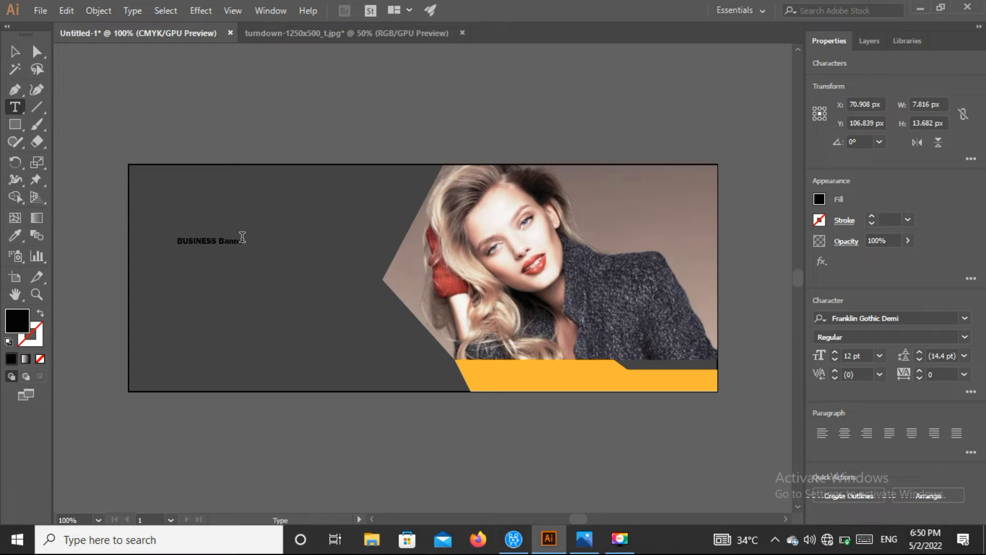
key(BackSpace)
text(NNER)
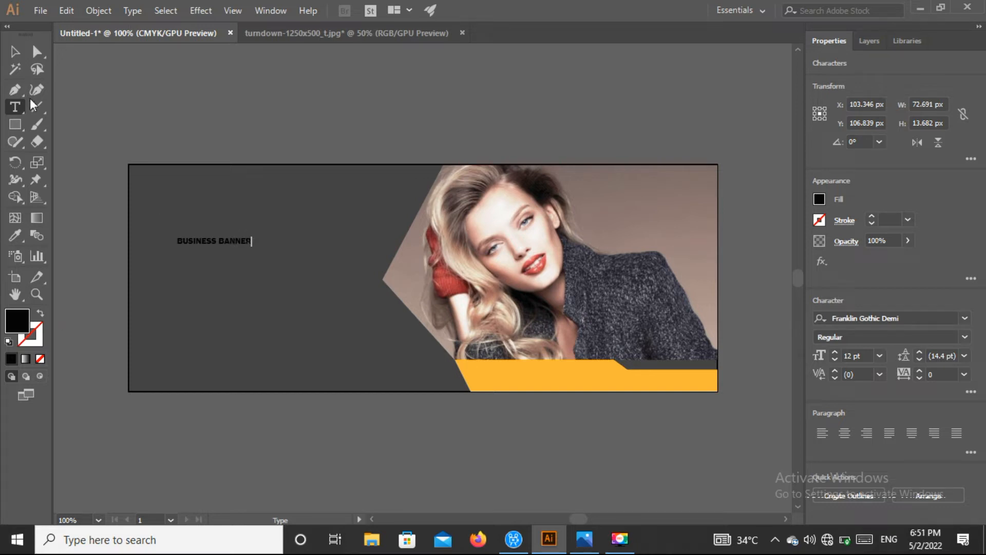
Step: Scale the BUSINESS BANNER headline to about 346 × 46 px and move it left of the model photo
click(15, 57)
drag(254, 249, 427, 305)
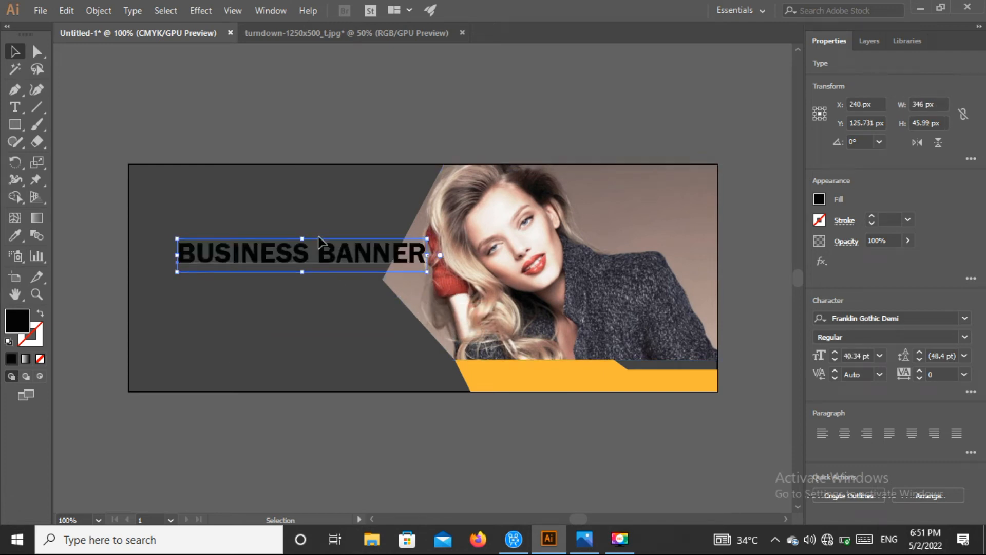
drag(324, 252, 302, 238)
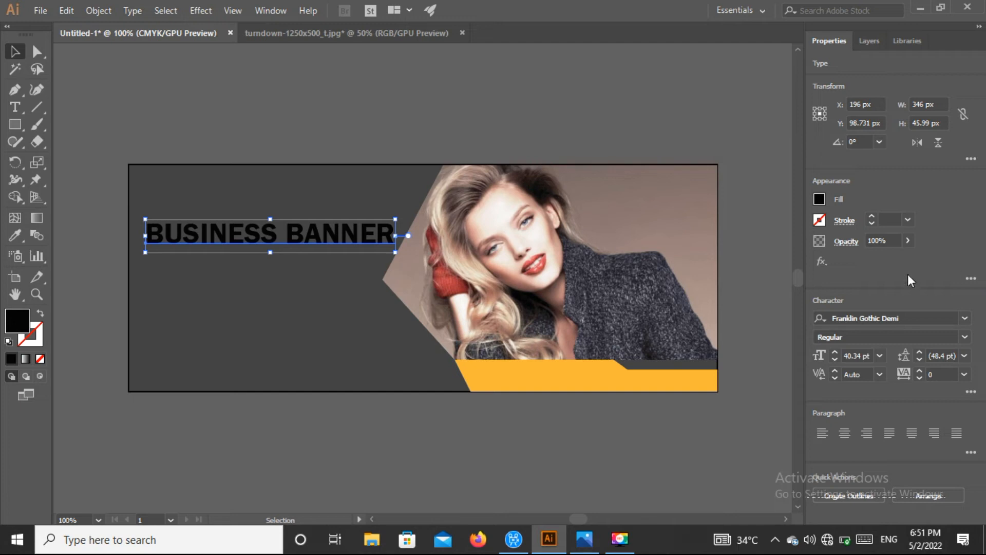
Step: Try several yellow and orange swatches on the BUSINESS BANNER headline and settle on golden yellow
click(820, 200)
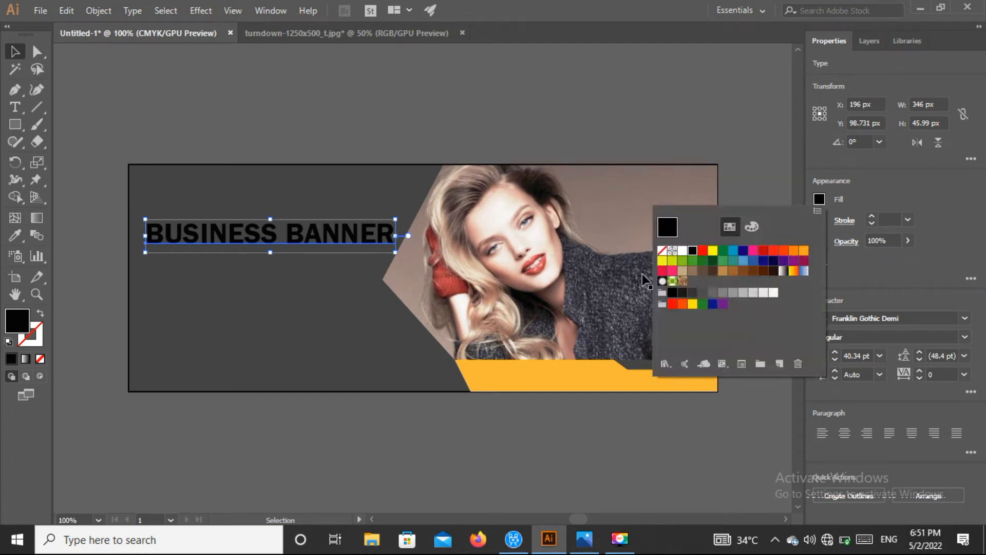
click(712, 250)
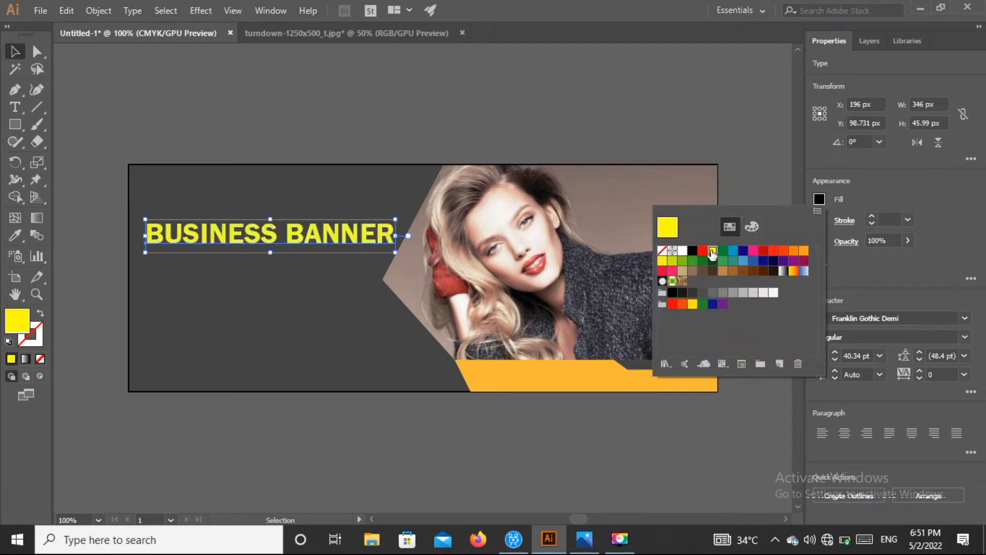
click(802, 252)
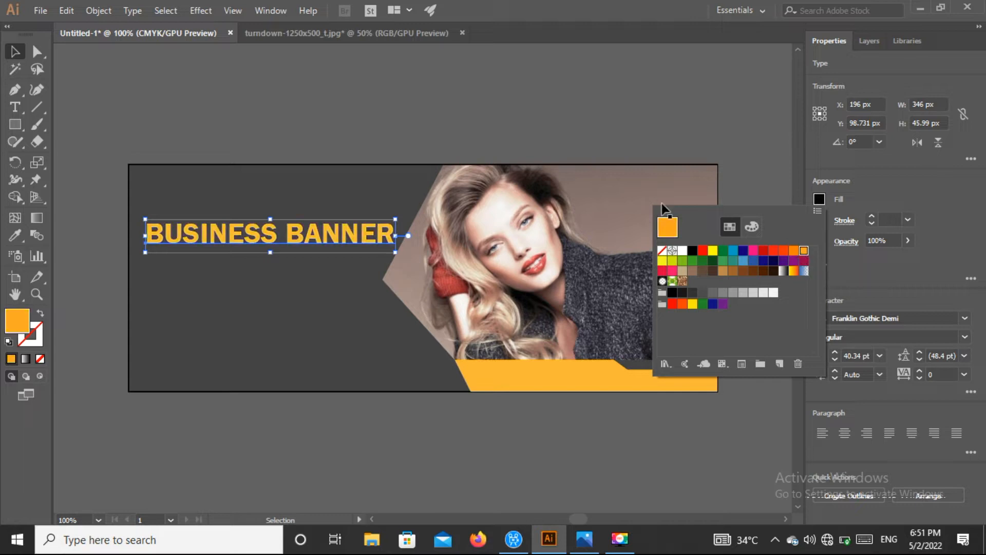
click(793, 251)
click(692, 304)
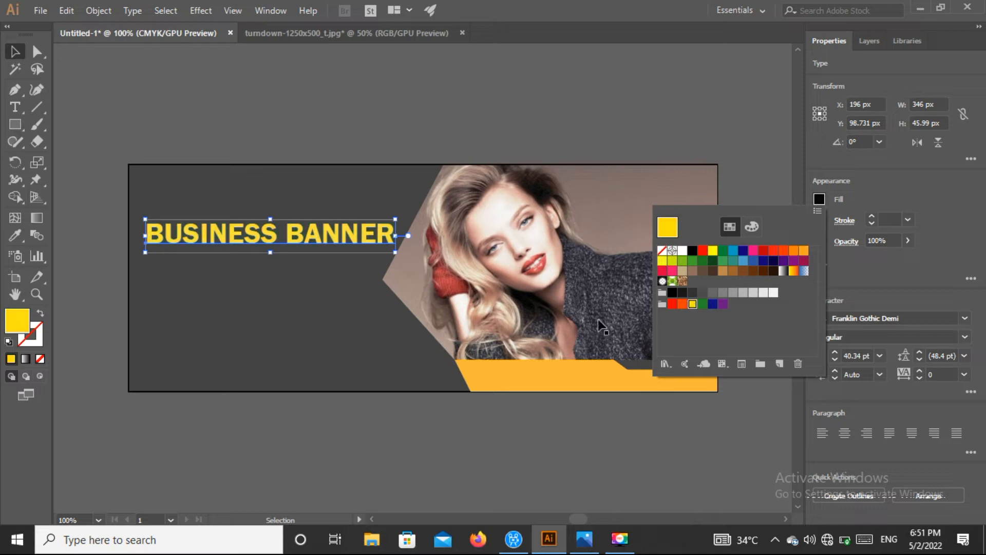
click(380, 125)
Step: Add the point text "DESIGN" below the BUSINESS BANNER headline
click(12, 109)
click(155, 269)
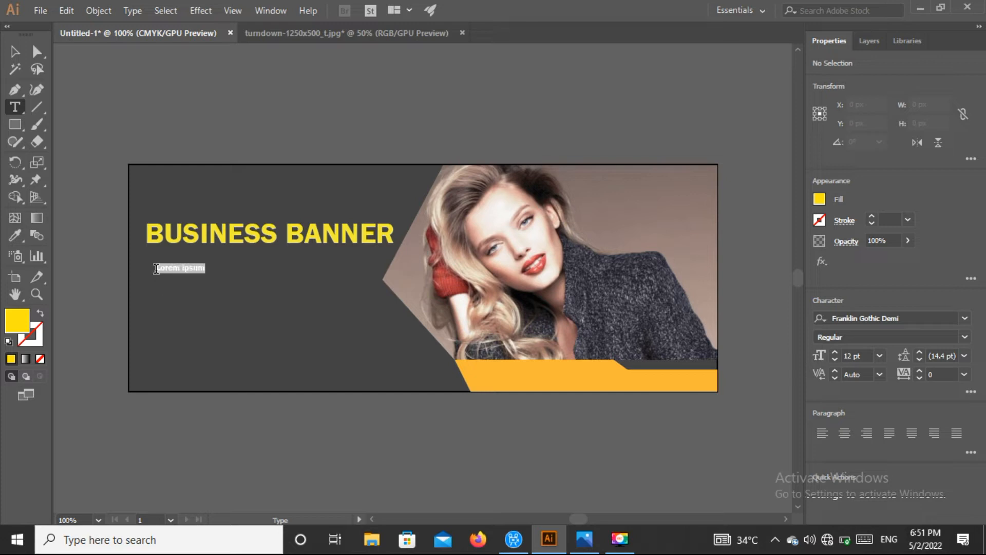
text(ES)
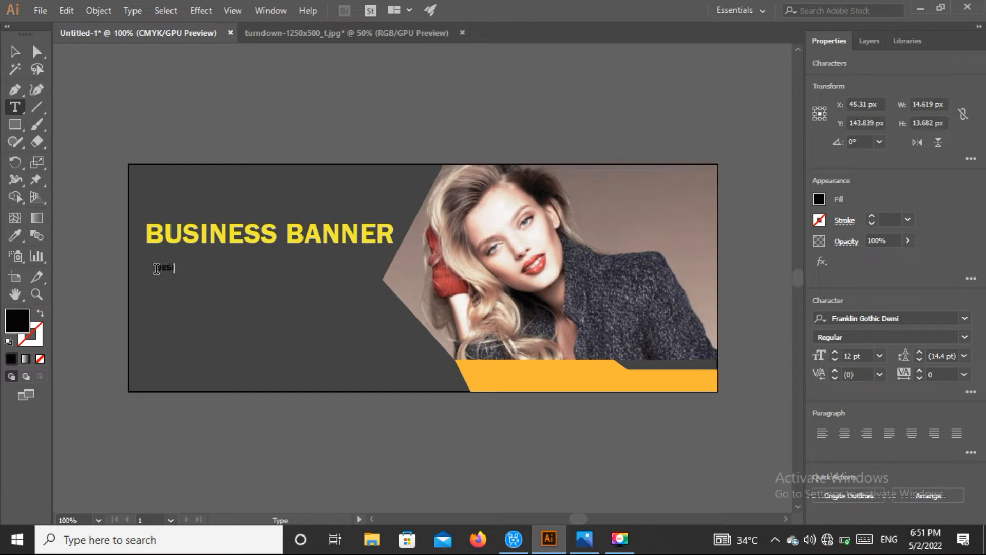
text(ESIGN)
Step: Scale the DESIGN text to about 150 × 51 px and place it roughly centred just under the headline
click(14, 51)
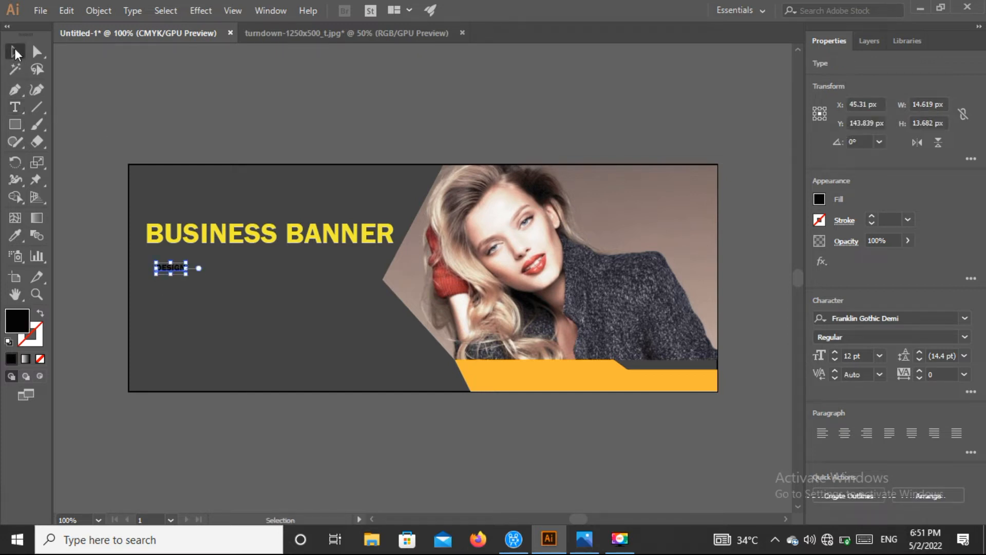
drag(186, 275, 292, 300)
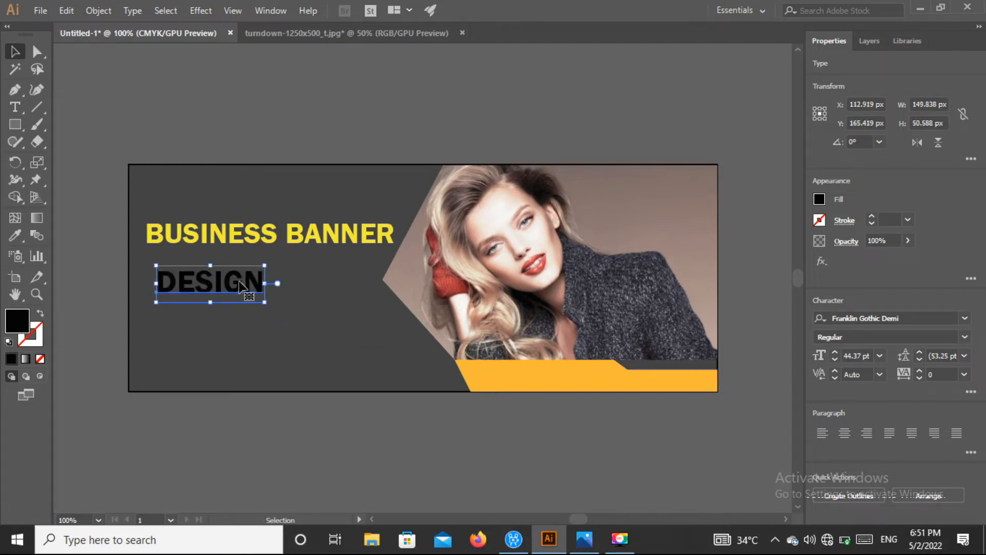
drag(247, 274, 289, 266)
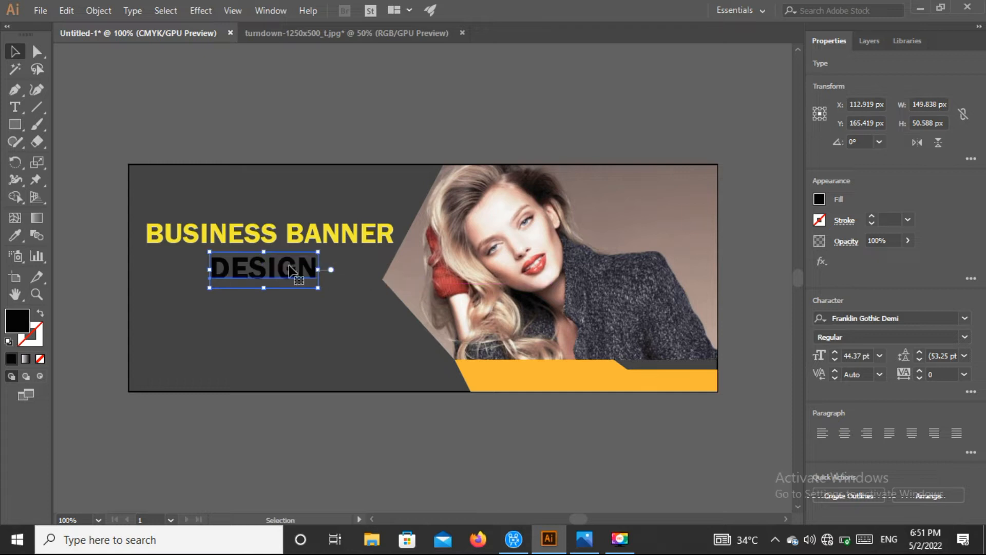
Step: Fill the DESIGN text with white
click(819, 200)
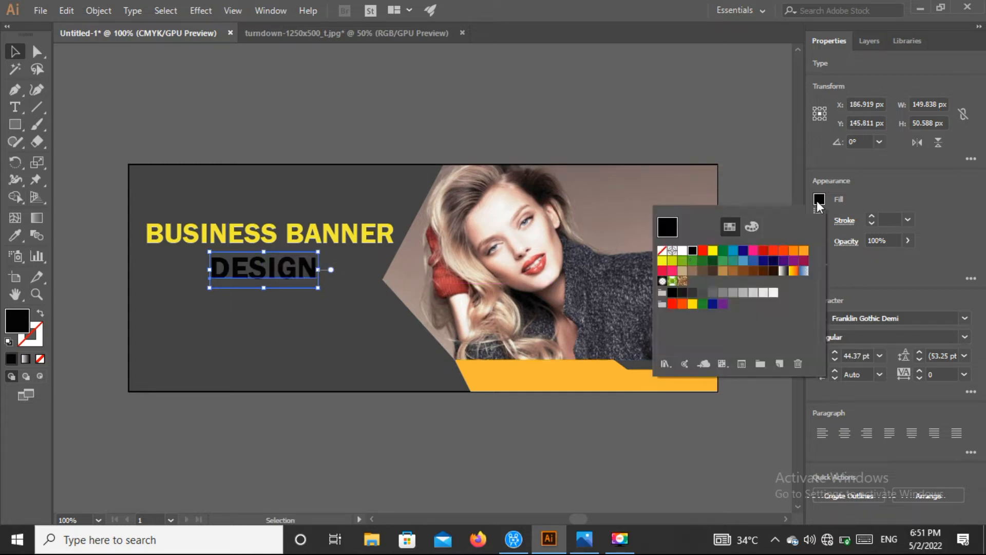
click(683, 251)
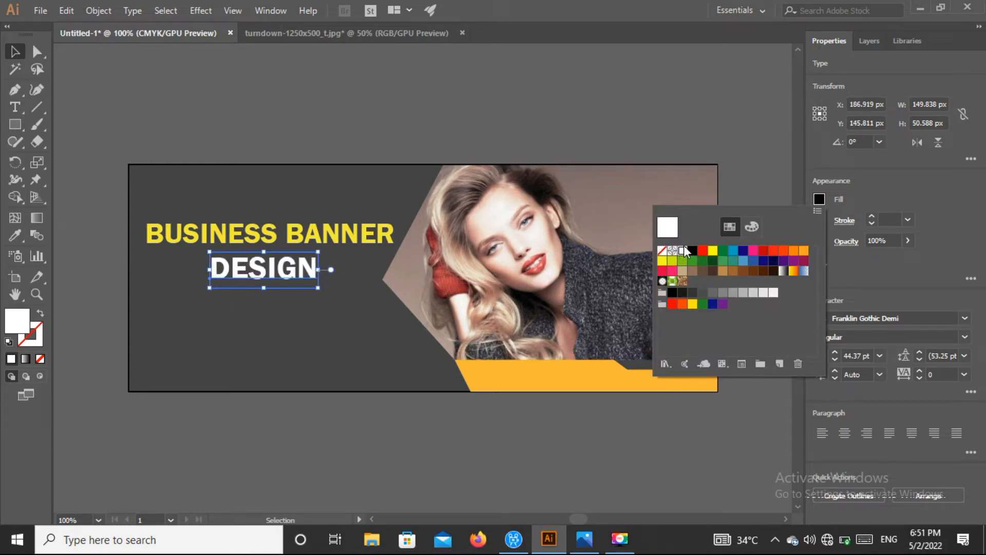
key(Escape)
Step: Nudge the DESIGN text slightly down and to the left beneath the headline
key(Down)
key(Left)
key(Left)
key(Down)
key(Down)
click(343, 97)
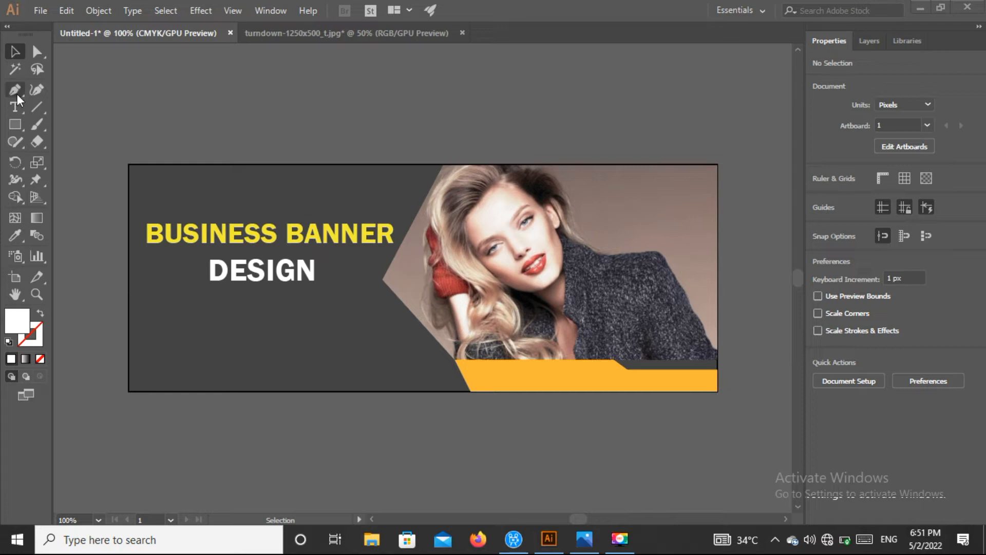
Step: Draw a horizontal line about 154 px long directly beneath the DESIGN text
click(37, 107)
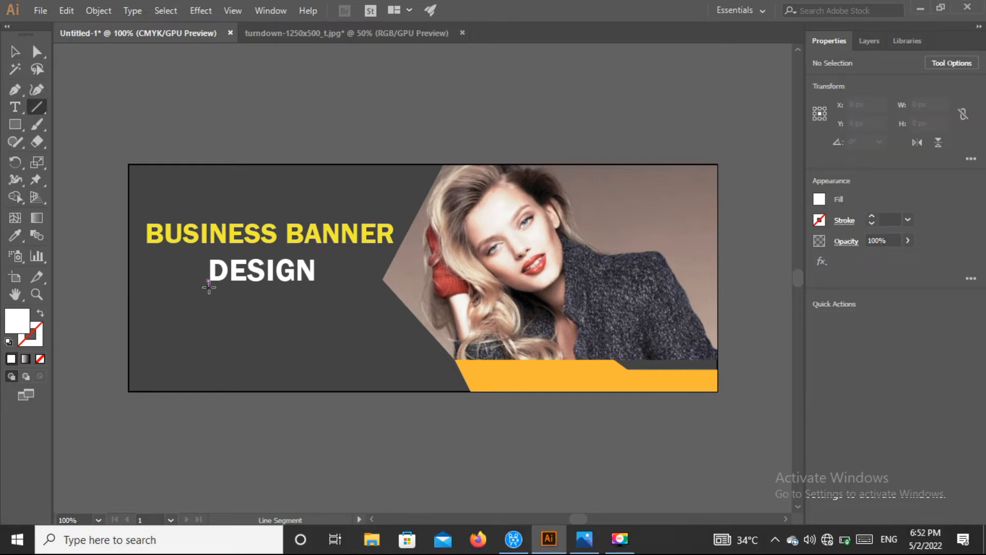
drag(205, 290, 316, 289)
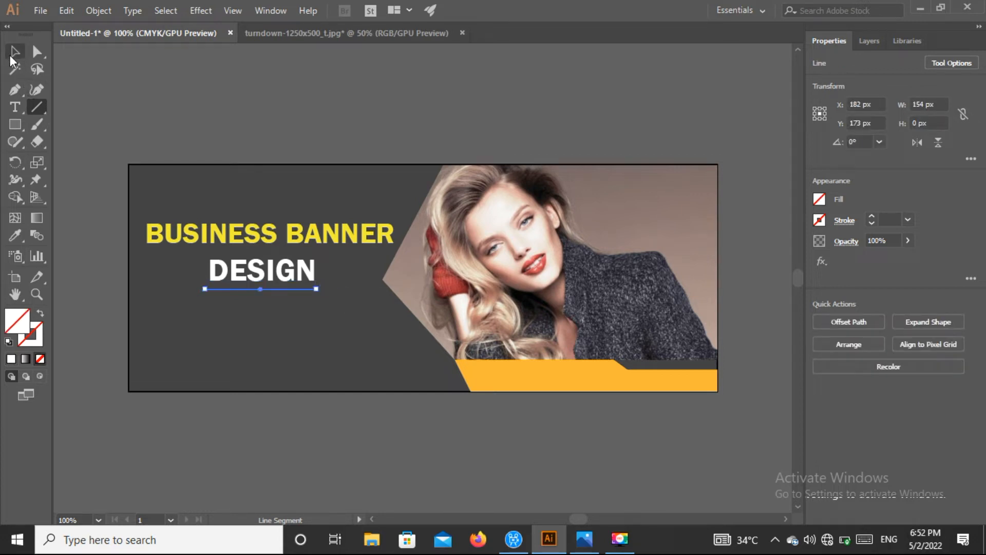
click(14, 53)
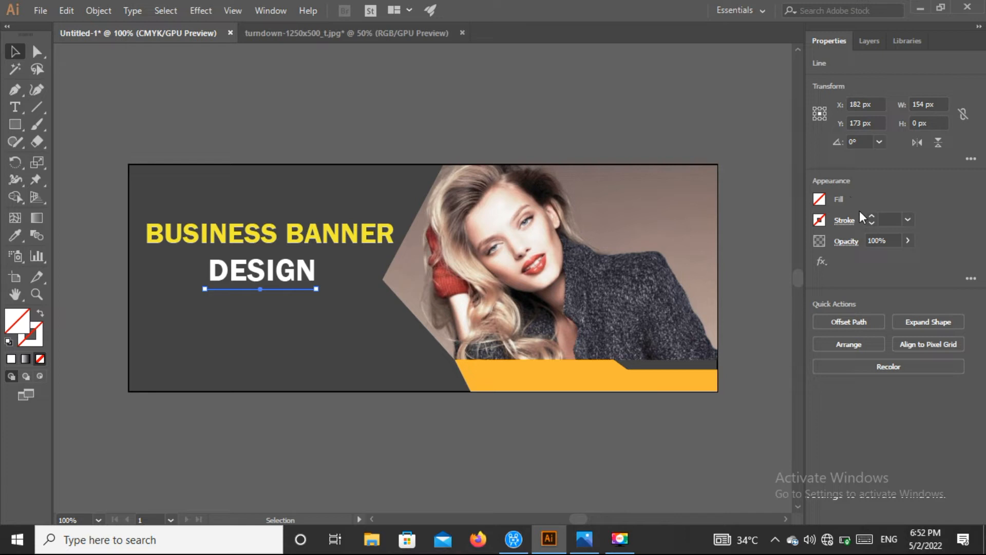
Step: Give the line under DESIGN a 5 pt stroke with round caps
click(871, 216)
click(871, 216)
click(872, 216)
click(871, 216)
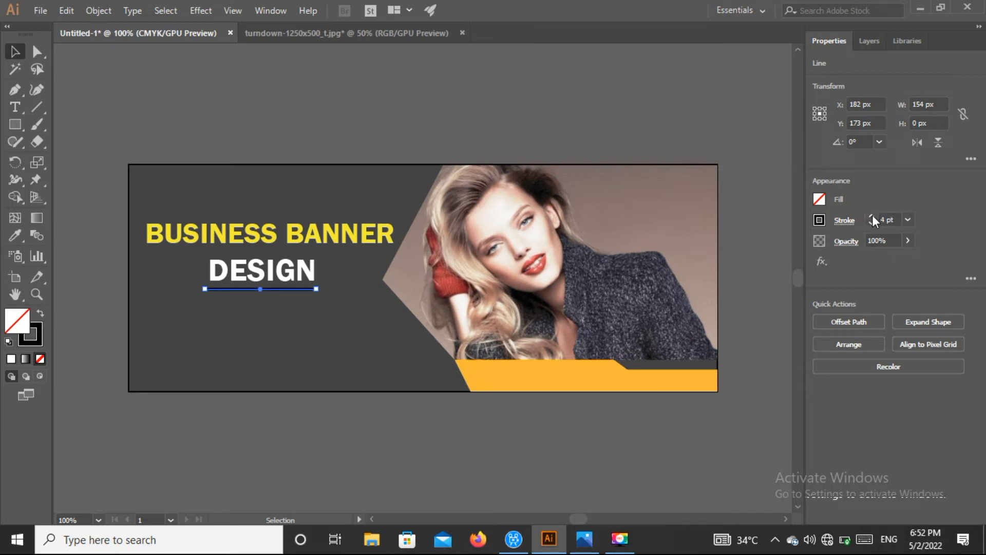
click(871, 217)
click(845, 221)
click(760, 259)
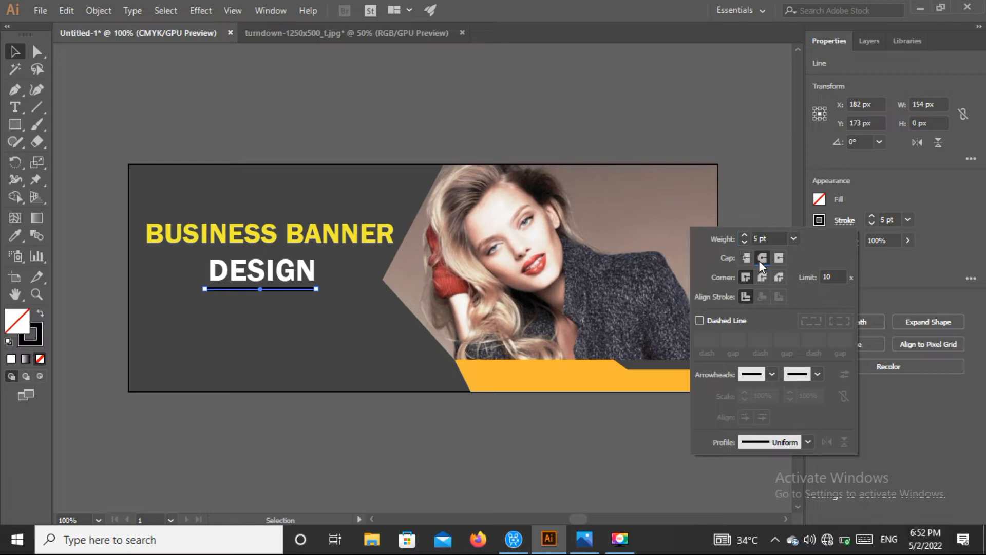
click(761, 172)
Step: Color the stroke of the line under DESIGN yellow
click(819, 220)
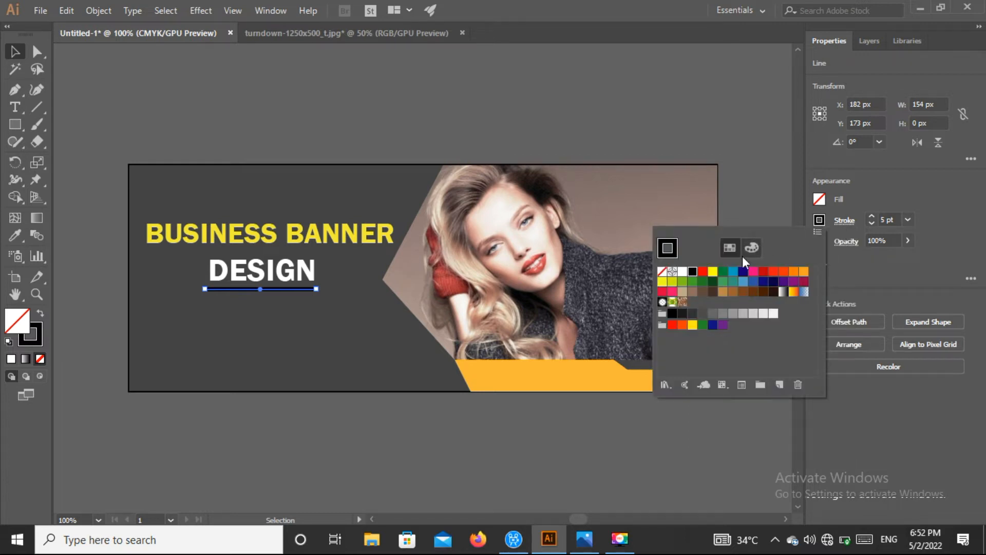
click(712, 272)
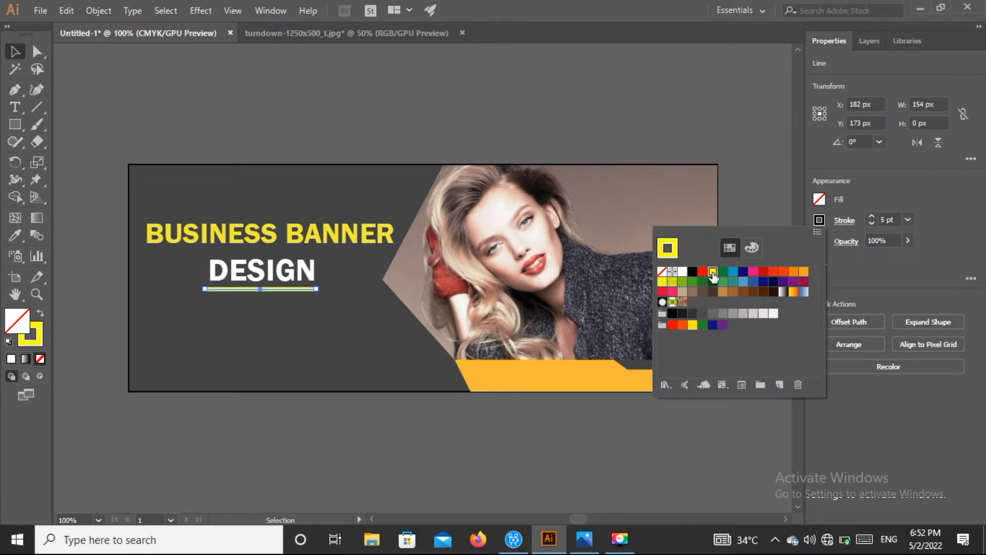
click(153, 100)
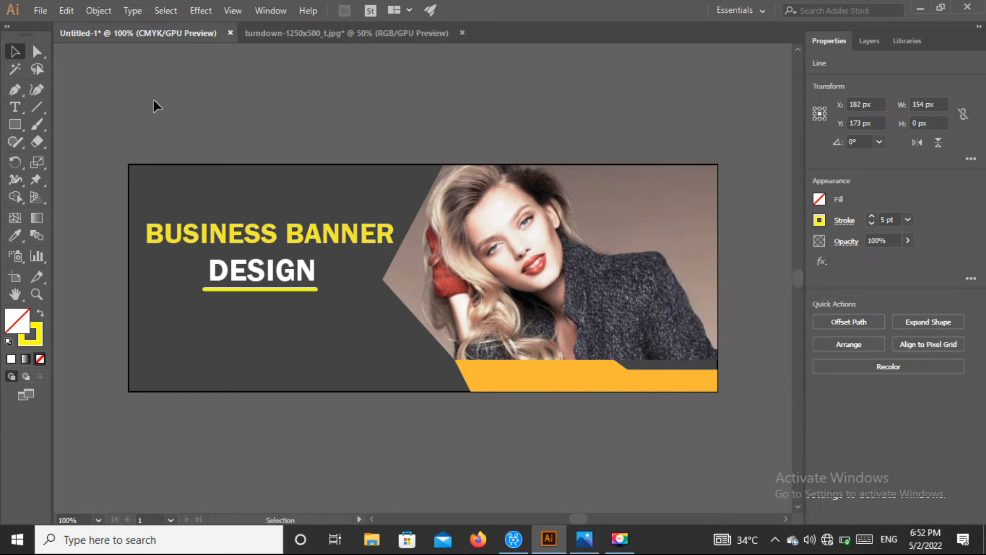
Step: Move the DESIGN text together with its yellow underline left, beneath the start of the BUSINESS BANNER headline
mouse_move(278, 280)
mouse_down()
mouse_move(222, 280)
mouse_move(269, 289)
mouse_move(233, 293)
mouse_up()
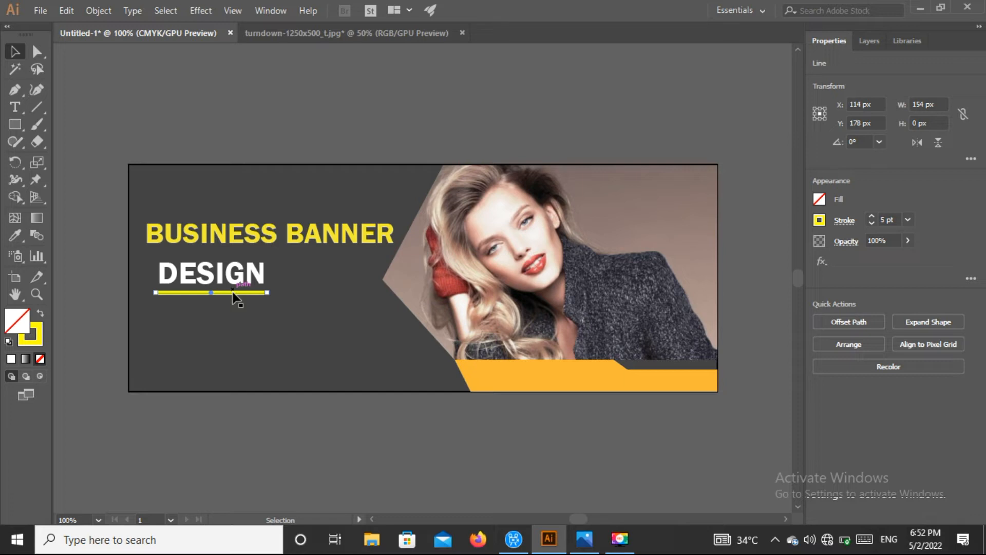
click(215, 119)
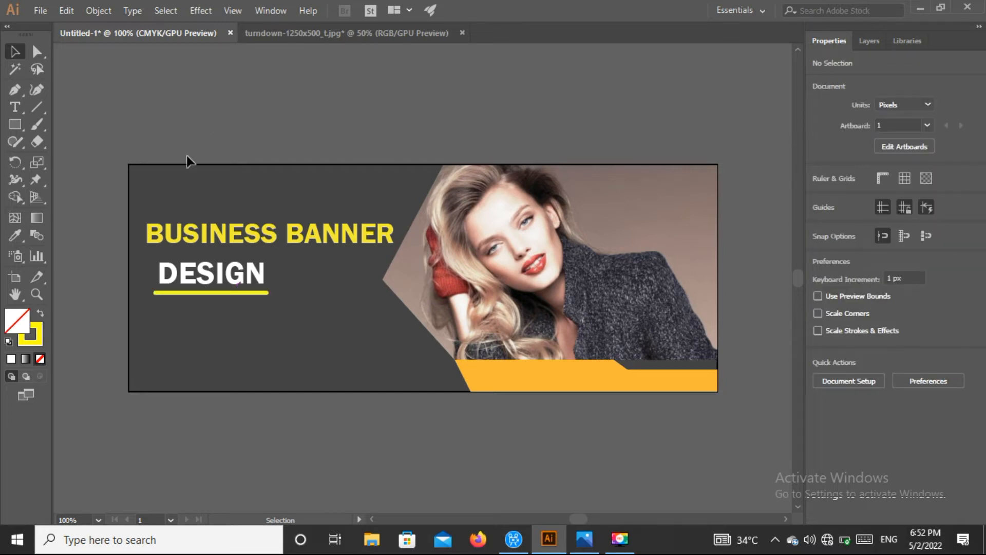
Step: Add a 5 pt placeholder paragraph in a text area about 262 × 37 px below the yellow underline
click(15, 107)
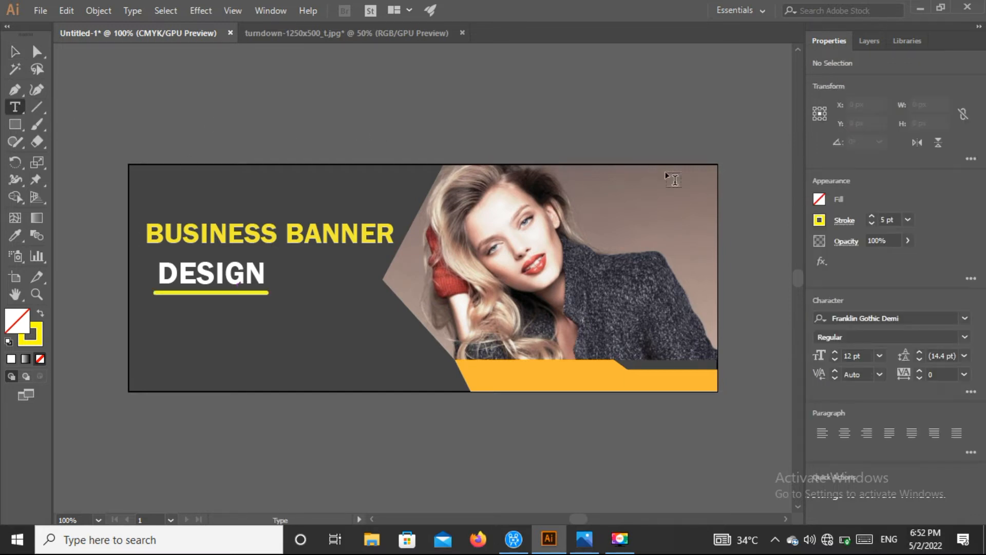
click(834, 359)
drag(334, 339, 341, 338)
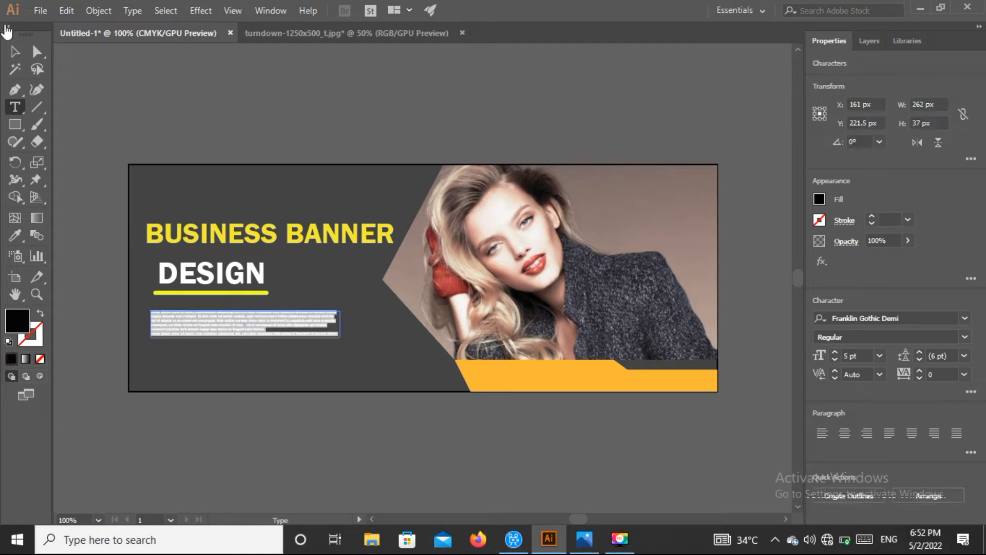
click(13, 51)
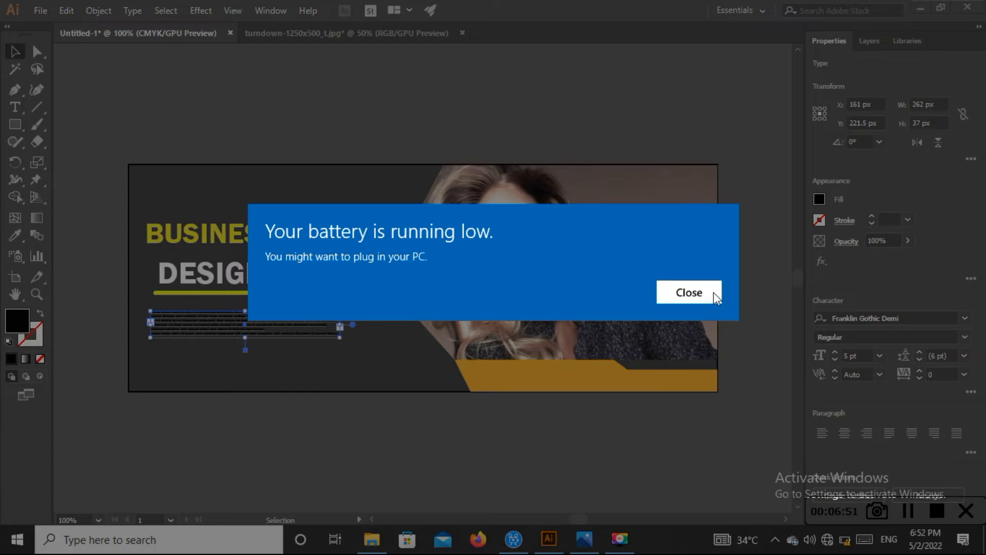
Step: Dismiss the battery notice and color the placeholder paragraph white
click(713, 292)
click(819, 199)
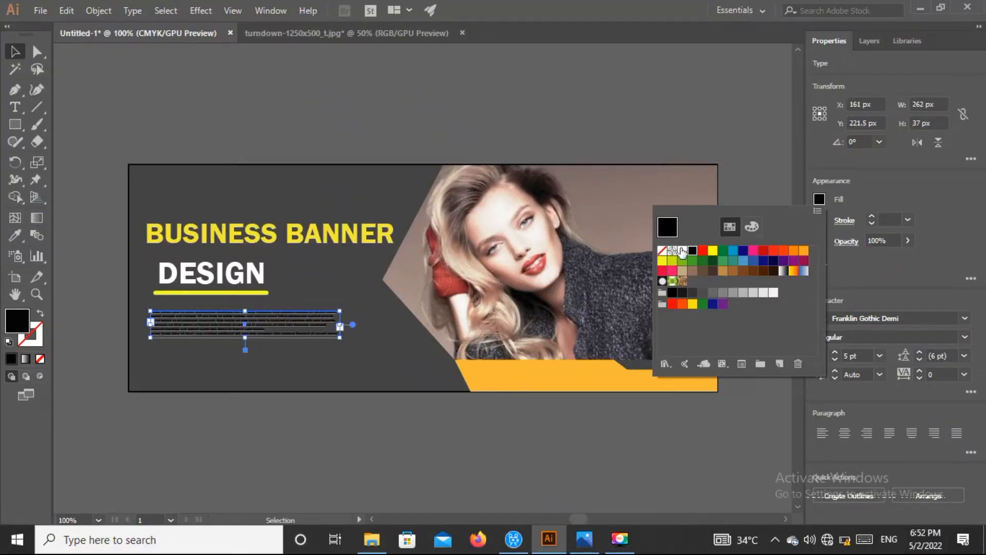
click(682, 251)
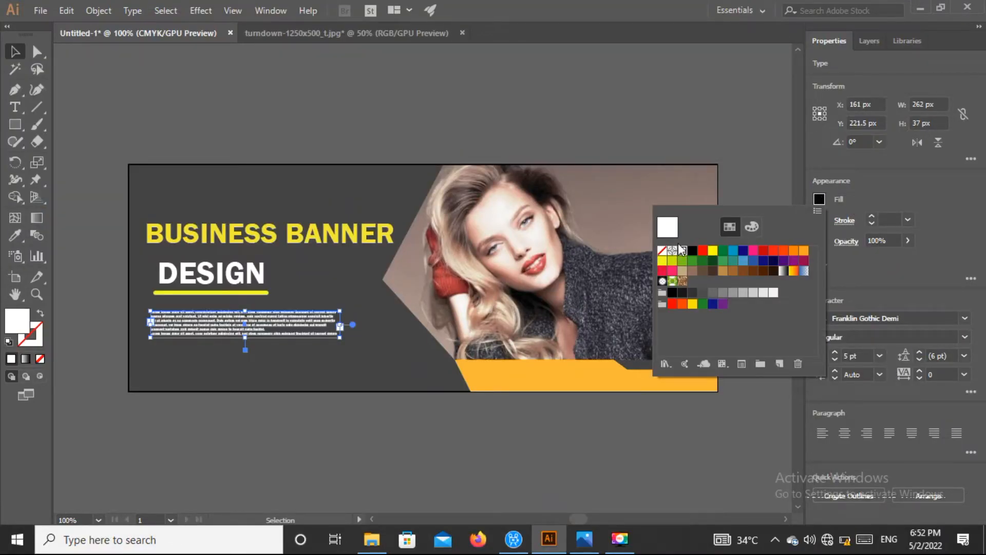
click(274, 137)
click(251, 130)
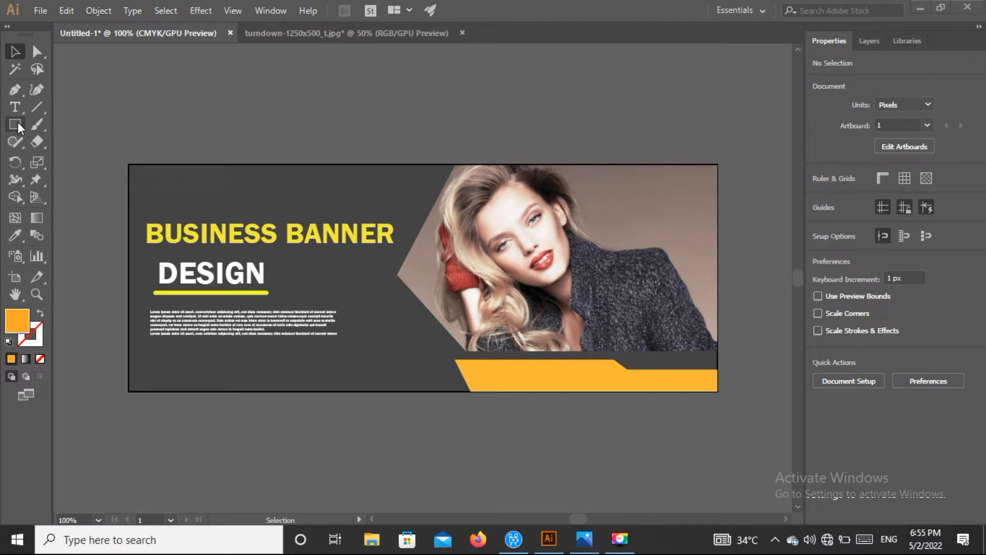
Step: Draw a closed bar with the Pen tool along the banner's lower-left edge, about 444 × 44 px with a slanted right end
click(12, 93)
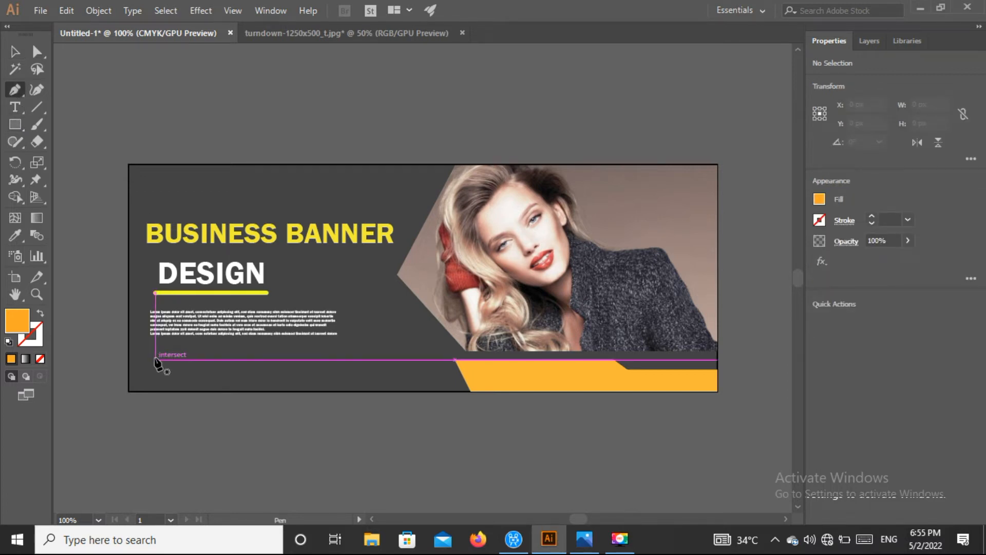
click(128, 359)
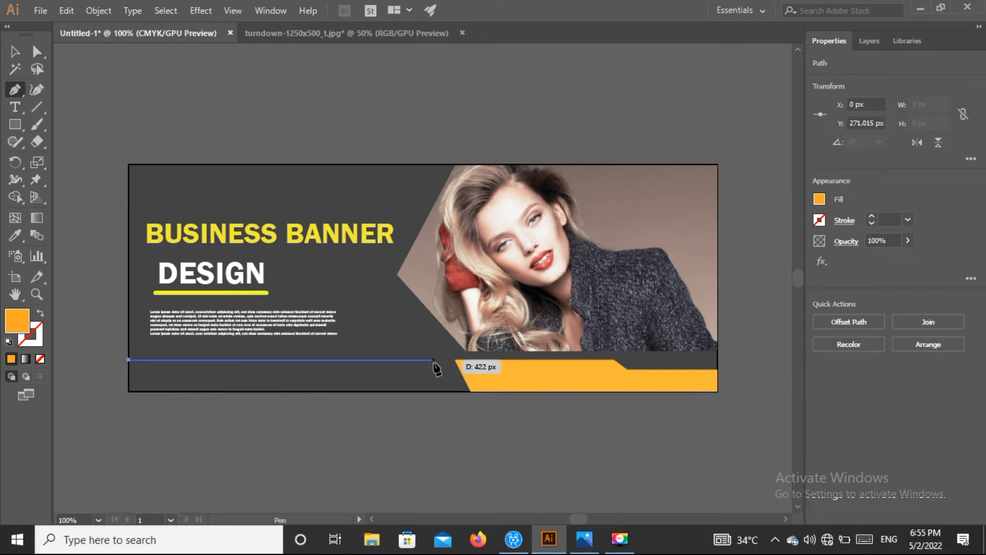
click(433, 360)
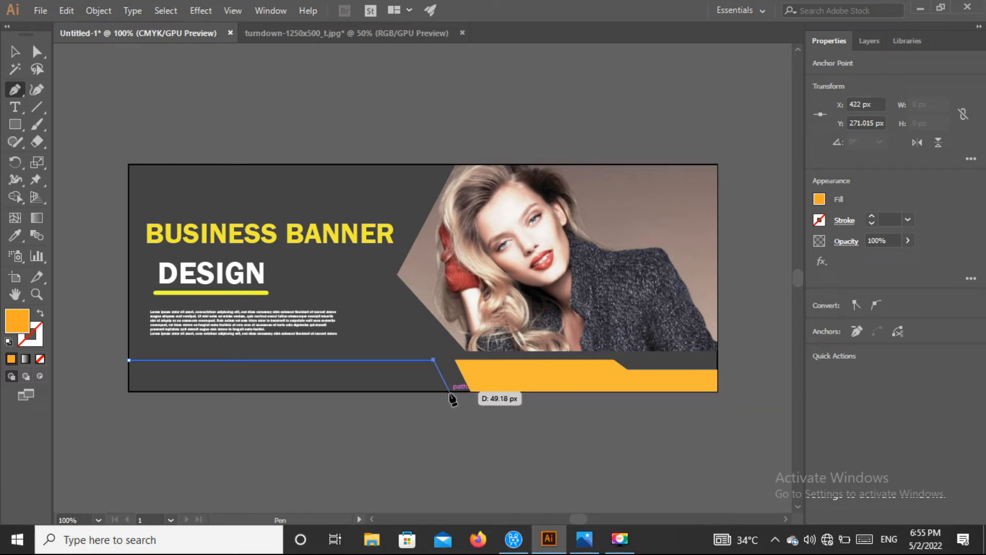
click(450, 392)
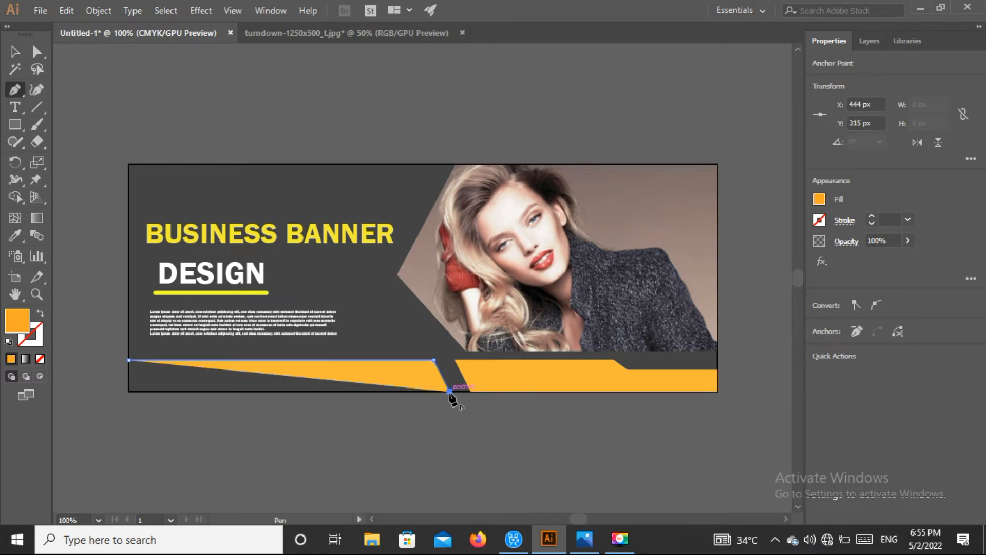
click(129, 392)
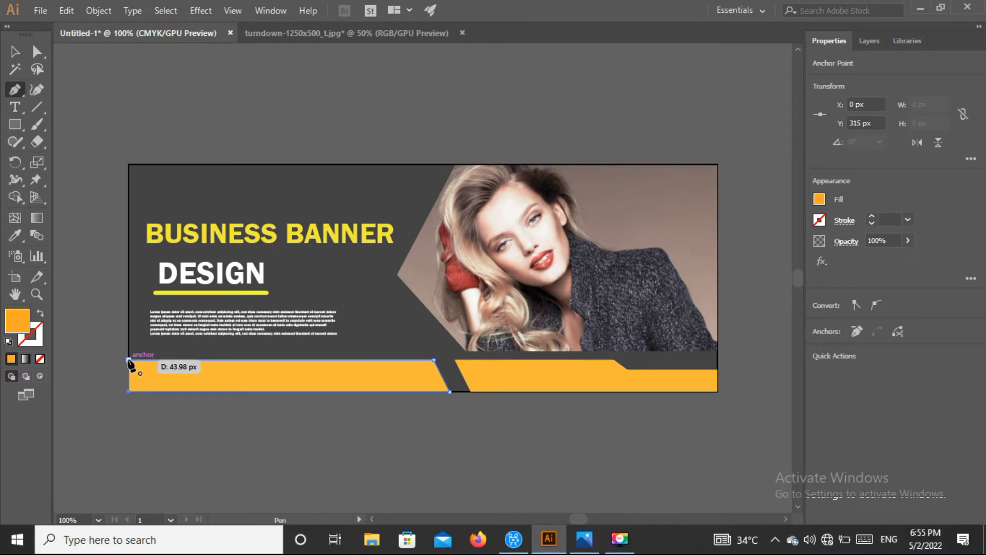
click(129, 359)
click(14, 52)
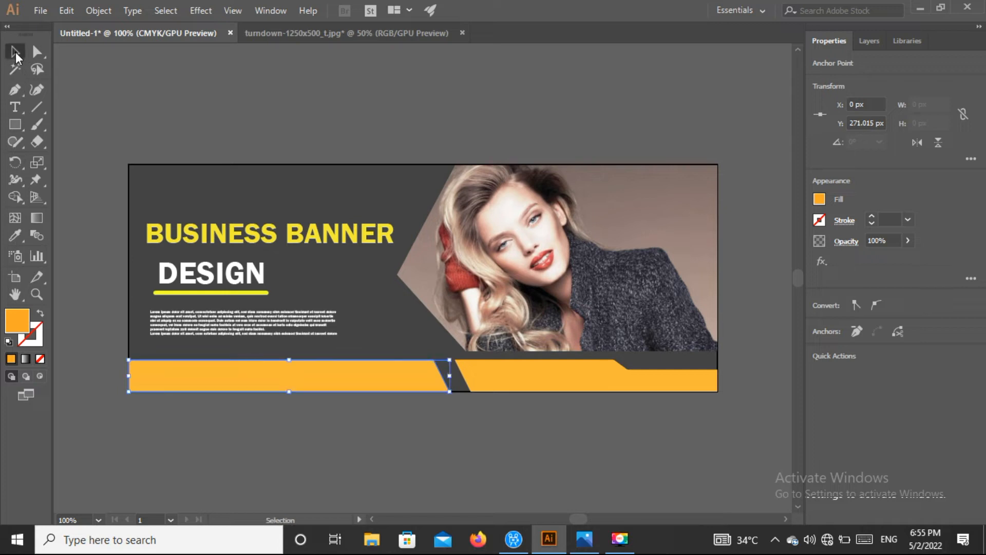
Step: Fill the slanted bar at the banner's lower left with blue
click(819, 199)
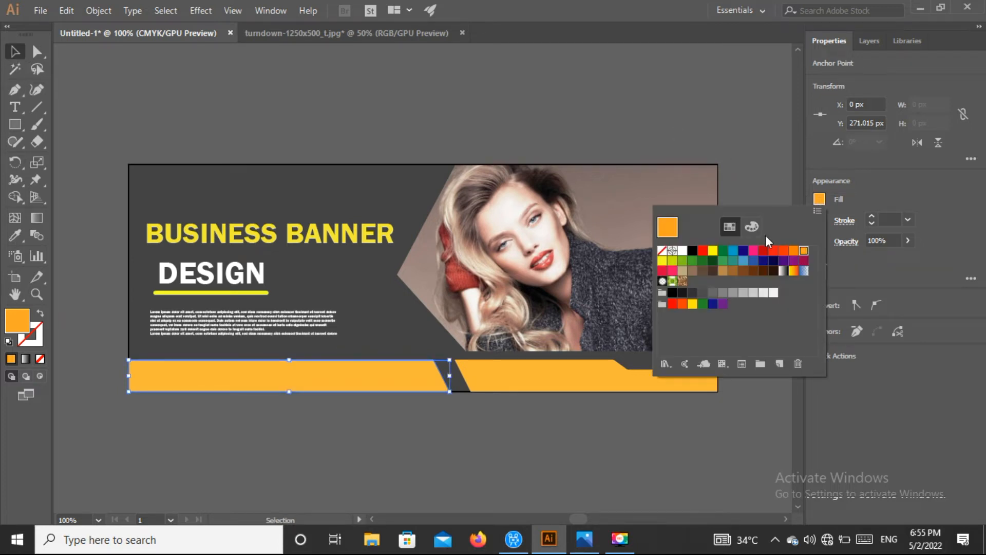
click(755, 261)
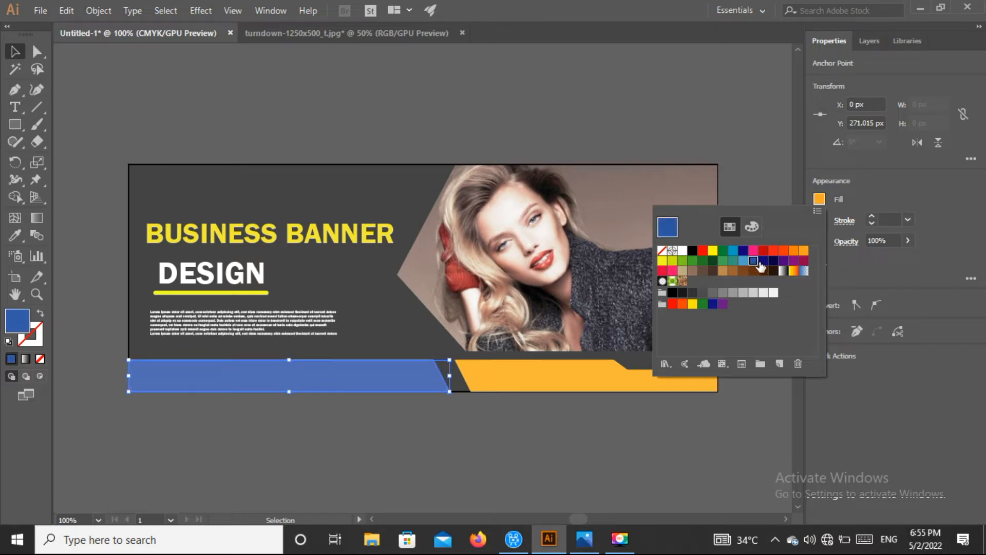
click(451, 90)
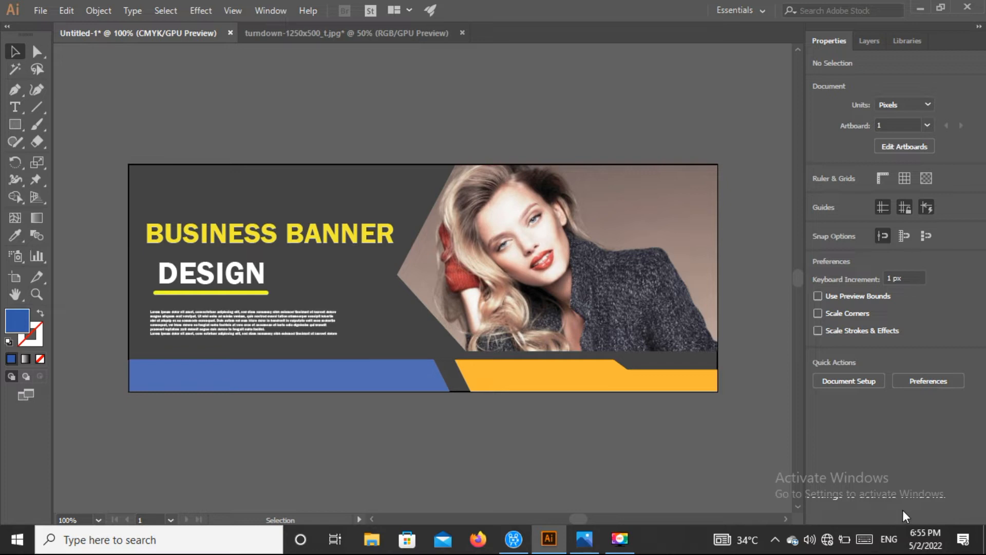
Step: Draw a small rectangle below the placeholder paragraph, overlapping the blue bar, and enlarge it to about 91 × 21 px
drag(17, 125, 82, 126)
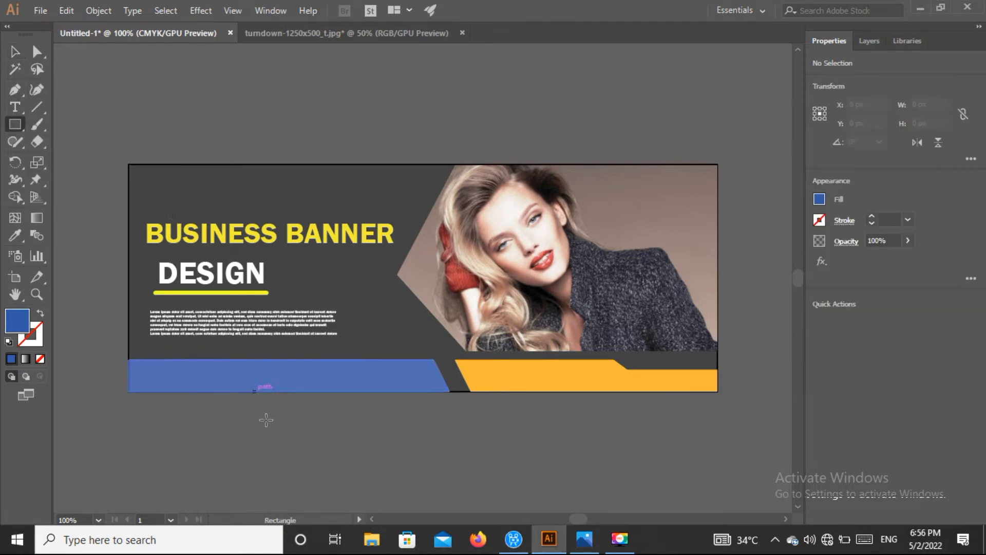
drag(150, 351, 212, 363)
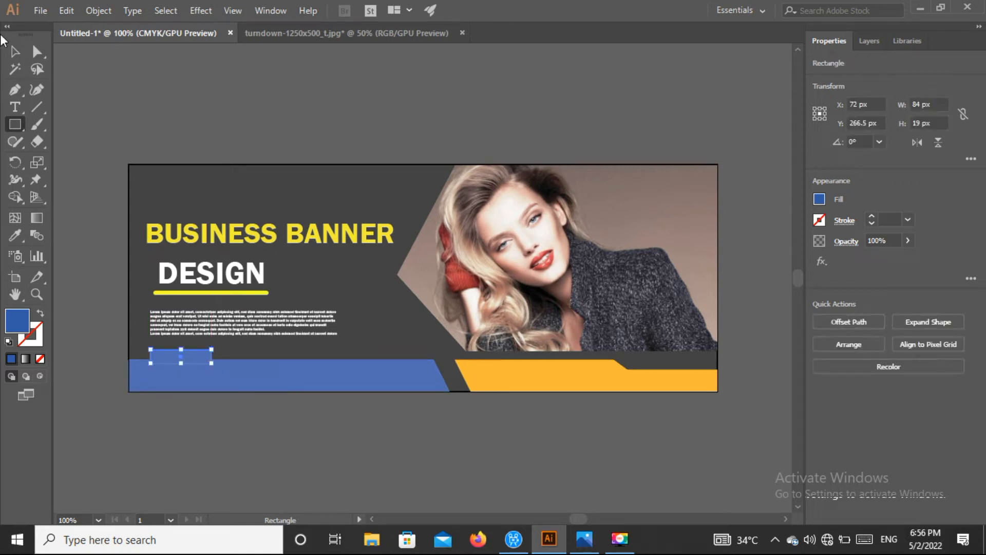
click(15, 51)
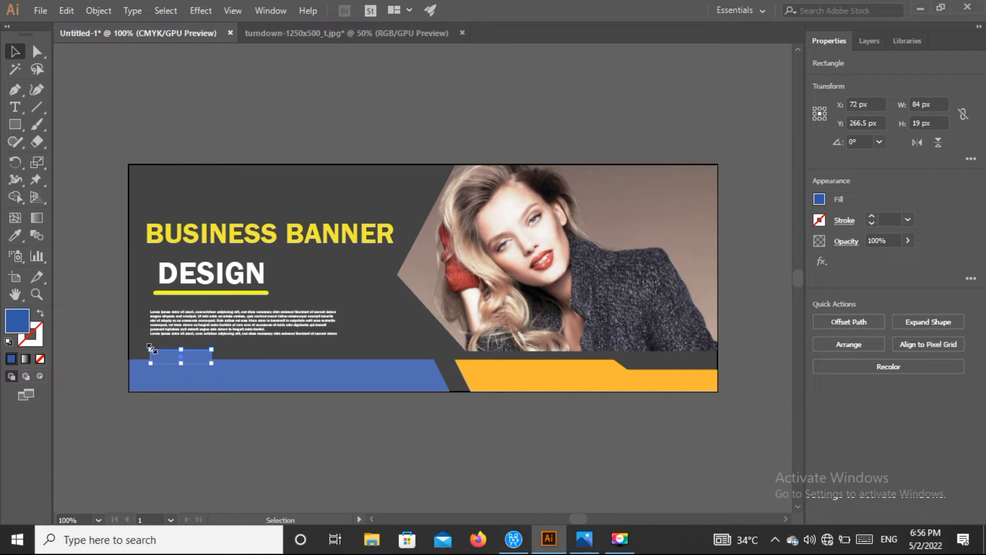
drag(150, 348, 146, 340)
click(119, 94)
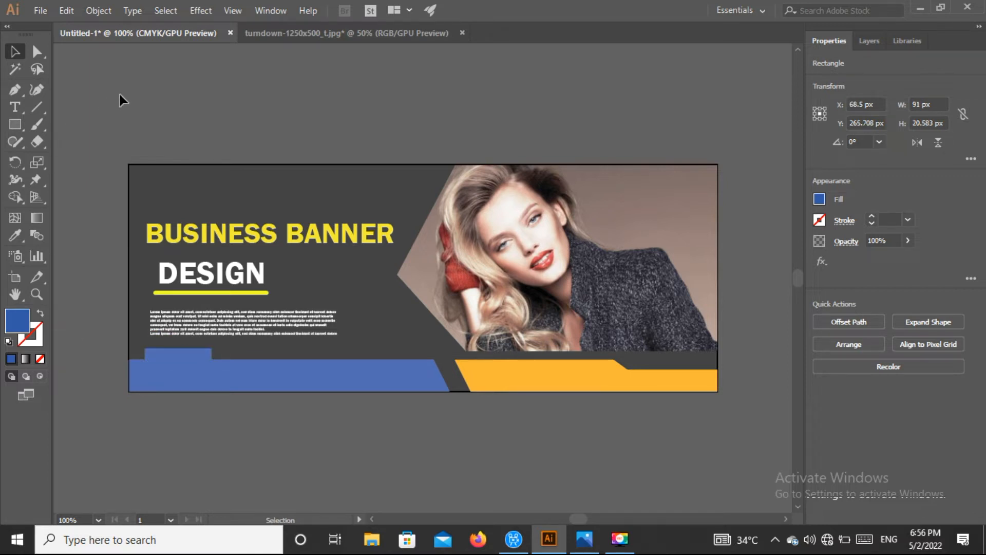
Step: Fill the small rectangle below the paragraph with yellow
click(186, 356)
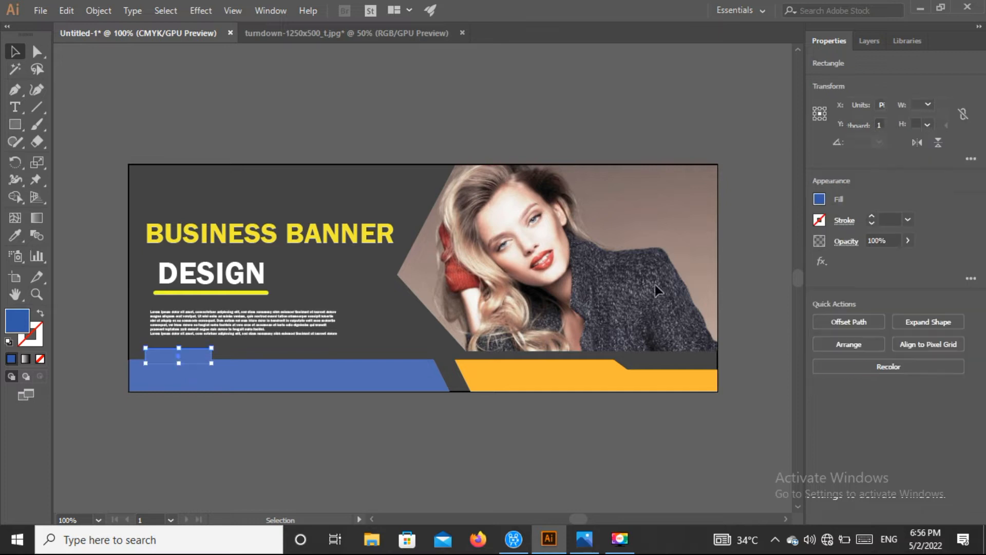
click(819, 199)
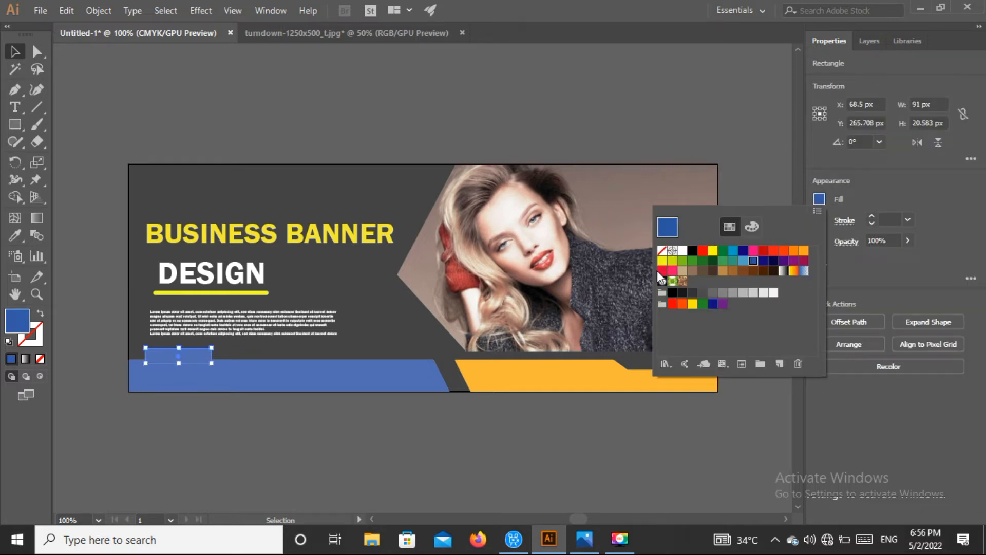
click(662, 260)
click(230, 127)
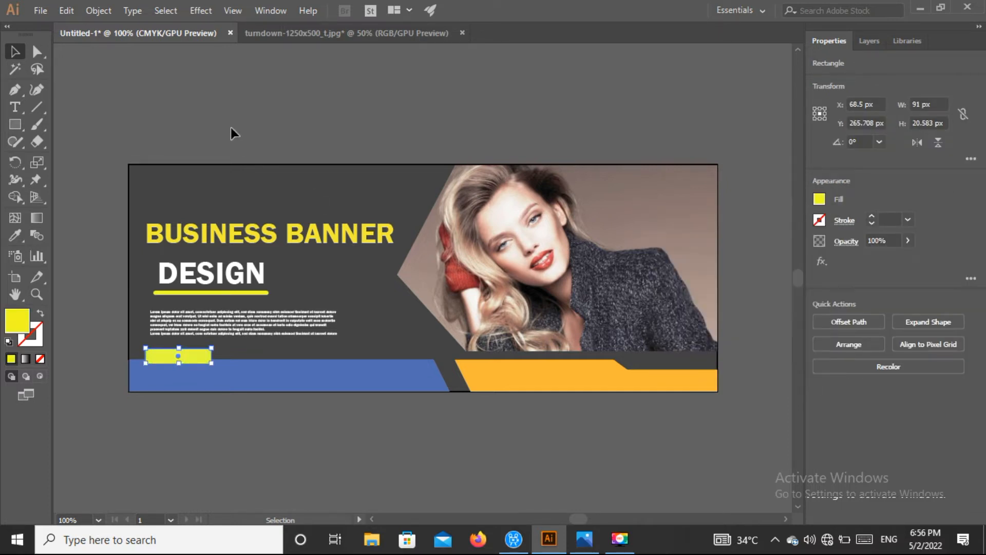
click(230, 128)
Step: Add the contact phone number as text on the blue bar, scaled to about 19 pt beneath the yellow rectangle
click(15, 110)
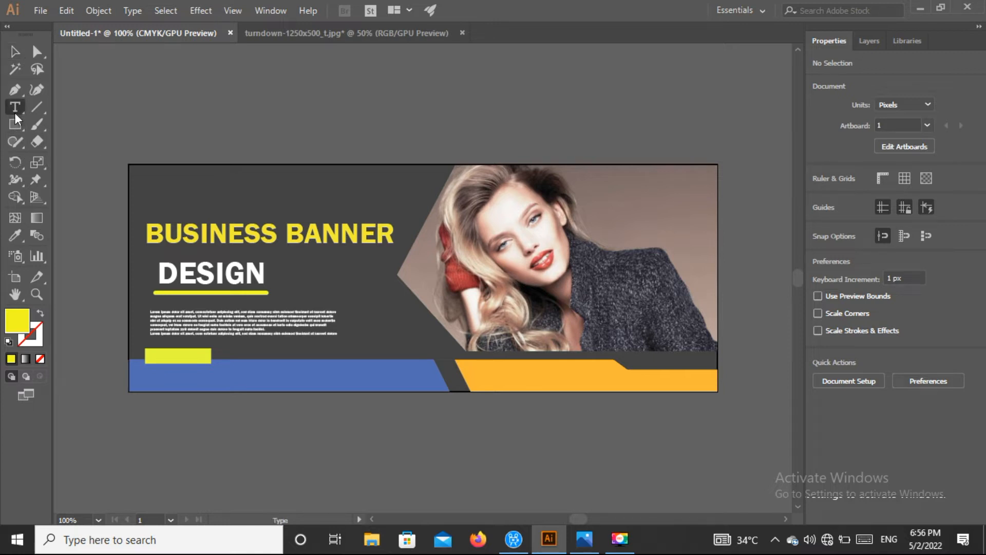
click(151, 376)
text(S)
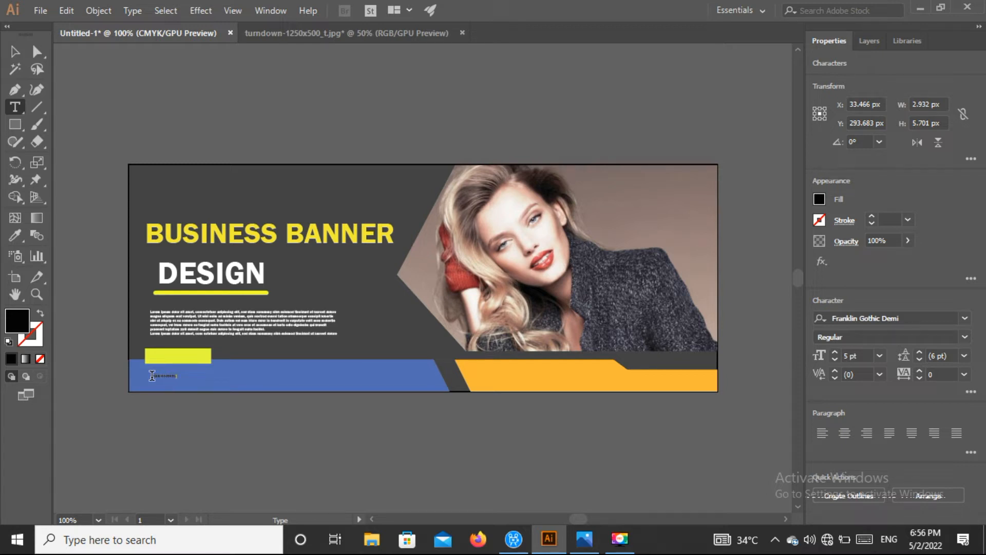
click(15, 53)
drag(183, 381, 204, 380)
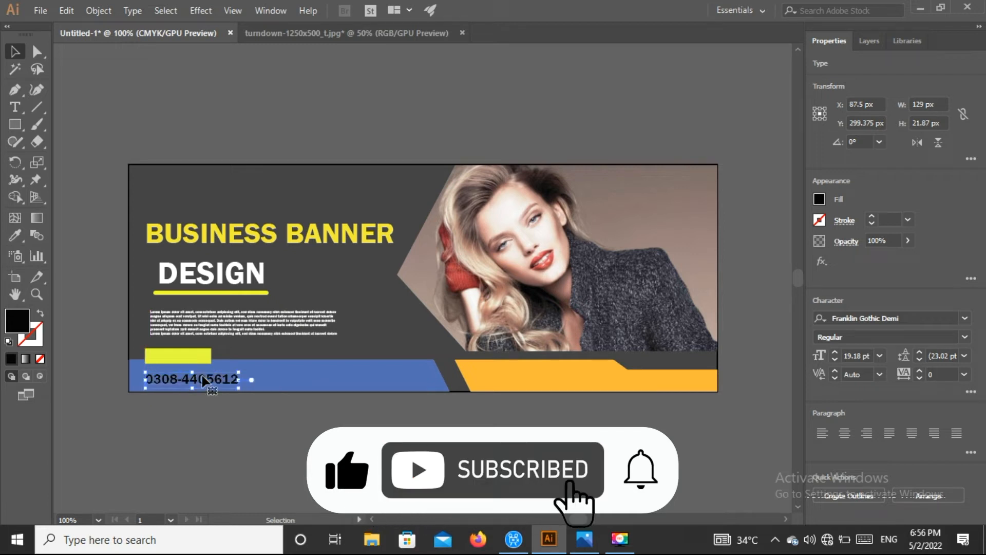
Step: Color the phone number text white
click(819, 199)
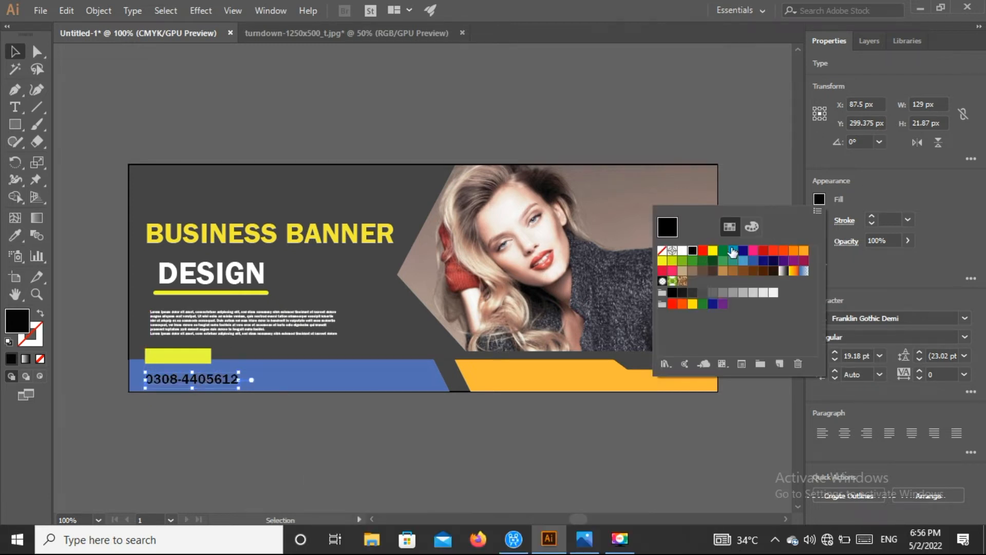
click(681, 251)
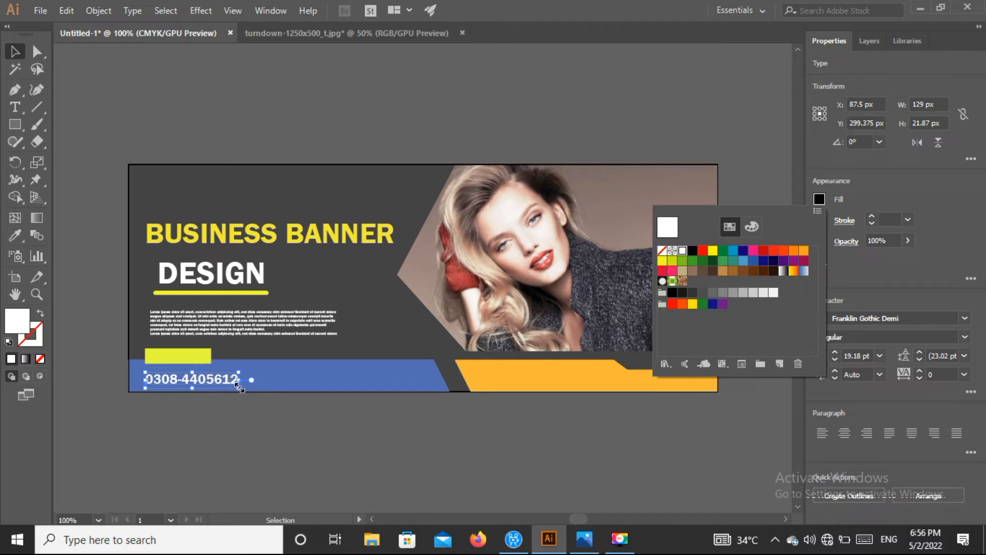
click(239, 386)
Step: Enlarge the phone number to about 23.5 pt and adjust its position within the left part of the blue bar
drag(238, 386, 259, 391)
drag(201, 382, 199, 378)
key(Down)
key(Down)
key(Down)
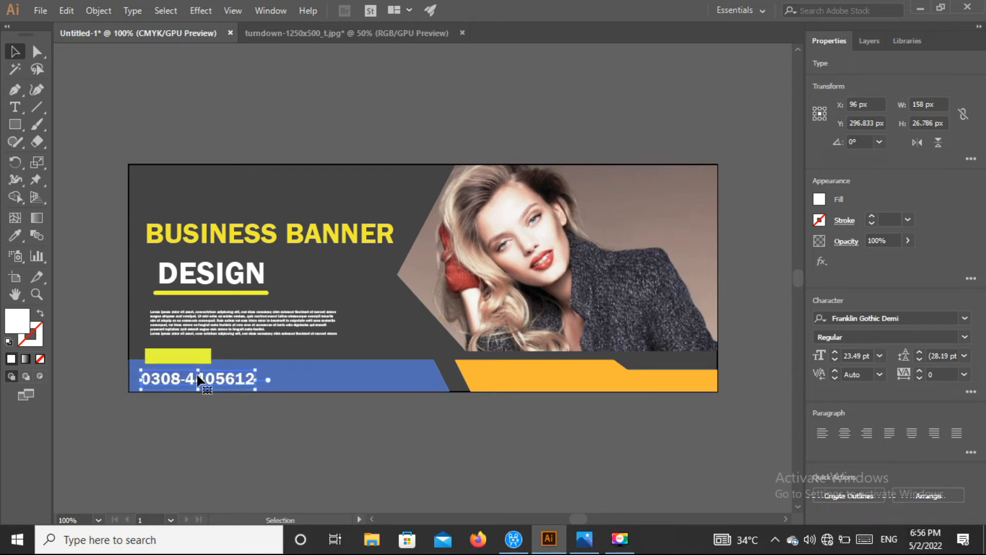
click(251, 108)
click(14, 111)
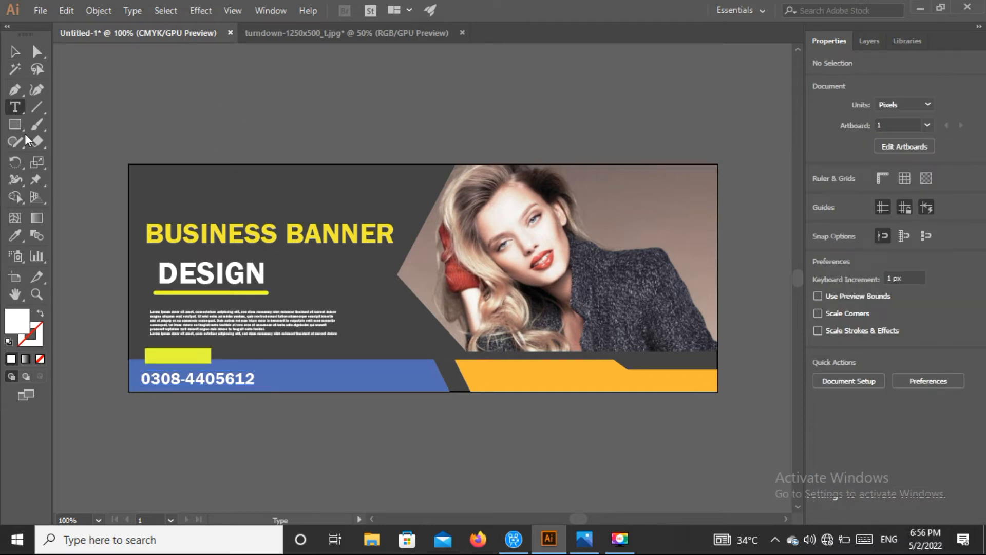
click(277, 373)
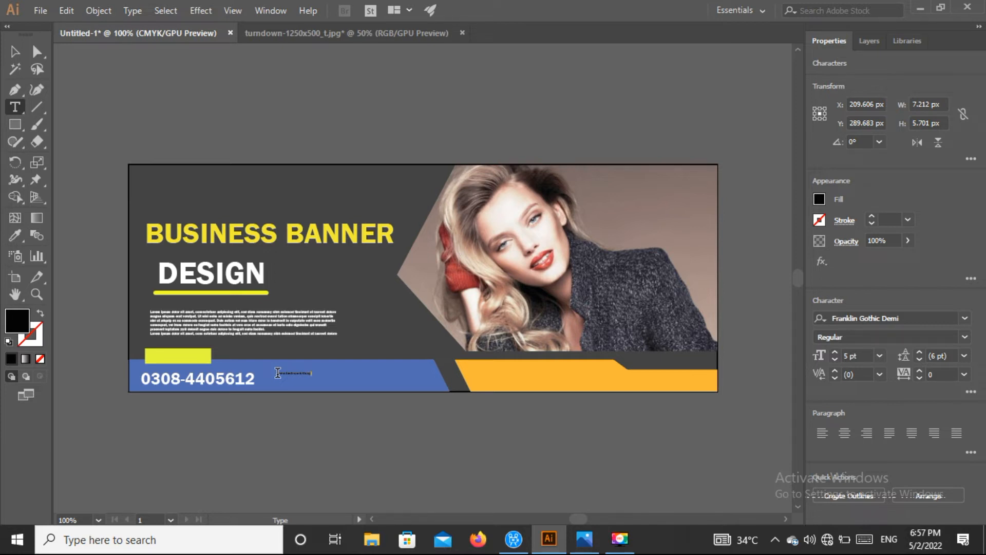
click(14, 51)
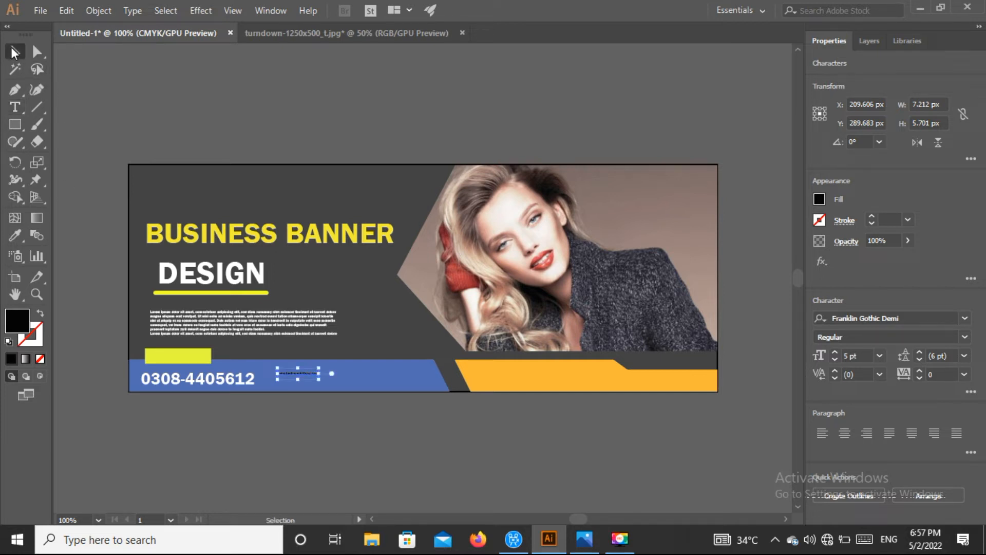
drag(315, 381, 378, 379)
drag(433, 393, 450, 391)
drag(380, 386, 369, 385)
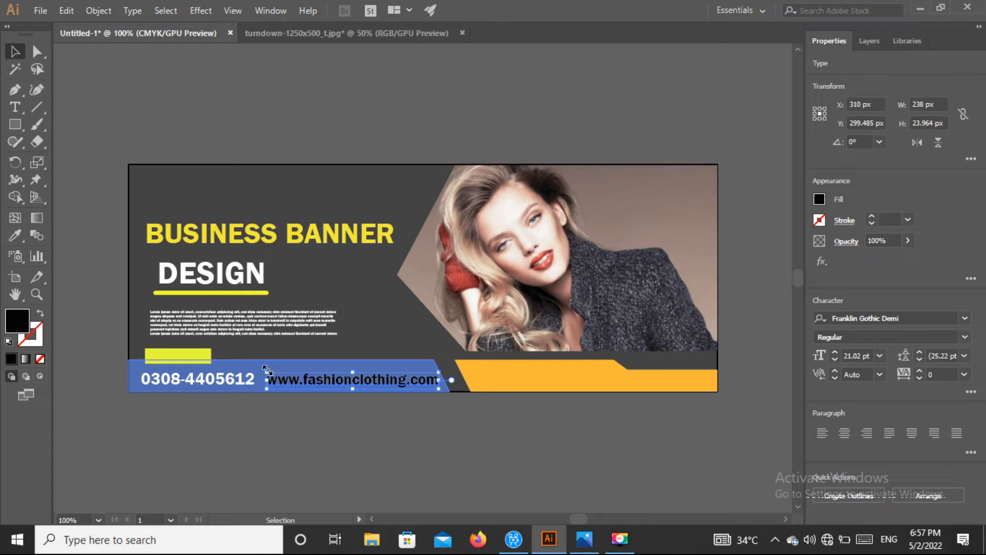
Step: Nudge the website text slightly up and left to line it up with the phone number
drag(269, 371, 269, 372)
key(Up)
key(Up)
key(Up)
key(Left)
key(Left)
key(Left)
key(Up)
key(Up)
key(Up)
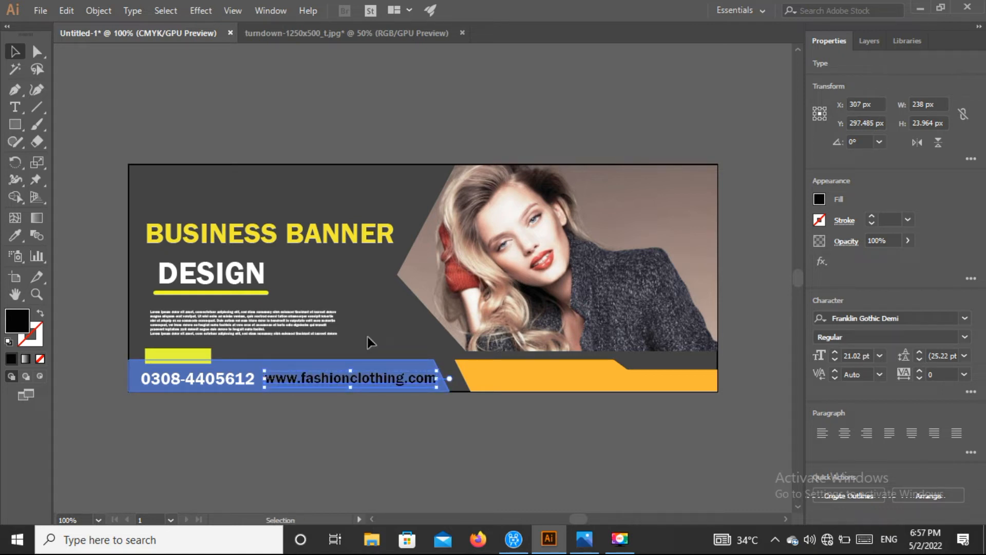
Step: Color the website address text on the blue bar white
click(819, 199)
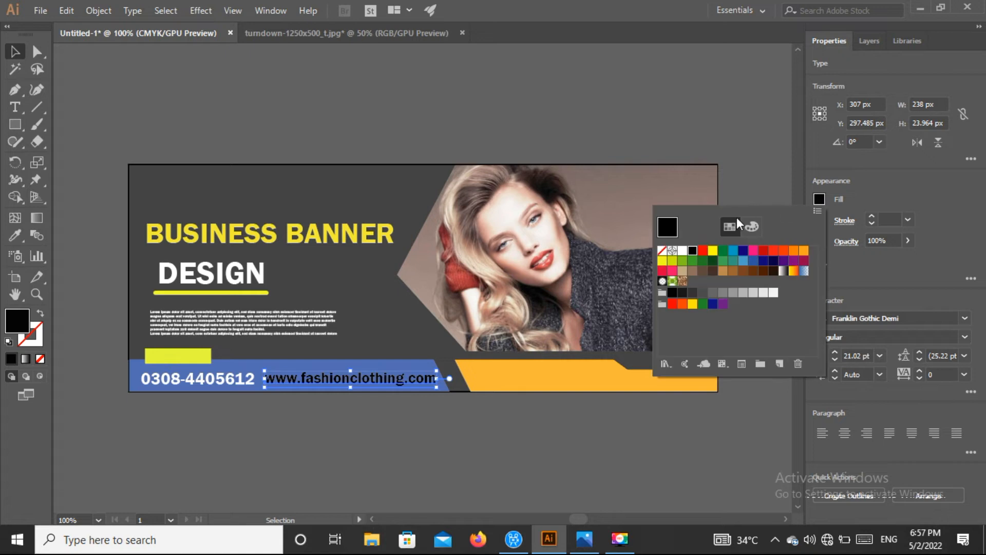
click(682, 251)
click(286, 109)
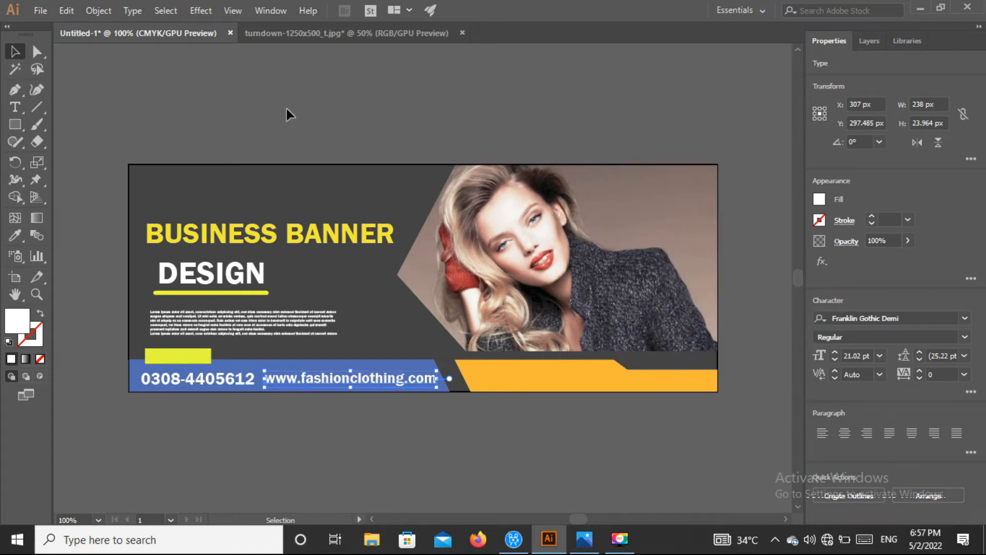
click(286, 109)
Step: Add the text JOIN US at the yellow box above the blue bar and enlarge it to about 15 pt
click(15, 111)
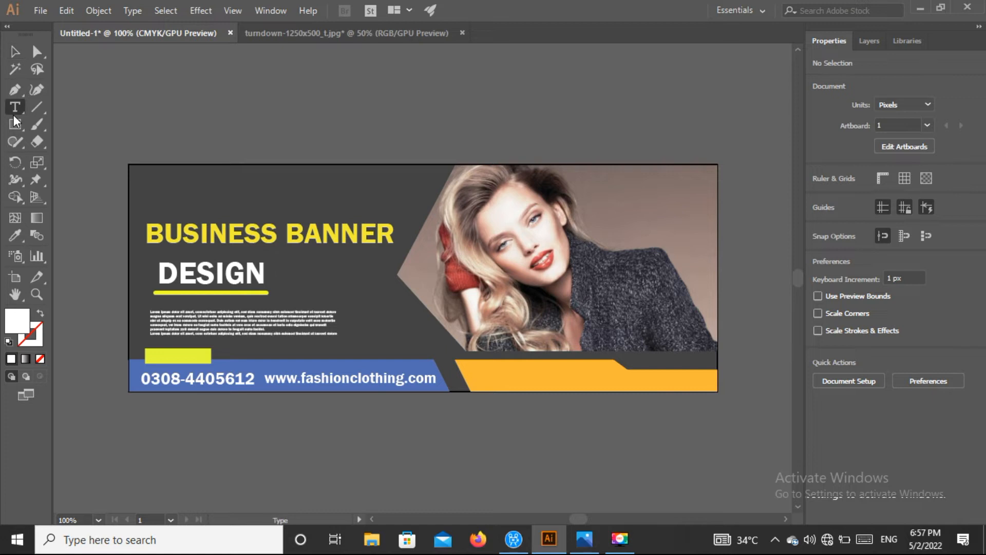
click(154, 350)
text(r)
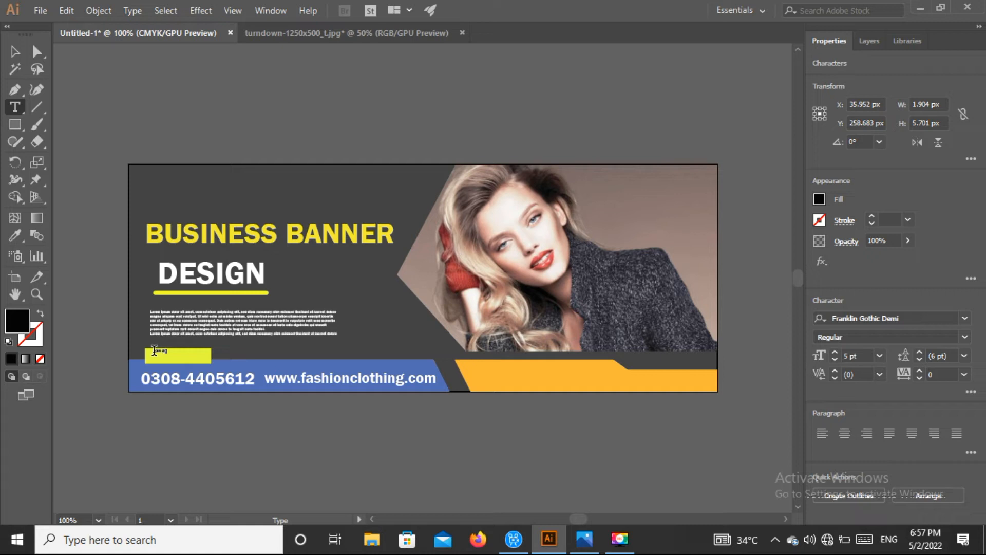
click(15, 51)
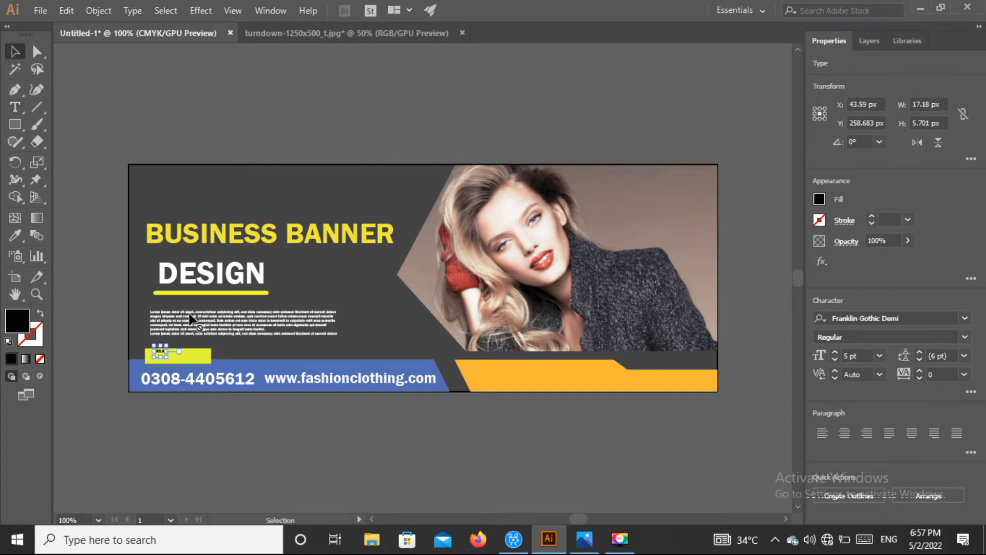
drag(165, 357, 211, 378)
Step: Nudge the JOIN US text into place inside the yellow box, keeping its black fill
key(Up)
key(Up)
key(Up)
key(Up)
key(Up)
key(Up)
key(Up)
key(Right)
key(Right)
key(Right)
key(Right)
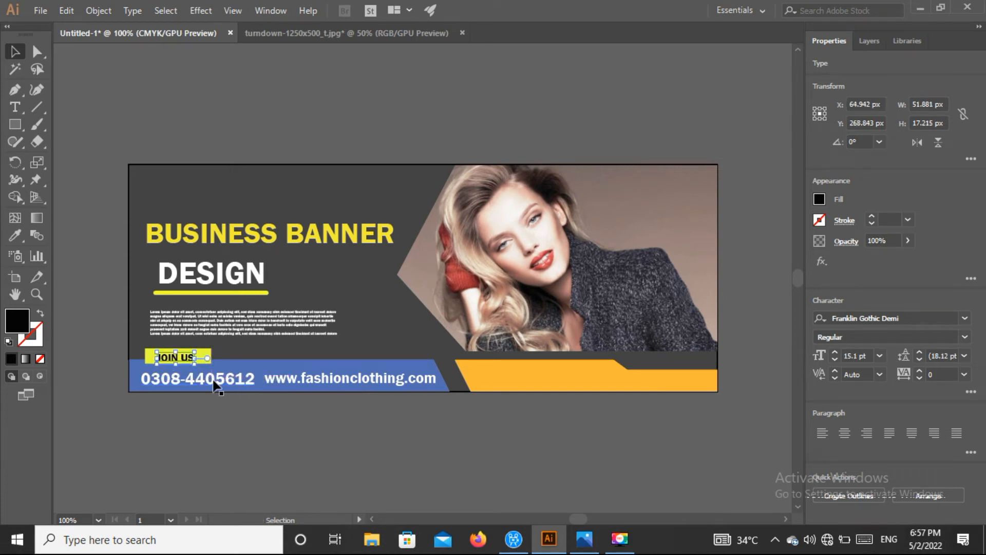
click(818, 199)
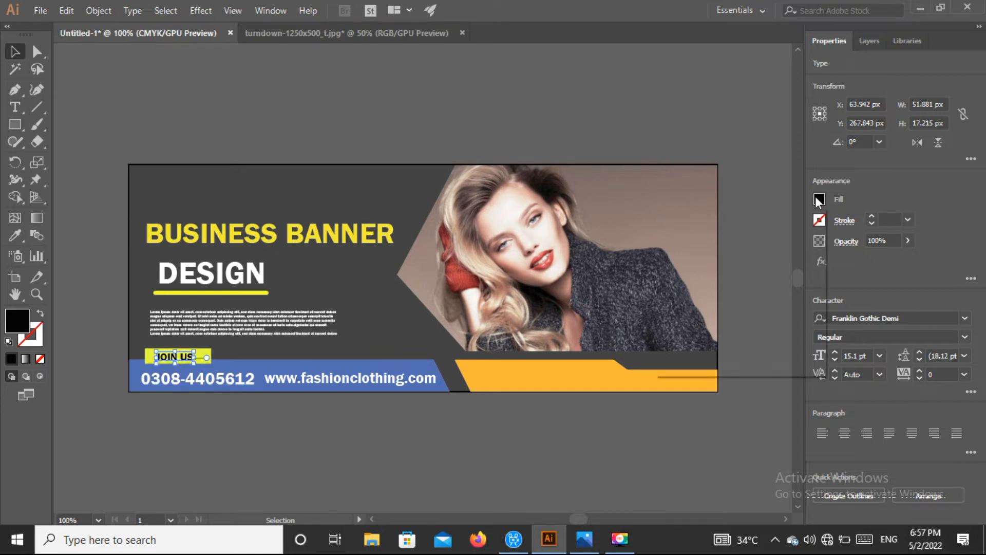
click(750, 151)
click(750, 151)
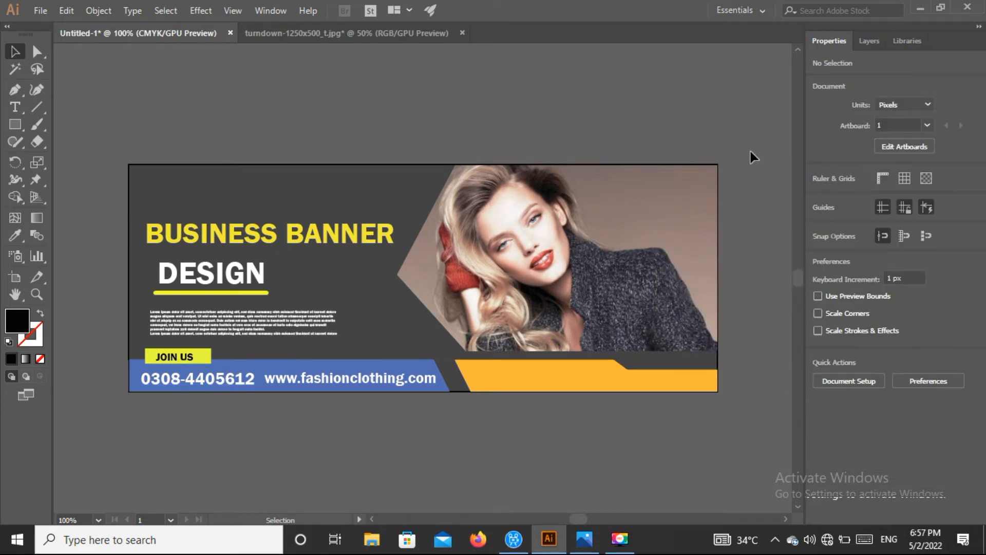
Step: Draw a small right-pointing chevron about 8 × 18 px with the Pen tool, right of the placeholder paragraph's end
click(15, 89)
click(211, 363)
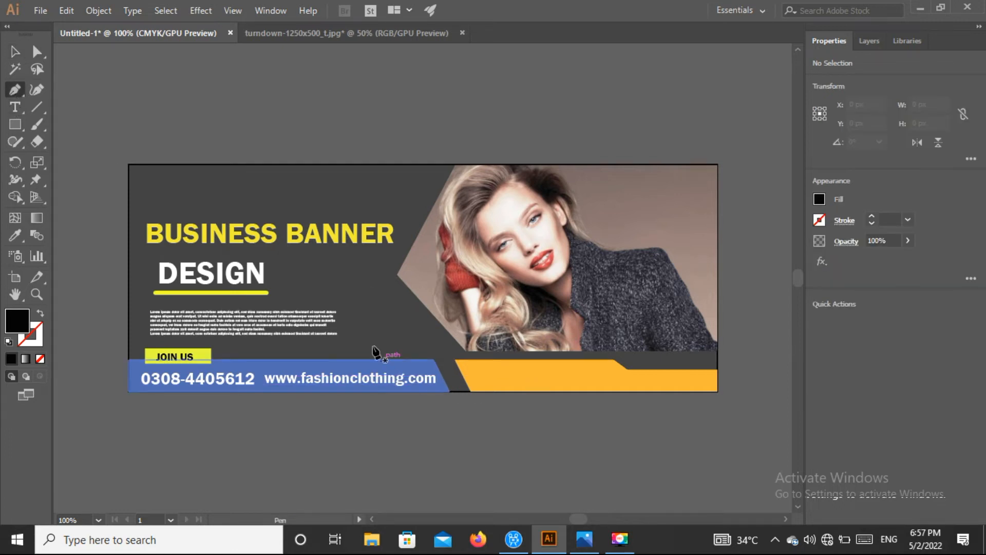
drag(371, 332, 377, 343)
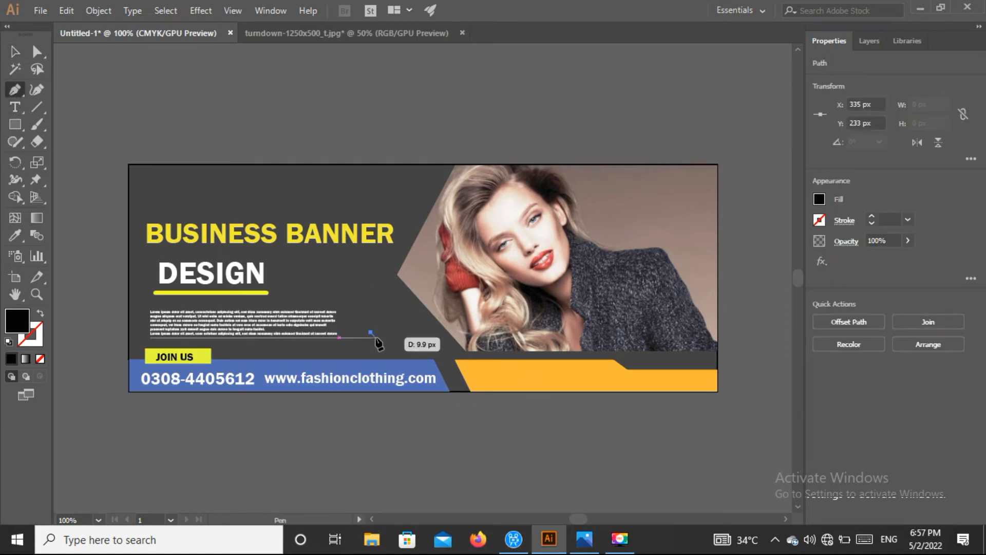
click(376, 338)
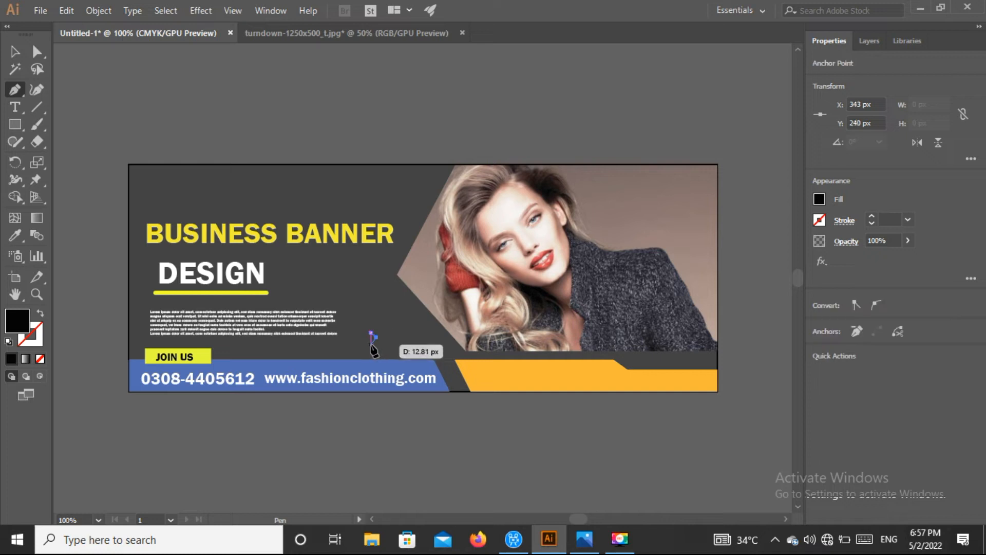
click(371, 345)
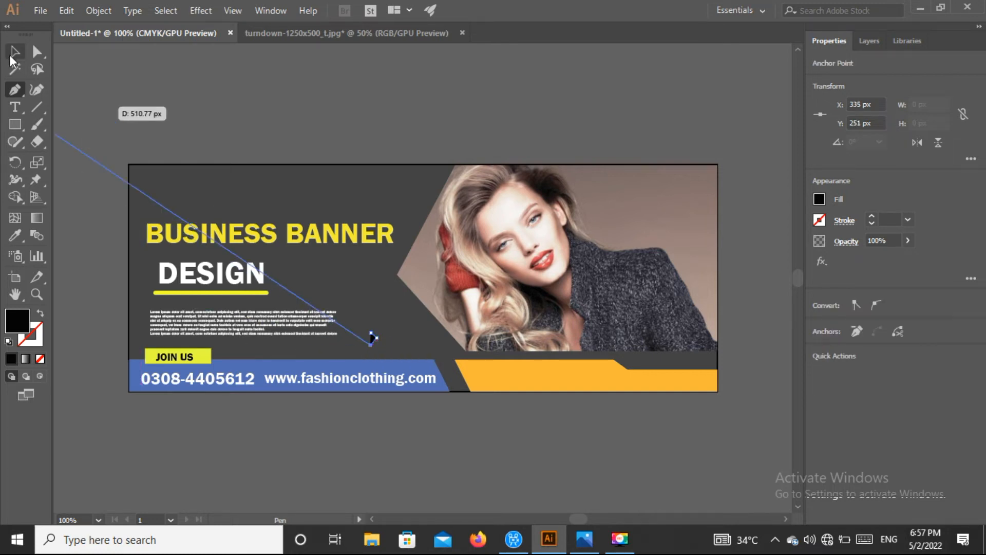
click(13, 53)
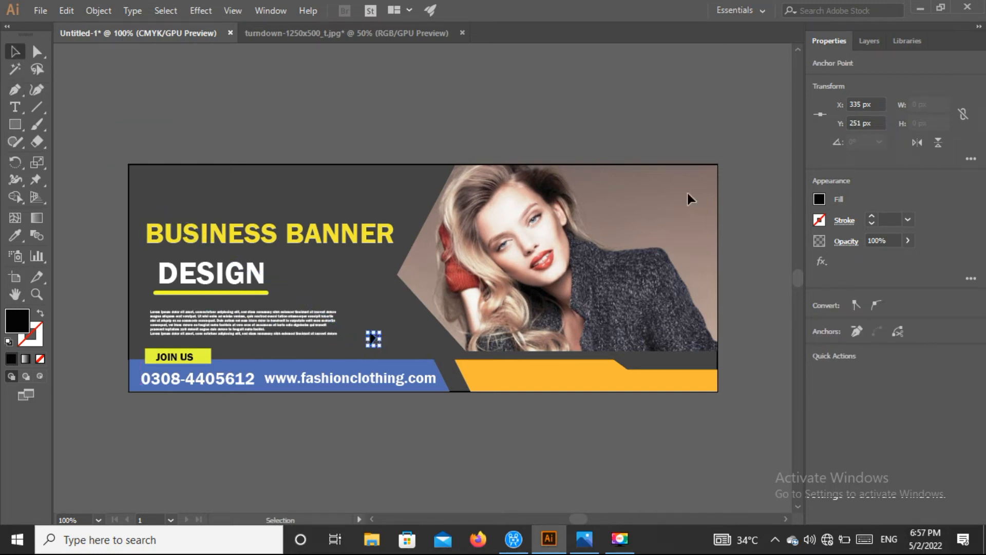
Step: Remove the chevron's fill and give it a light orange stroke
click(819, 199)
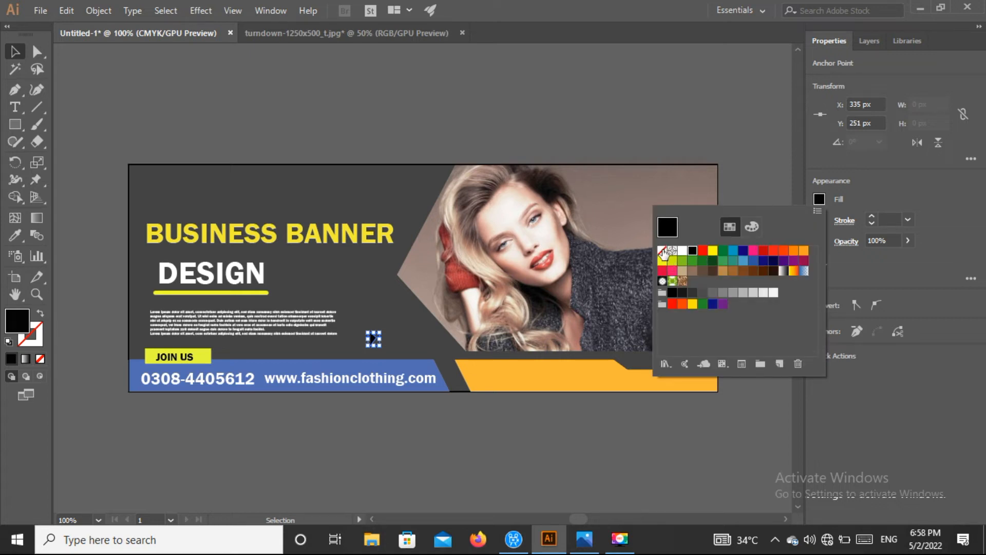
click(662, 251)
click(847, 226)
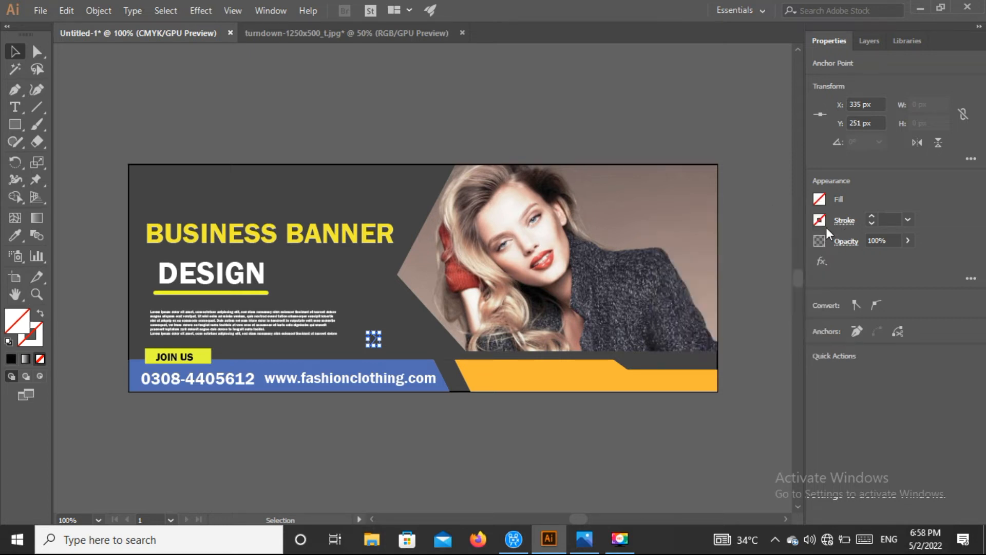
click(819, 221)
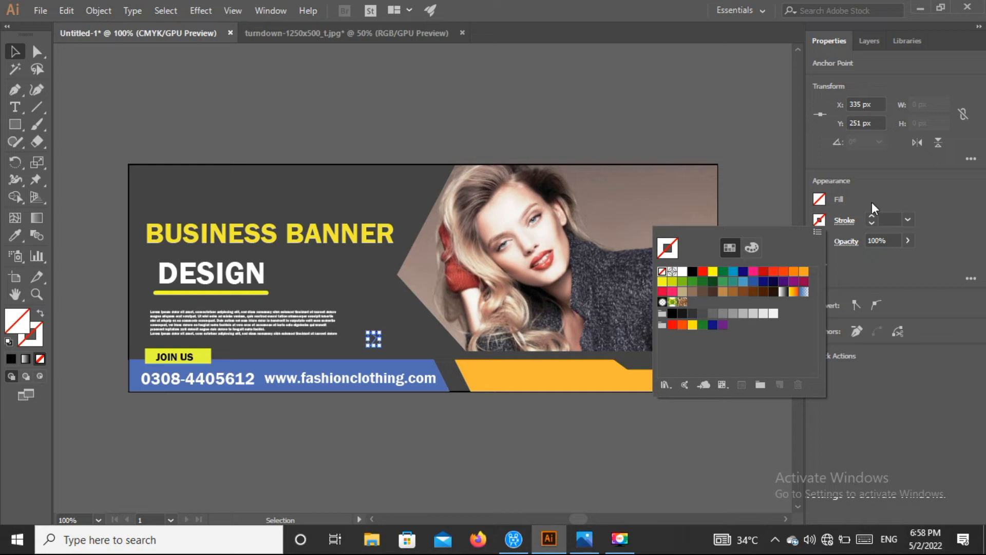
click(872, 215)
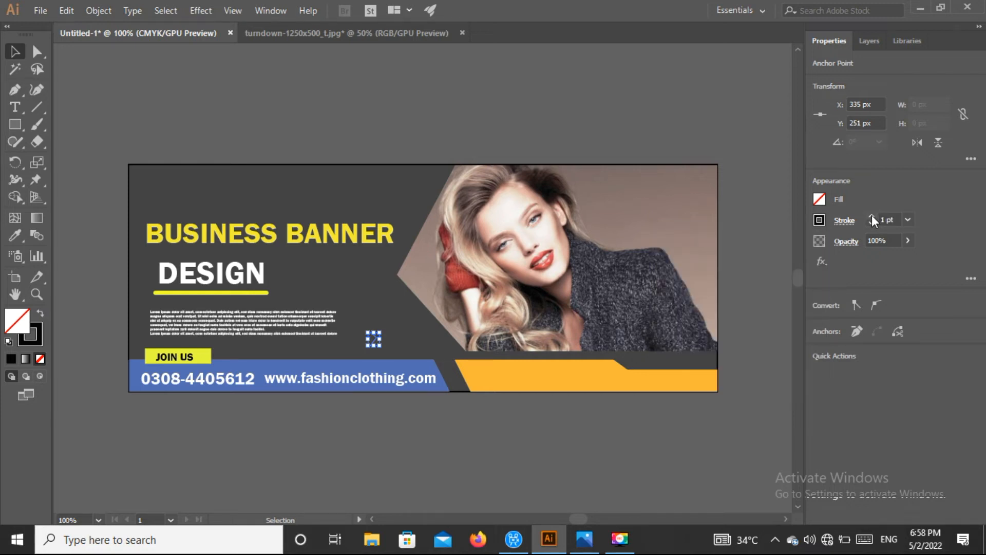
click(820, 223)
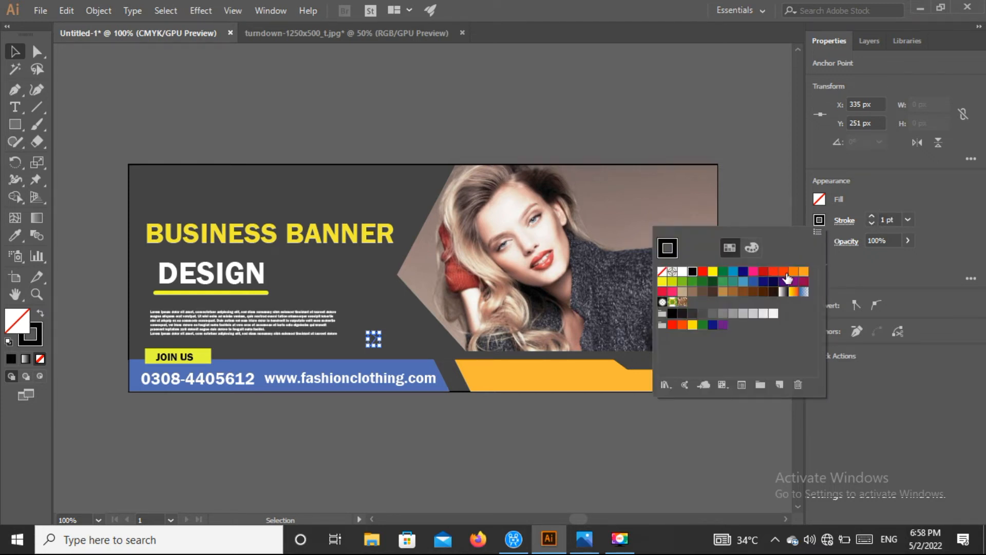
click(793, 272)
click(804, 272)
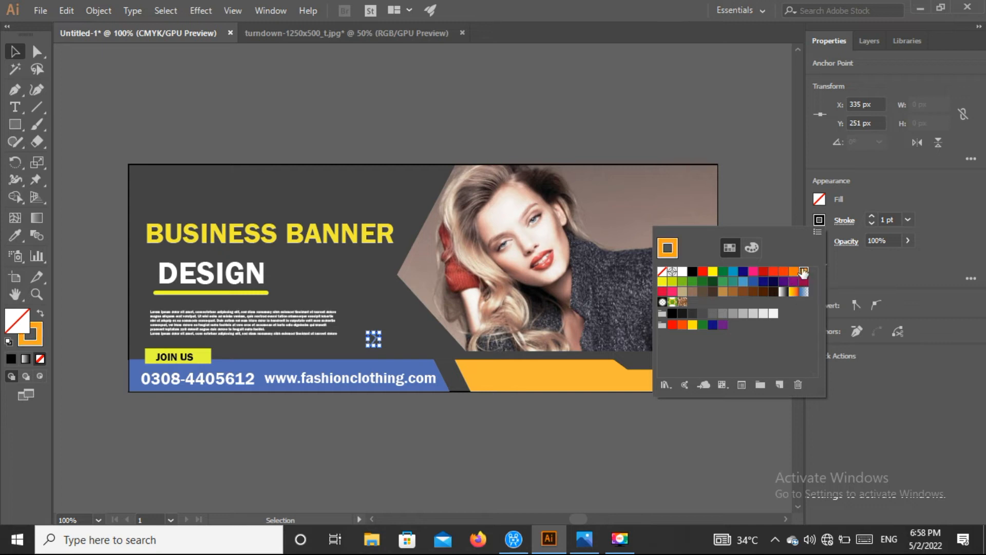
Step: Set the chevron's stroke weight to 2 pt and deselect it
click(871, 217)
click(871, 215)
click(871, 215)
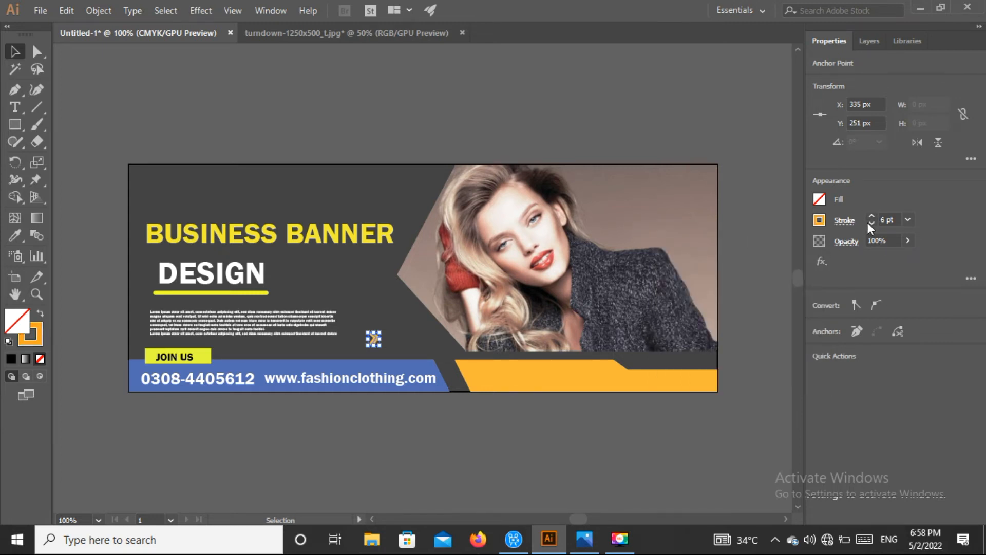
click(560, 156)
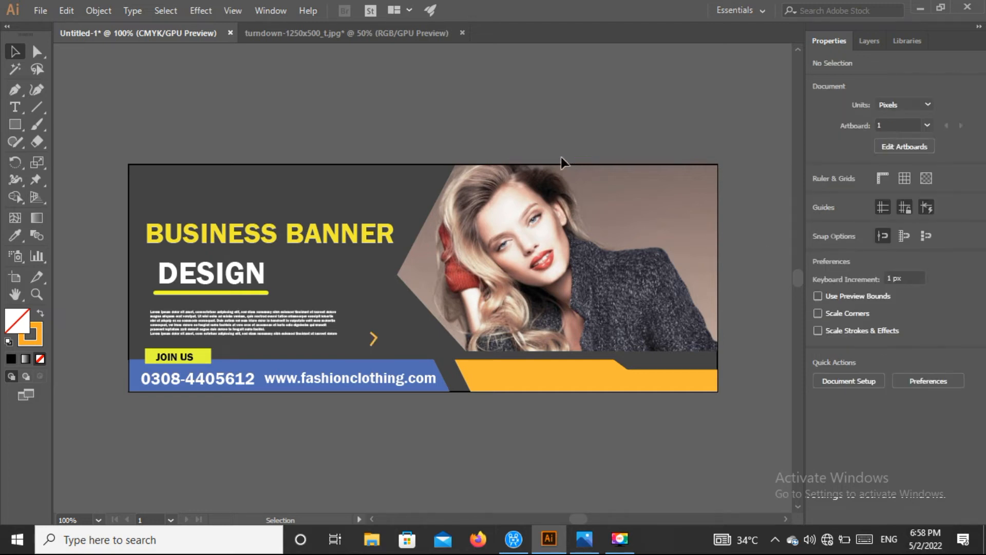
Step: Duplicate the orange chevron sideways to form an evenly spaced row of four chevrons
click(376, 338)
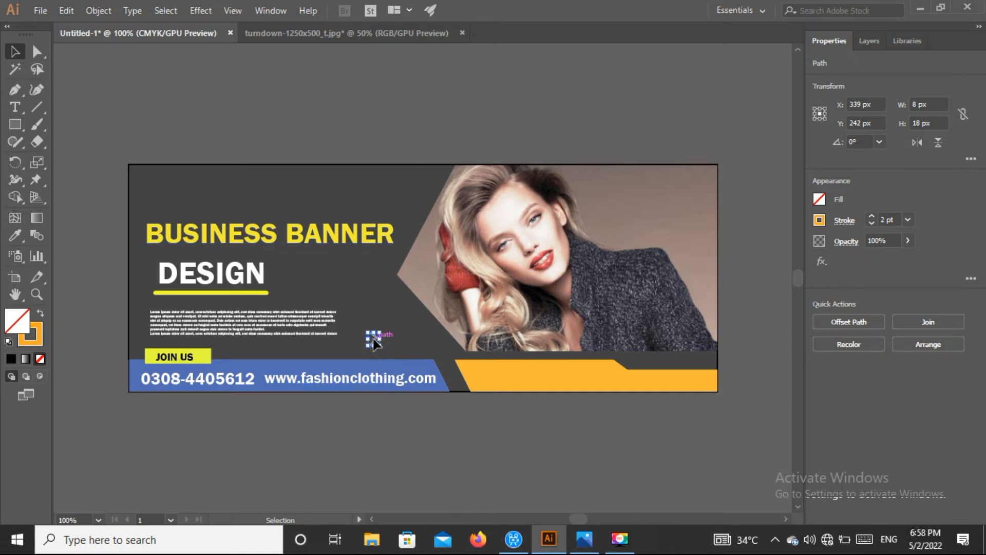
drag(373, 342, 388, 341)
click(385, 303)
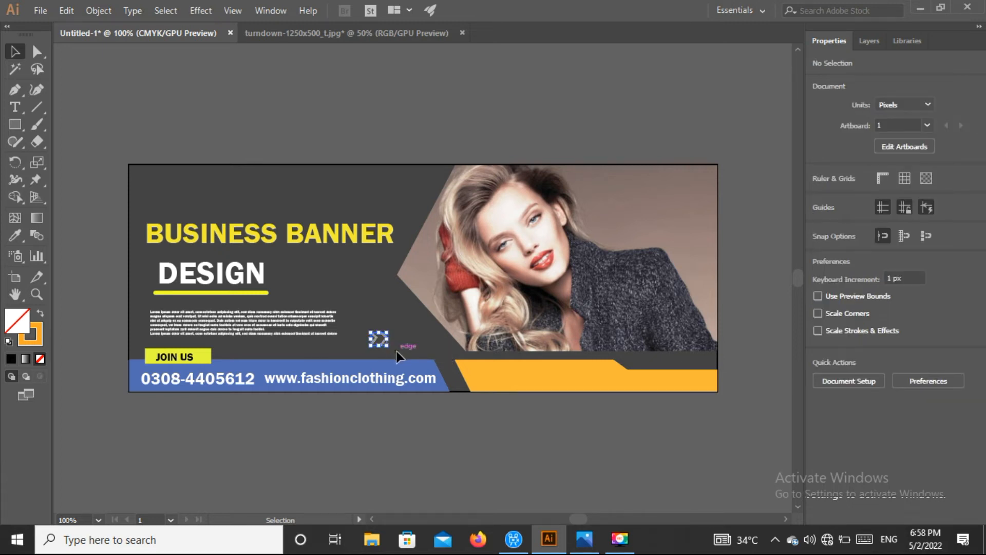
click(379, 341)
drag(379, 339, 399, 343)
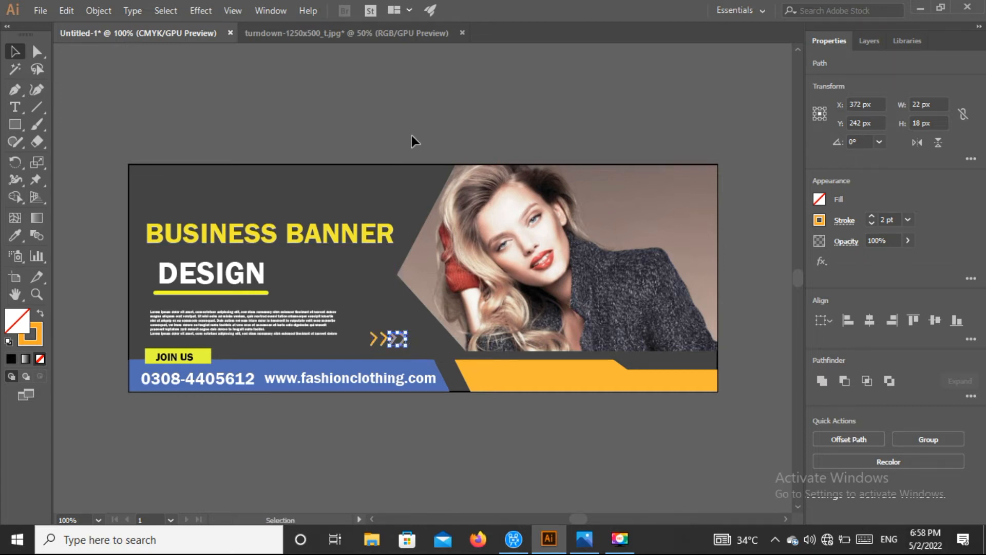
click(400, 195)
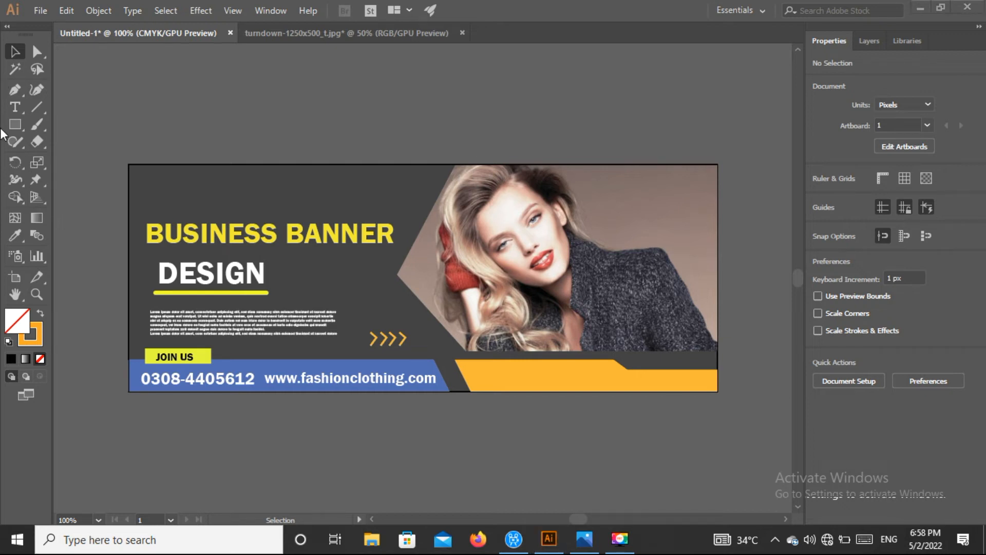
Step: Draw a 19 × 19 px square near the banner's upper-left corner, above the headline
drag(19, 124, 48, 127)
drag(141, 179, 155, 193)
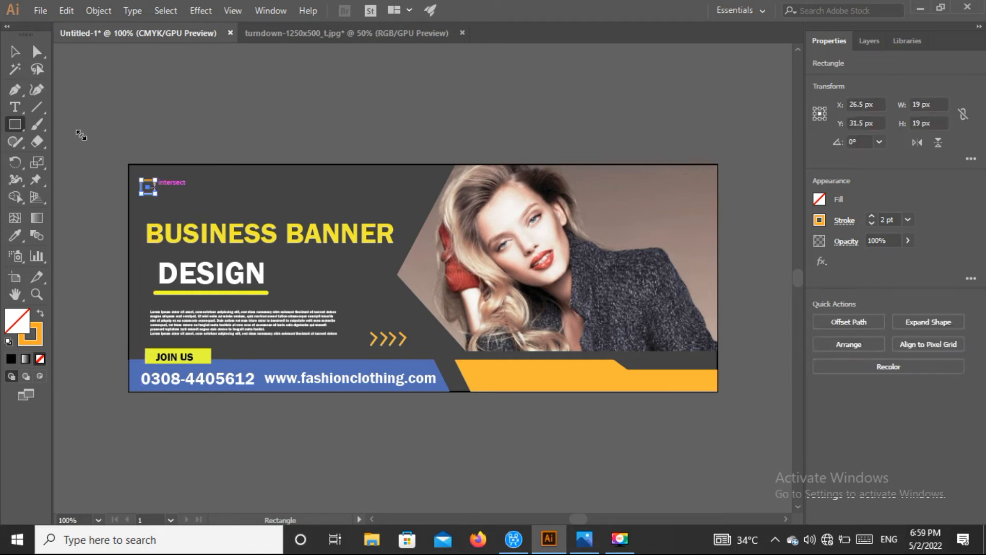
click(15, 51)
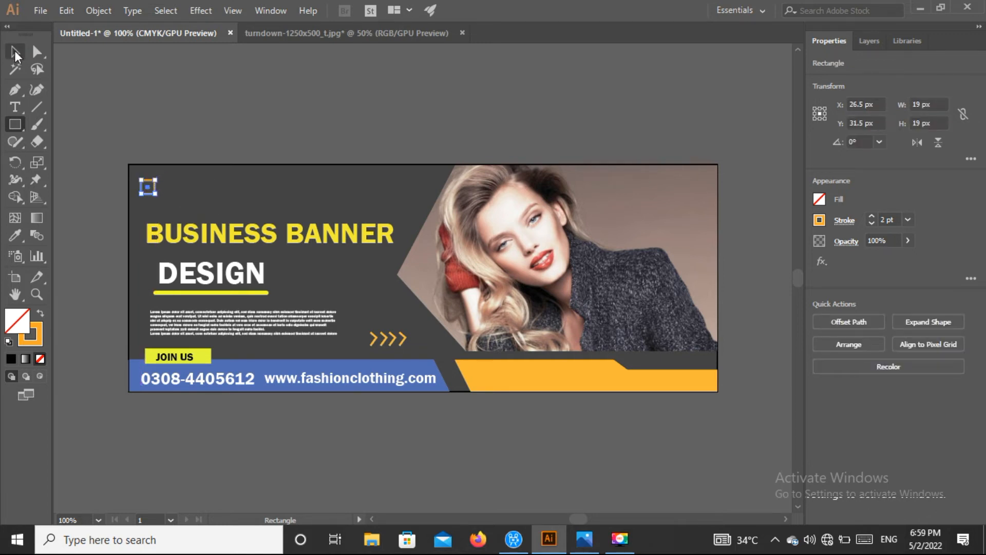
Step: Fill the small square with light orange and deselect it
click(820, 200)
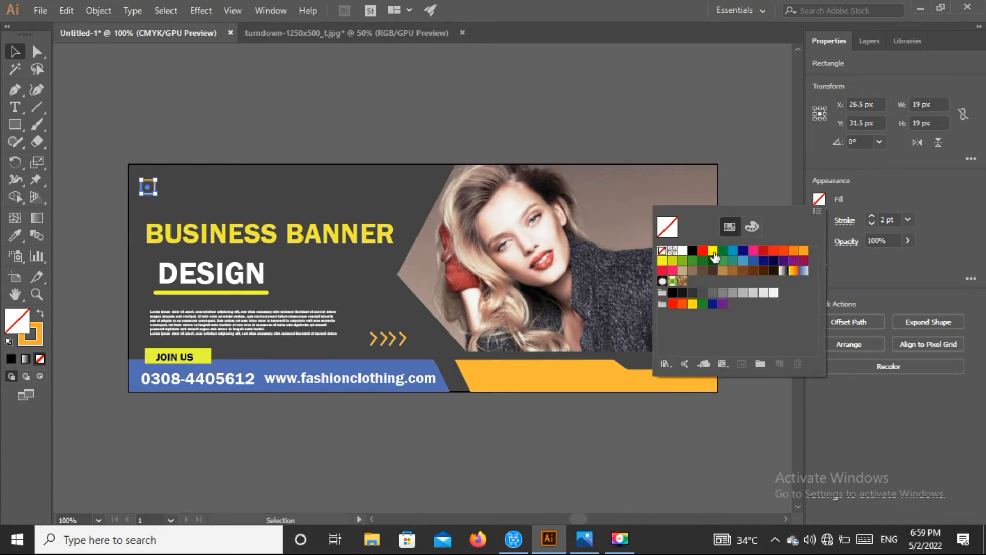
click(804, 251)
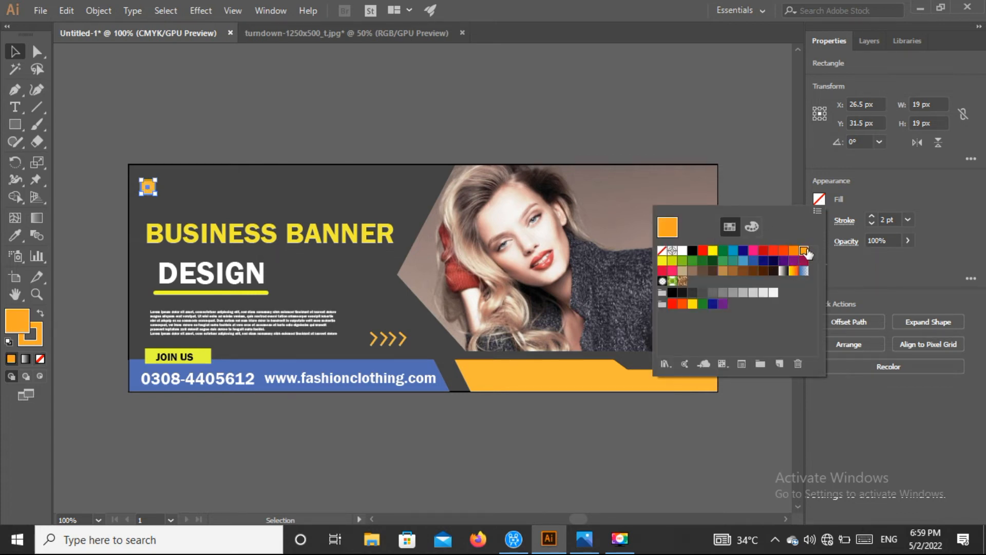
click(218, 97)
click(218, 97)
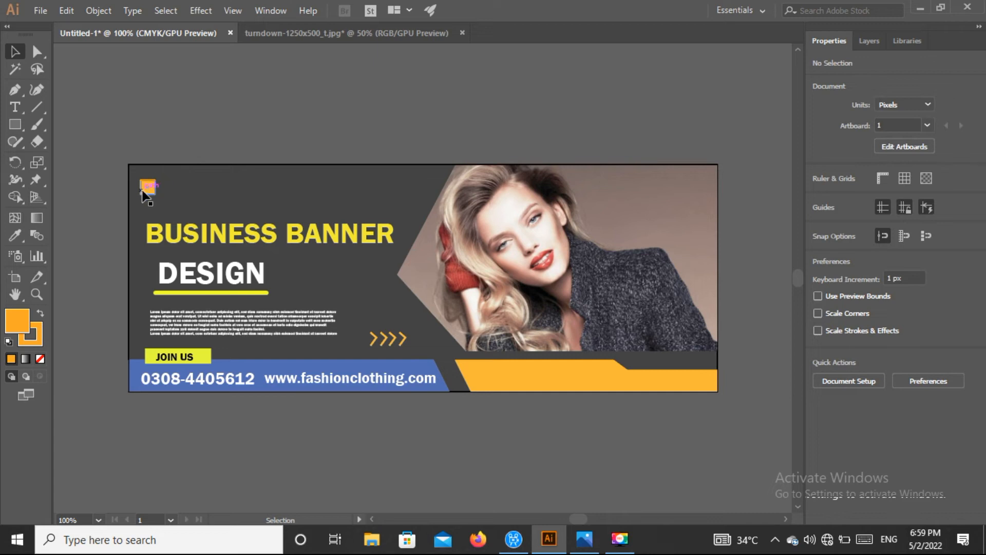
Step: Duplicate the orange square diagonally down to the right, overlapping the original, and fill the copy white
drag(146, 191, 158, 198)
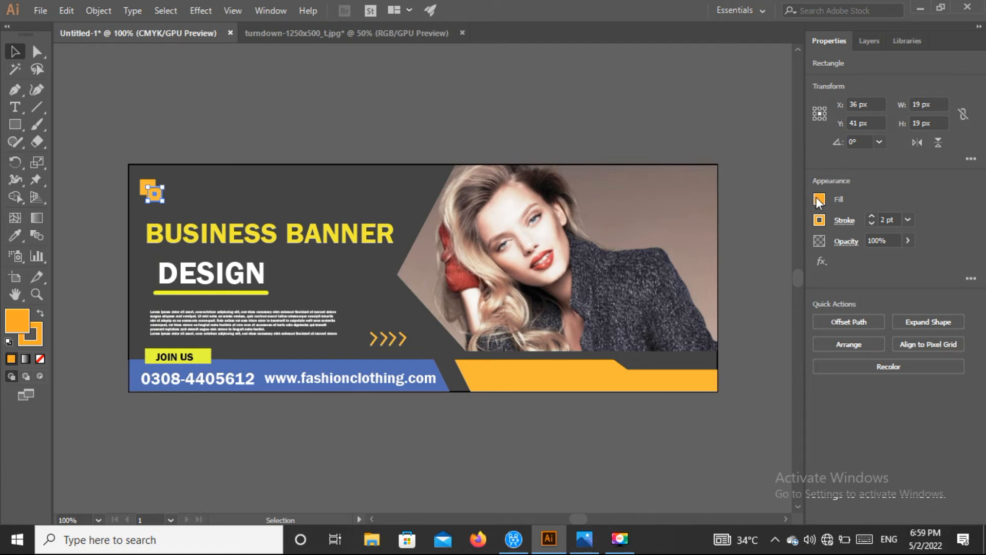
click(820, 200)
click(681, 251)
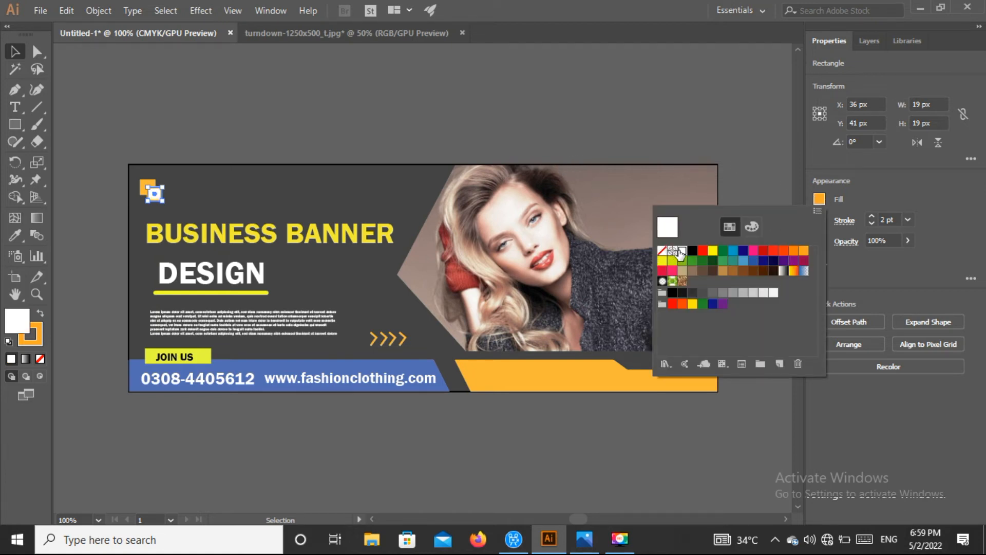
click(202, 108)
click(202, 108)
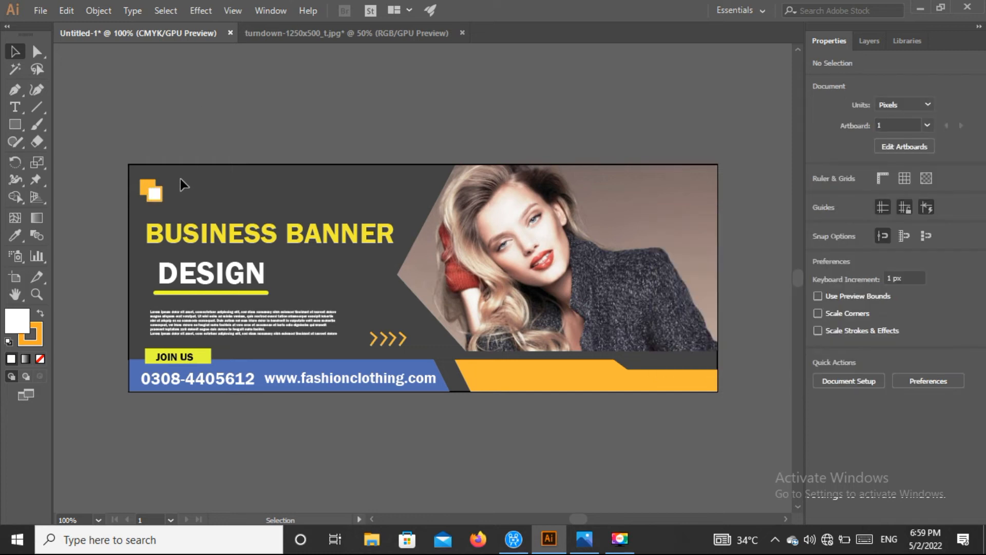
Step: Give the white logo square a white stroke and shift both overlapping squares slightly in from the banner's corner
click(154, 193)
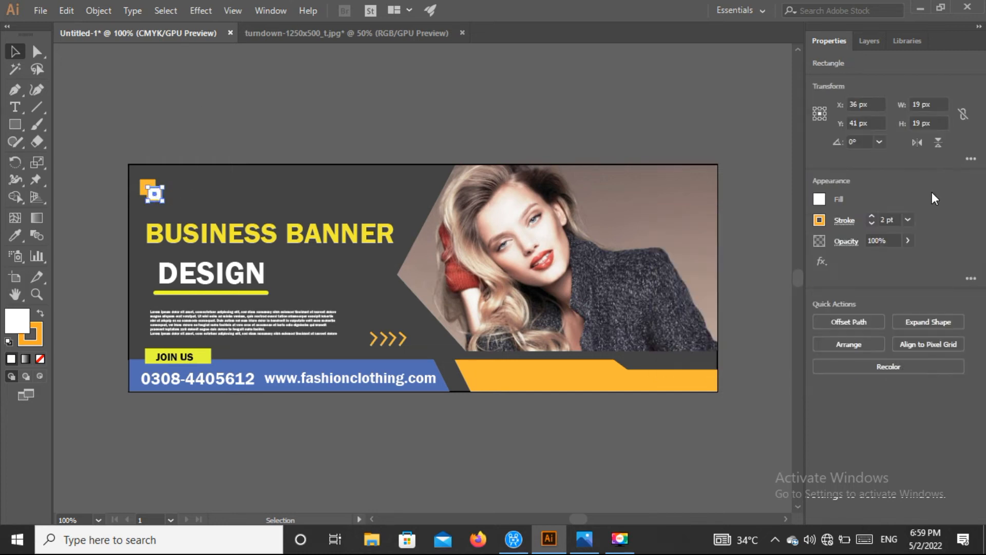
click(819, 221)
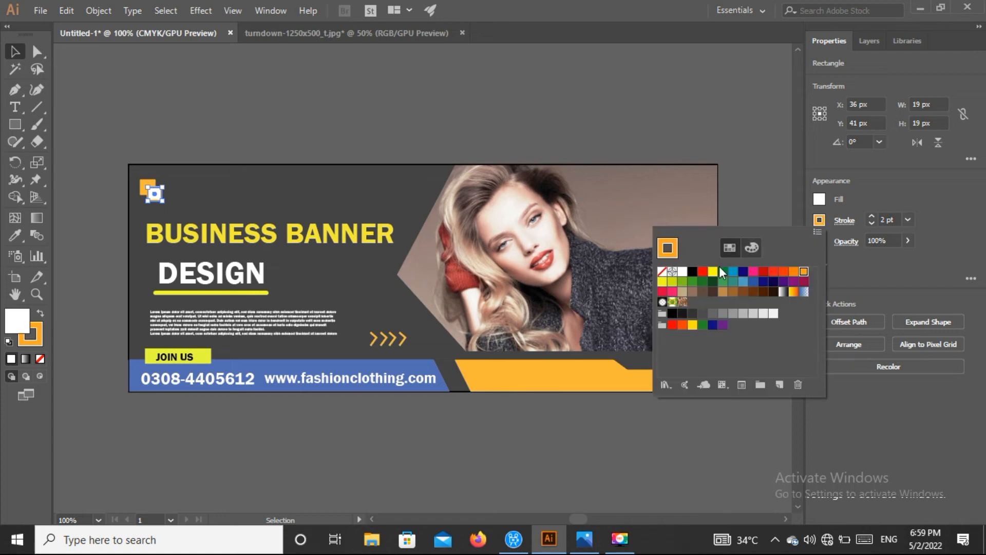
click(681, 273)
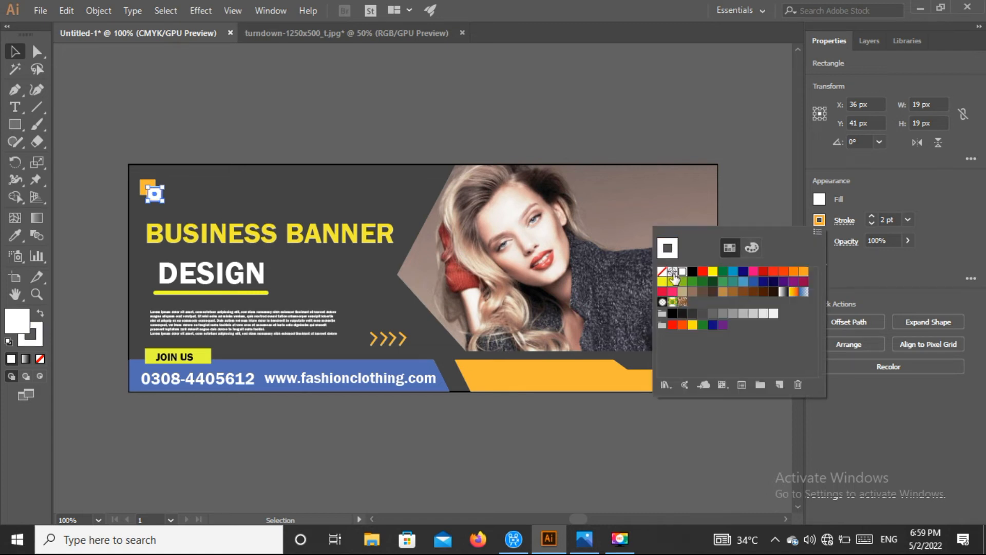
click(244, 117)
drag(186, 213, 151, 190)
key(Left)
Step: Add the text "Brand" beside the logo squares and enlarge it to about 15.4 pt
click(18, 108)
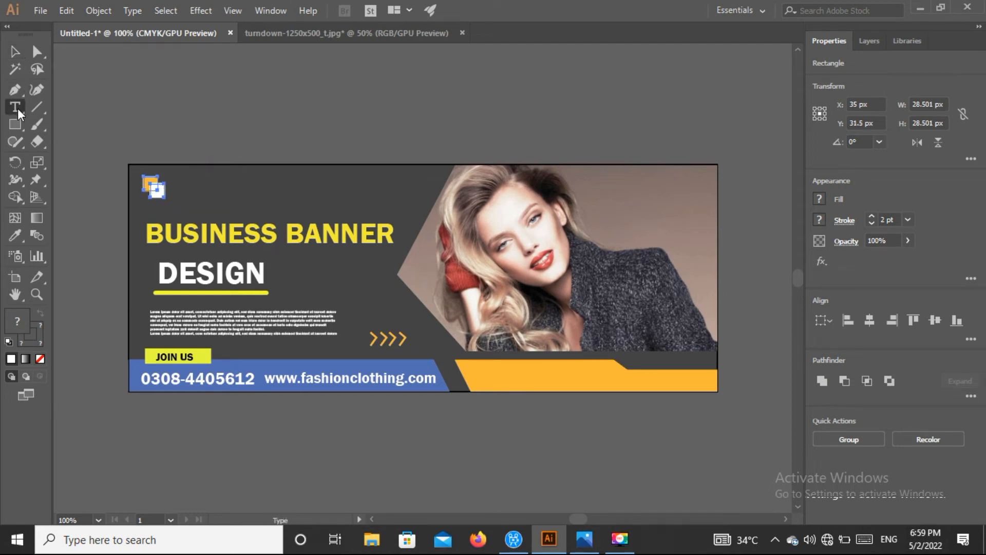
click(177, 182)
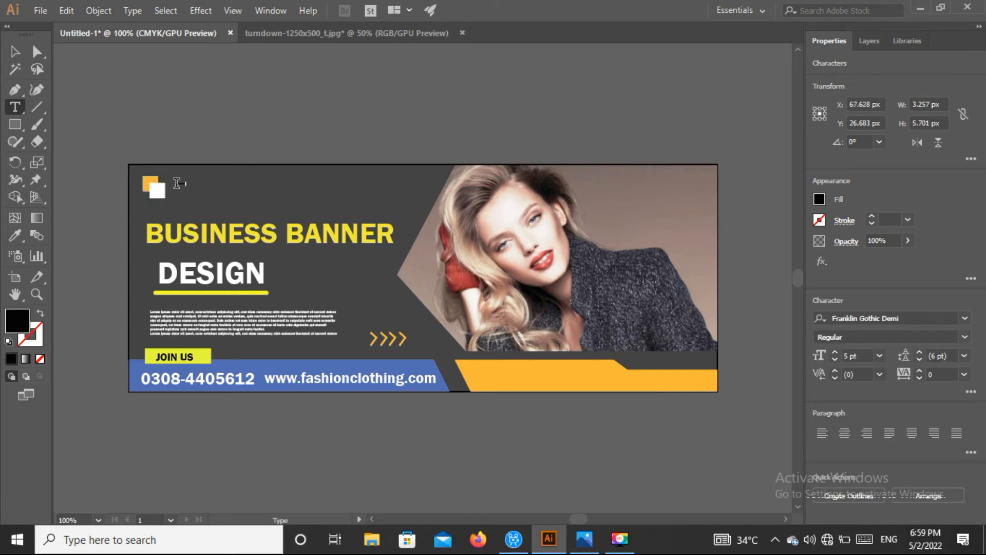
click(15, 51)
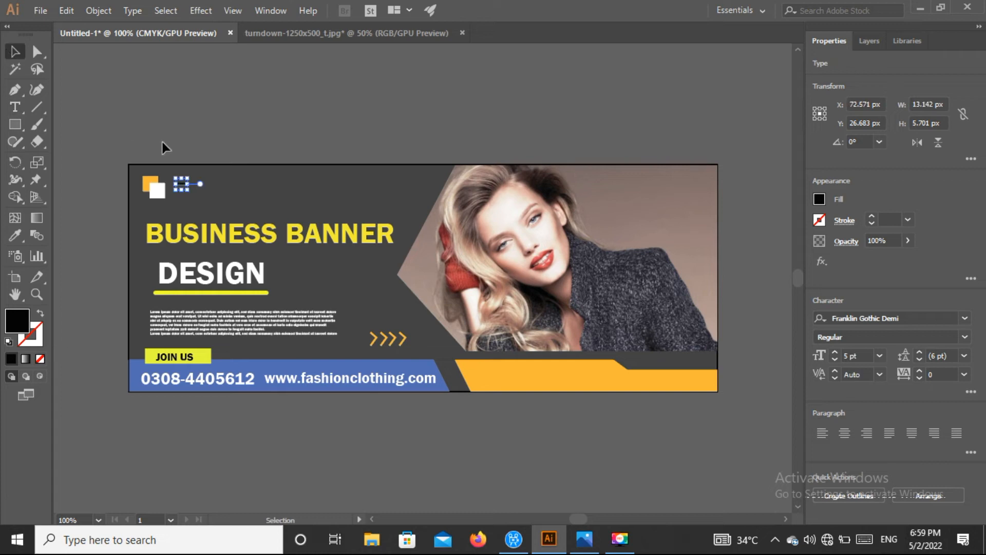
drag(191, 191, 210, 204)
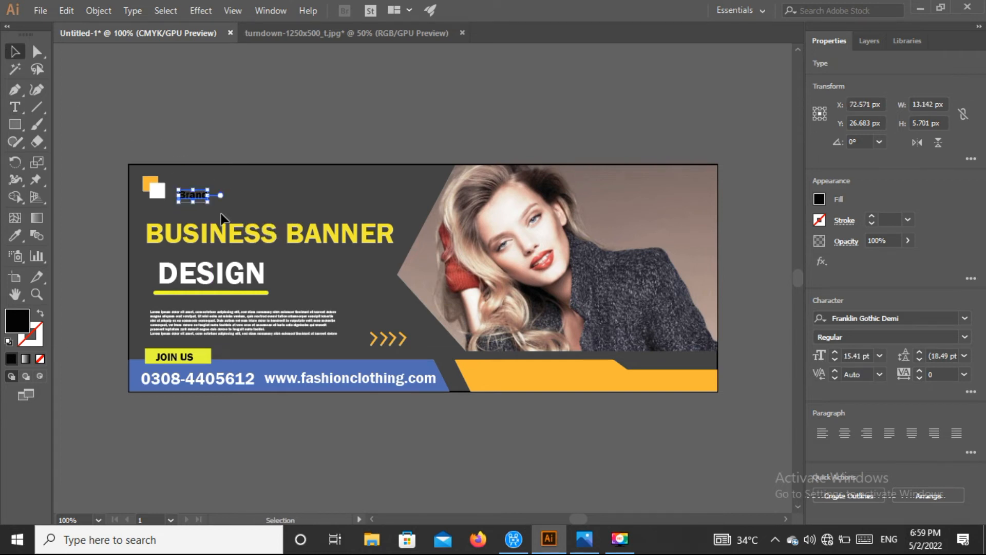
Step: Nudge the "Brand" text up and slightly closer to the logo squares
key(Up)
key(Up)
key(Up)
key(Up)
key(Up)
key(Up)
key(Up)
key(Up)
key(Up)
key(Left)
key(Left)
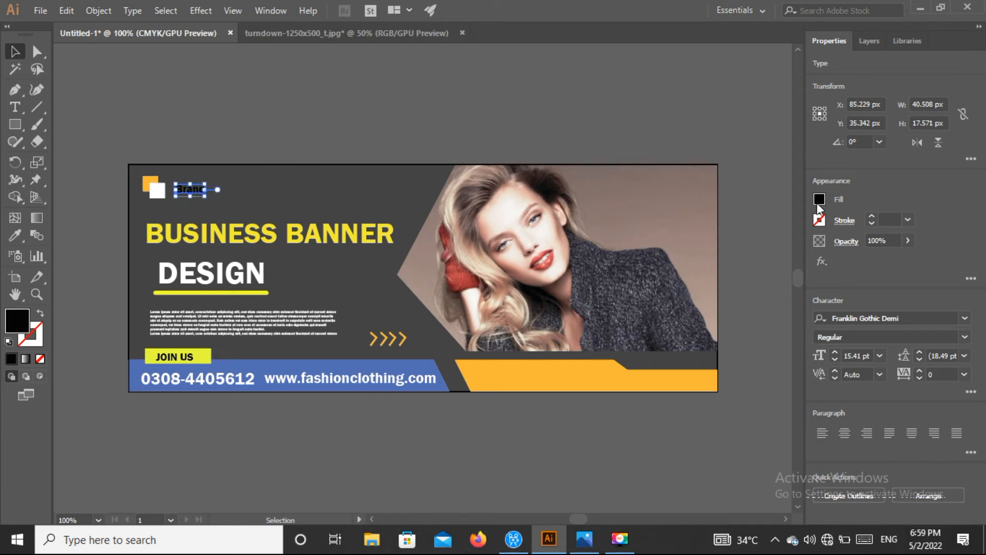
Step: Fill the "Brand" text with white and deselect it
click(820, 199)
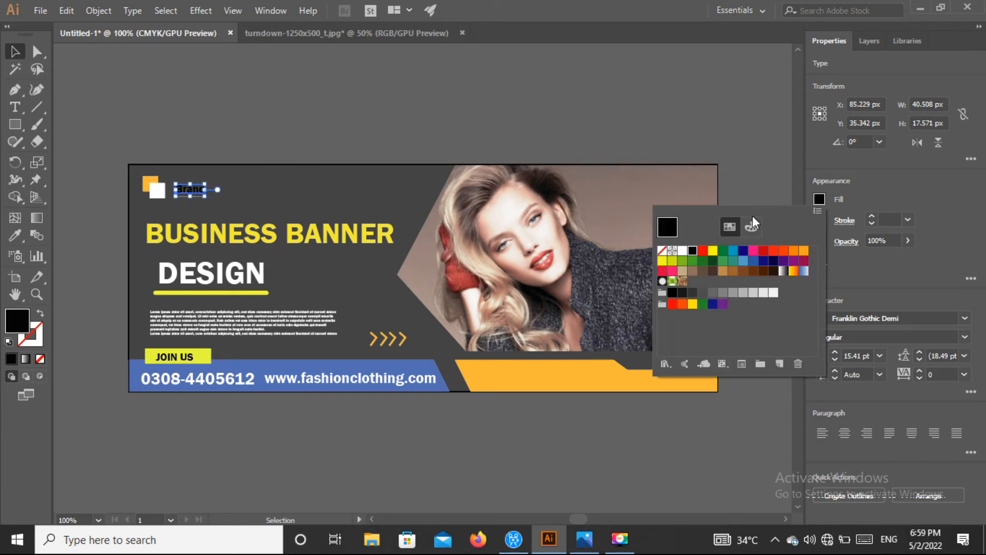
click(683, 250)
click(347, 122)
click(347, 121)
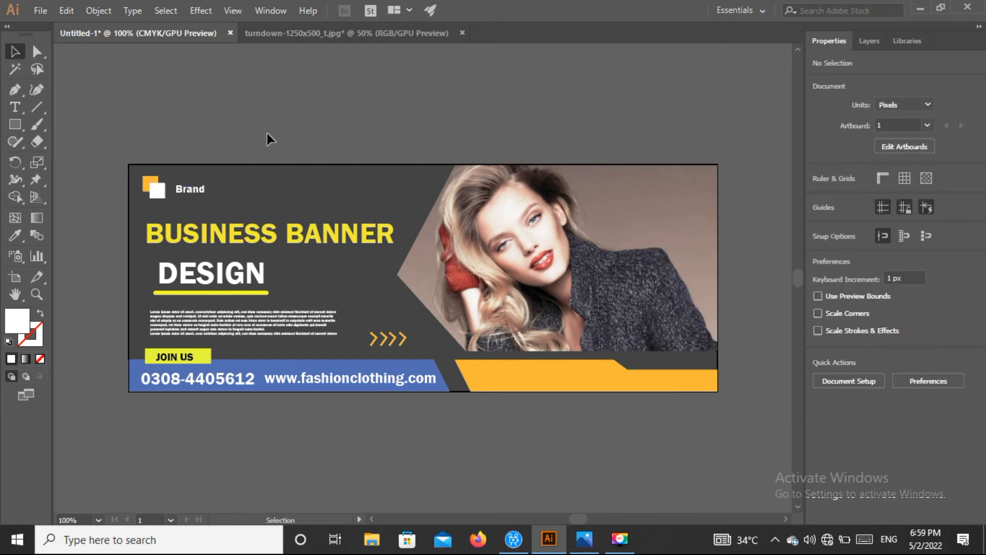
Step: Enlarge the "Brand" text slightly and reposition it level with the logo squares
click(192, 191)
mouse_move(206, 195)
mouse_down()
mouse_move(225, 204)
mouse_move(217, 200)
mouse_up()
key(Up)
key(Up)
key(Up)
key(Up)
key(Left)
key(Left)
key(Left)
click(279, 86)
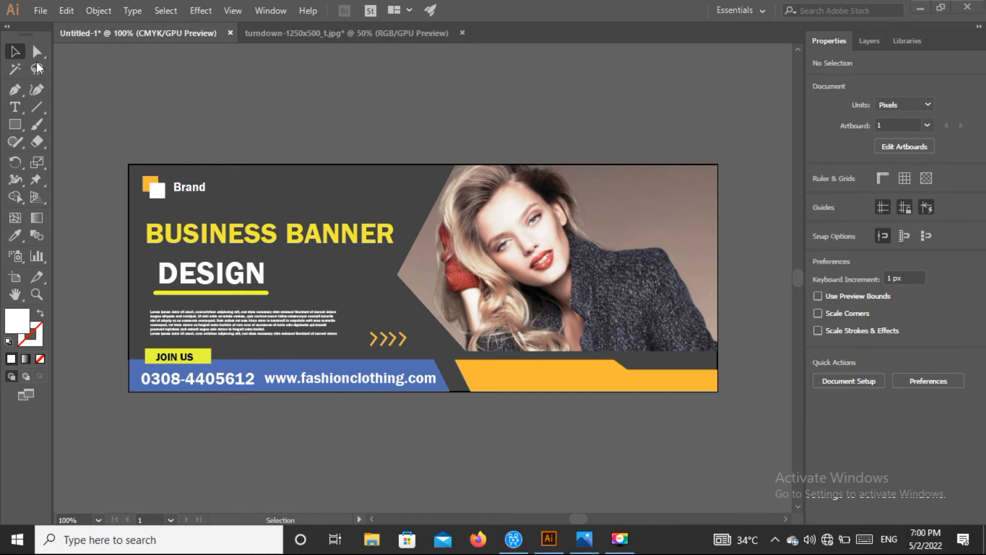
Step: Add the text "GET 75 % DISCOUNT" on the orange shape and scale it up proportionally
click(14, 106)
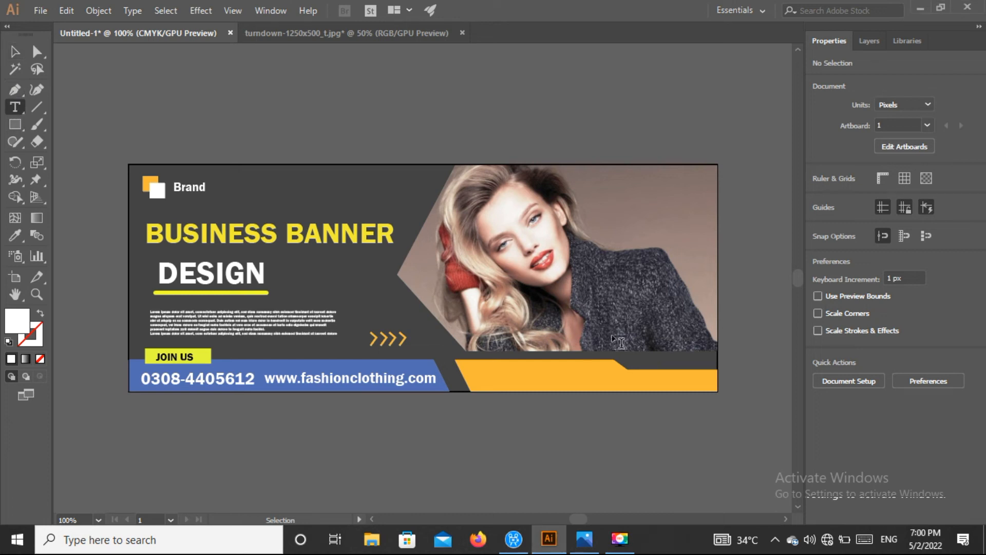
click(482, 368)
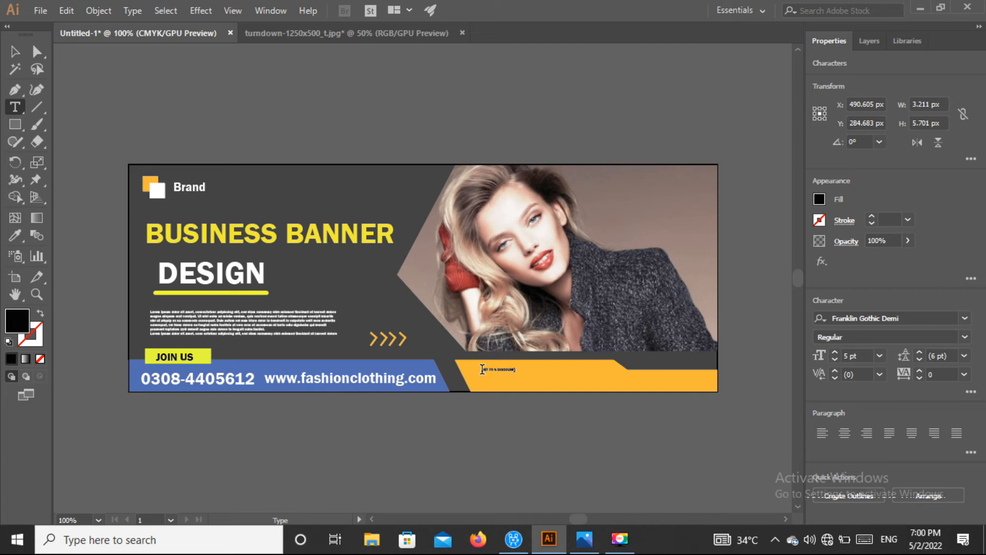
key(BackSpace)
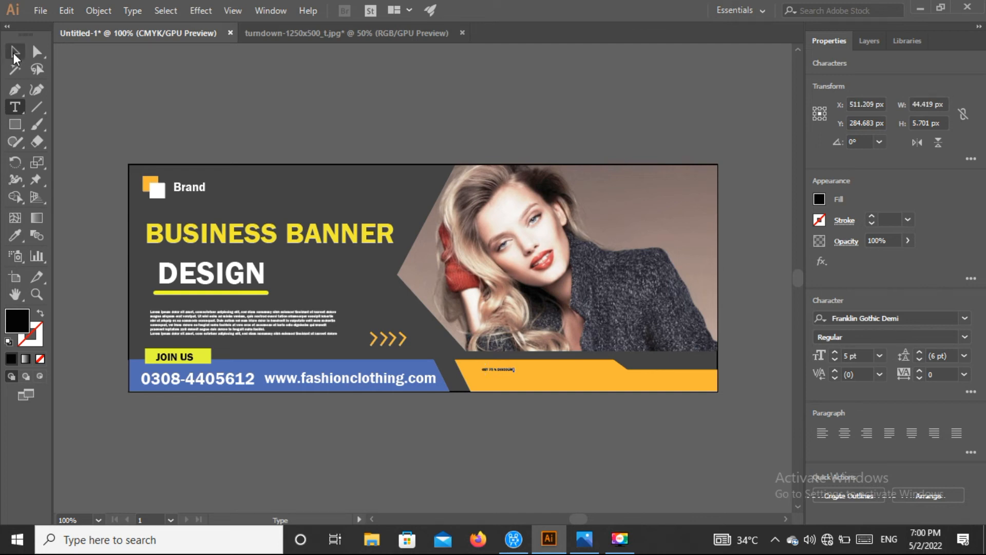
click(15, 52)
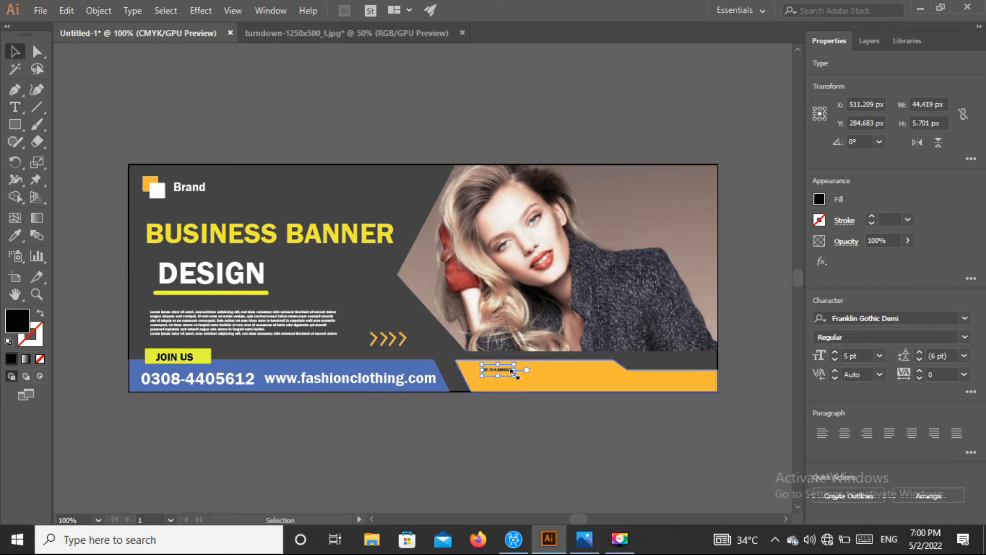
drag(513, 374, 724, 430)
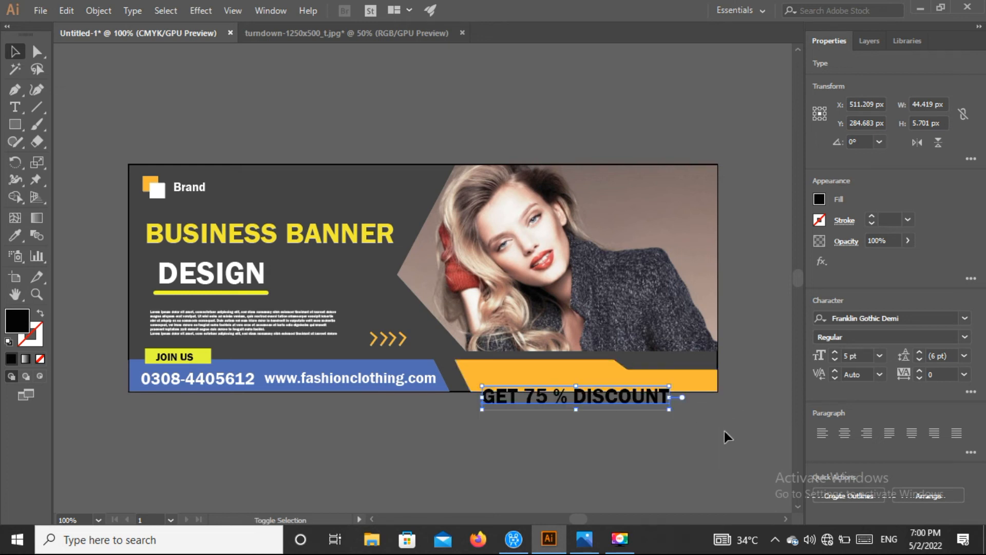
Step: Shrink the discount text to about 23.2 pt and position it inside the left part of the orange shape
drag(610, 403, 593, 385)
drag(466, 368, 483, 370)
drag(579, 380, 568, 380)
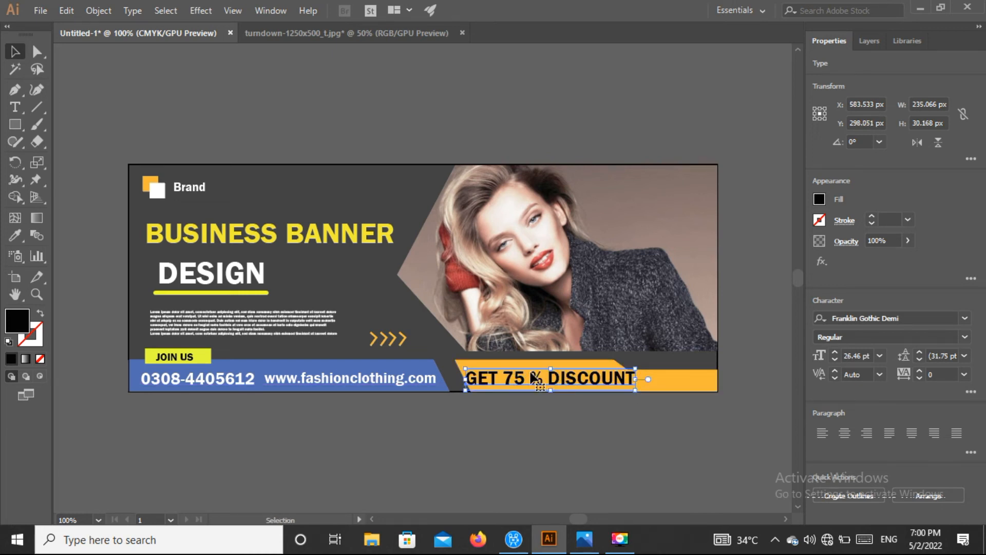
drag(463, 368, 519, 378)
drag(460, 363, 477, 368)
drag(534, 378, 529, 379)
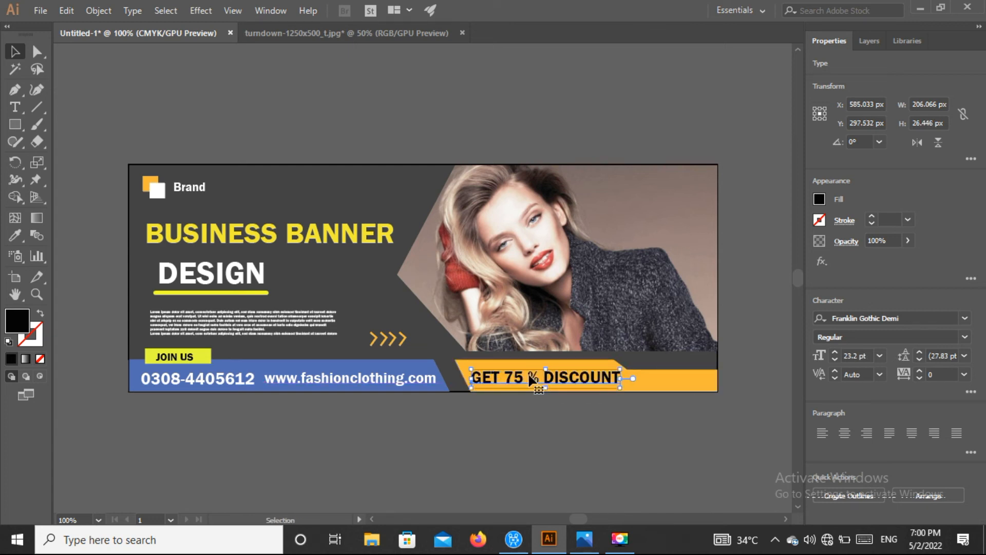
Step: Try white, red and yellow fills on the discount text and return it to black
click(820, 197)
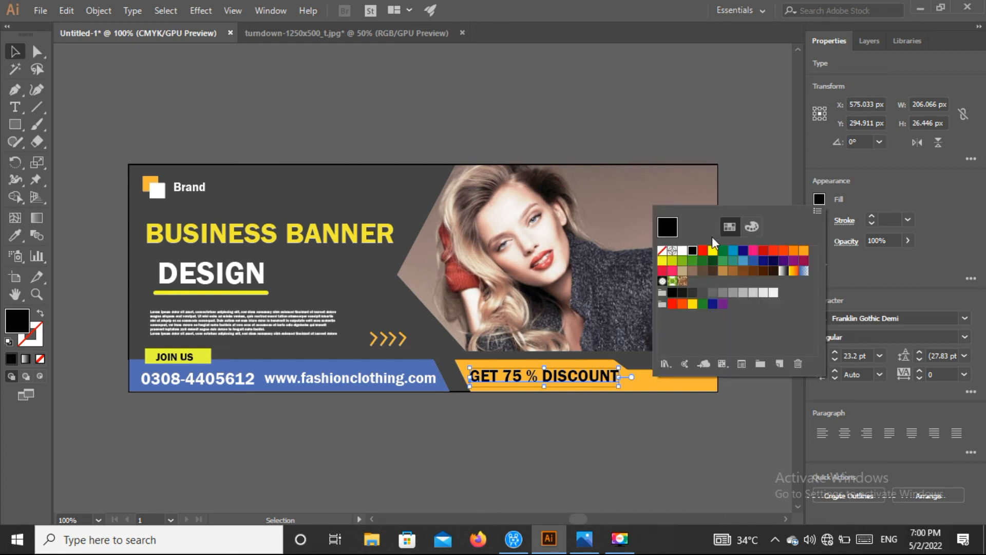
click(682, 250)
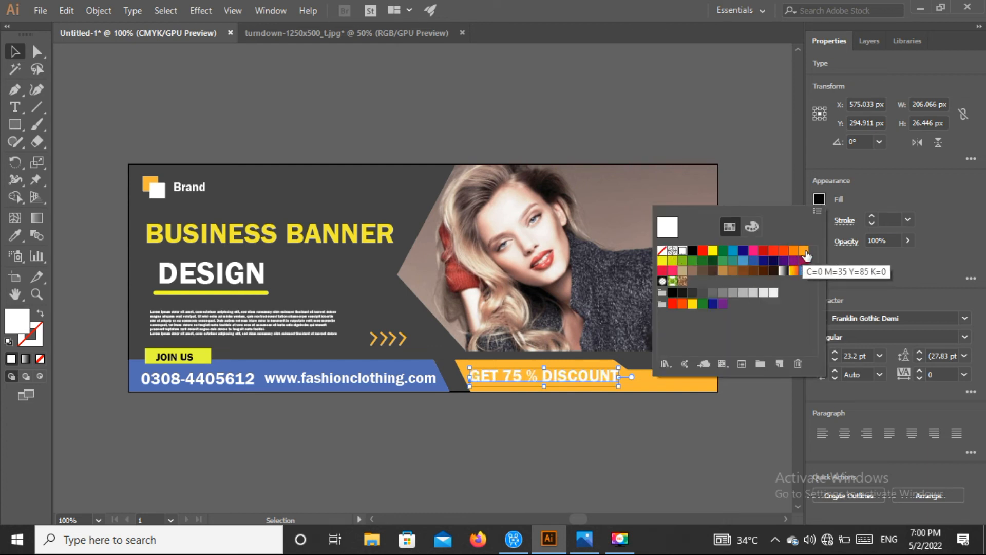
click(763, 252)
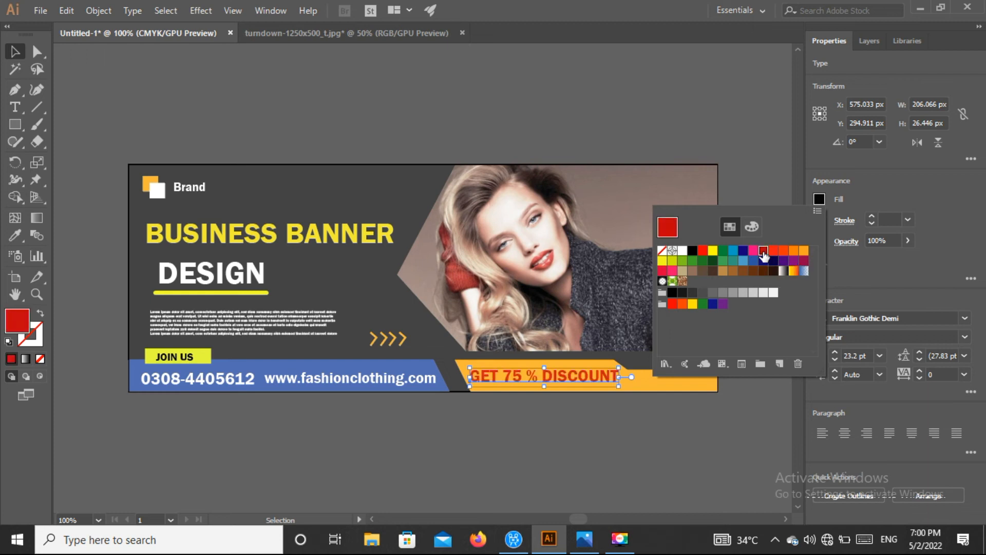
click(692, 303)
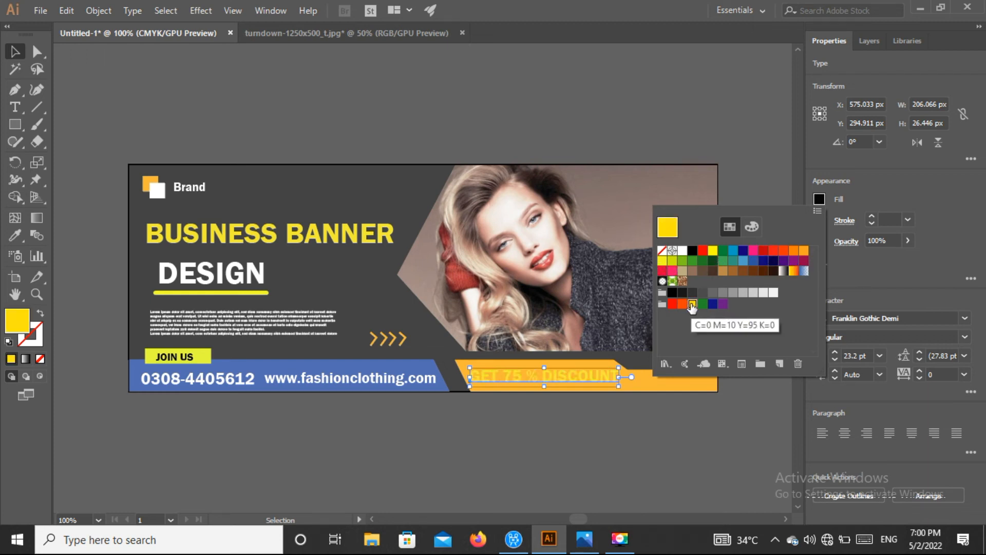
click(692, 251)
click(461, 135)
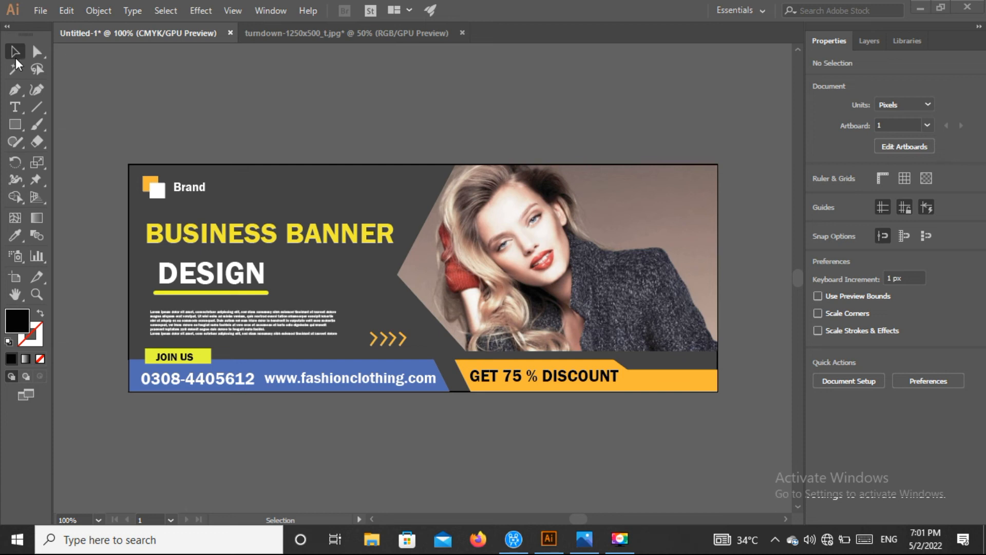
Step: Draw an open V-shaped path beside the photo's angled edge through about (434, 0), (353, 157.5) and (460, 271) px
click(18, 92)
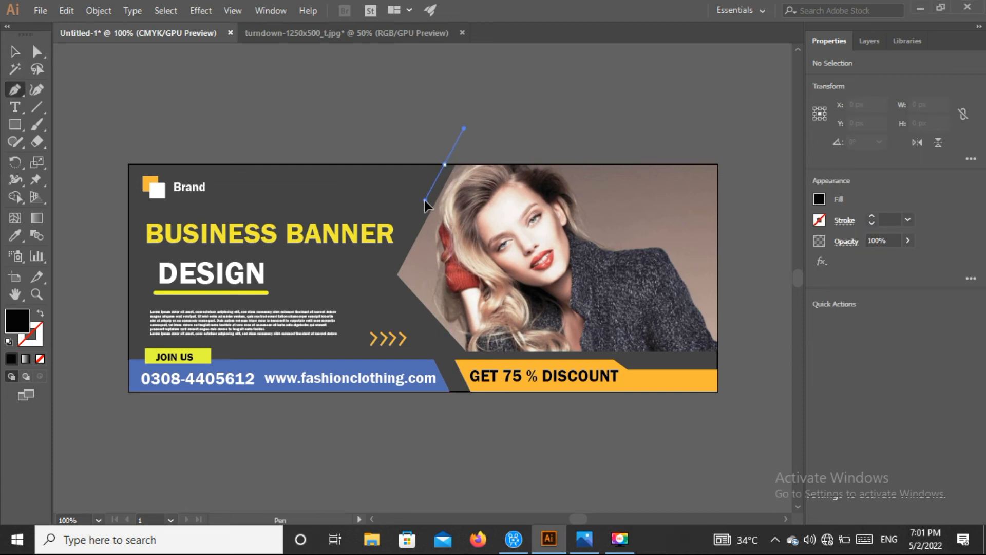
drag(425, 200, 425, 200)
key(ctrl+z)
click(440, 165)
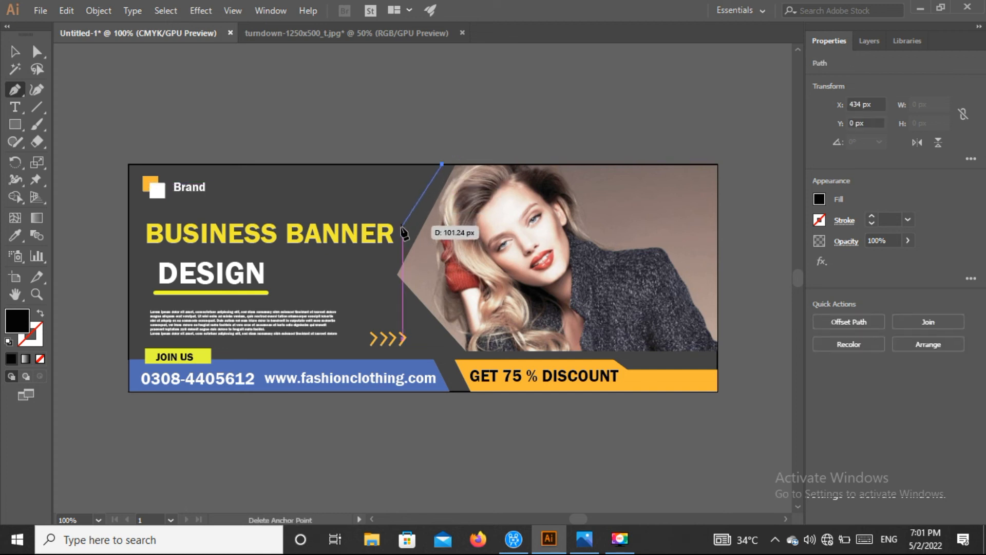
click(384, 277)
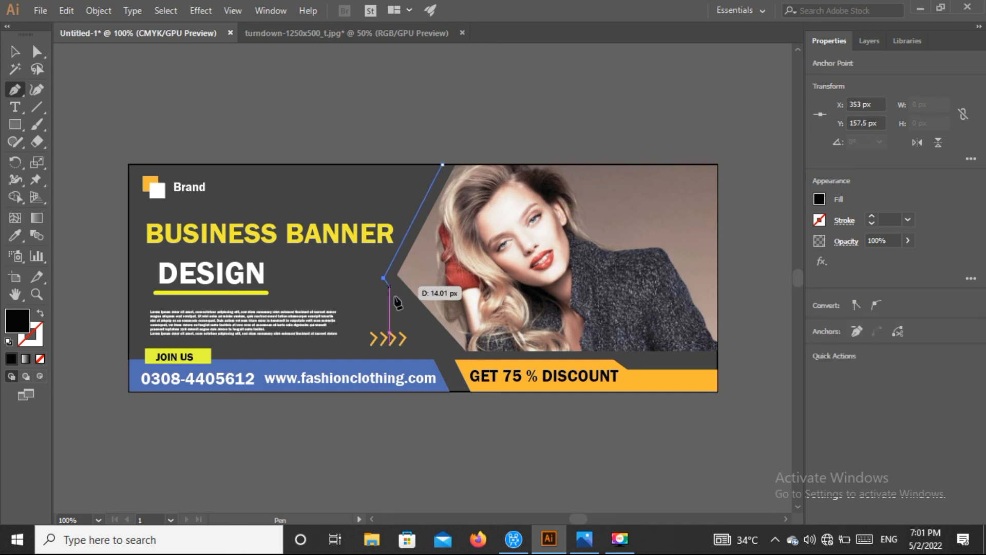
click(459, 359)
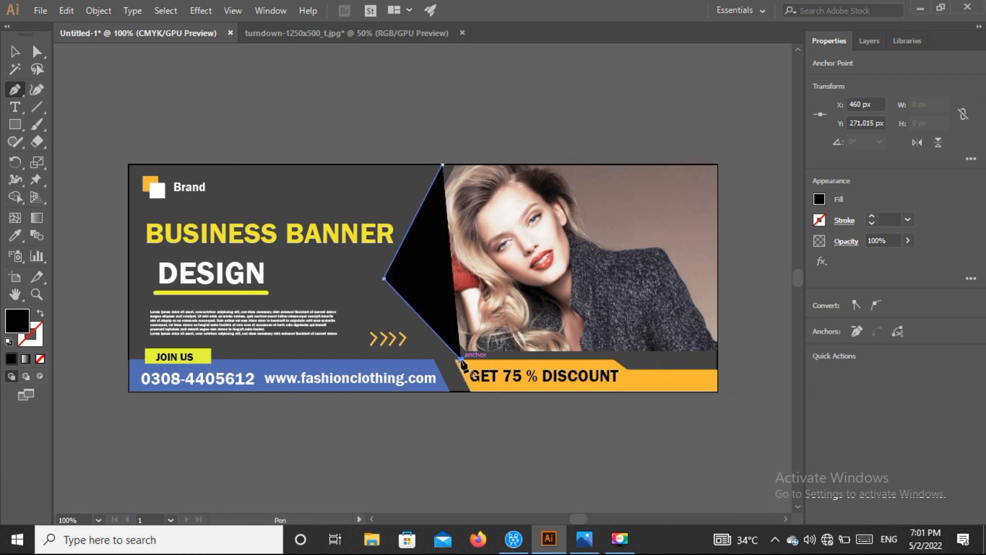
Step: Remove the V-shaped path's fill and set its stroke weight to 8 pt
click(16, 52)
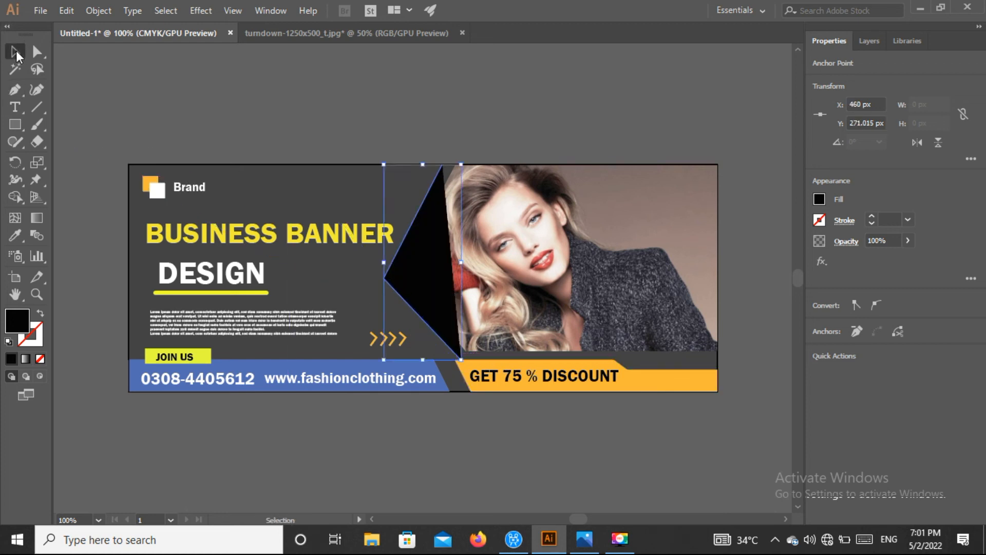
click(821, 199)
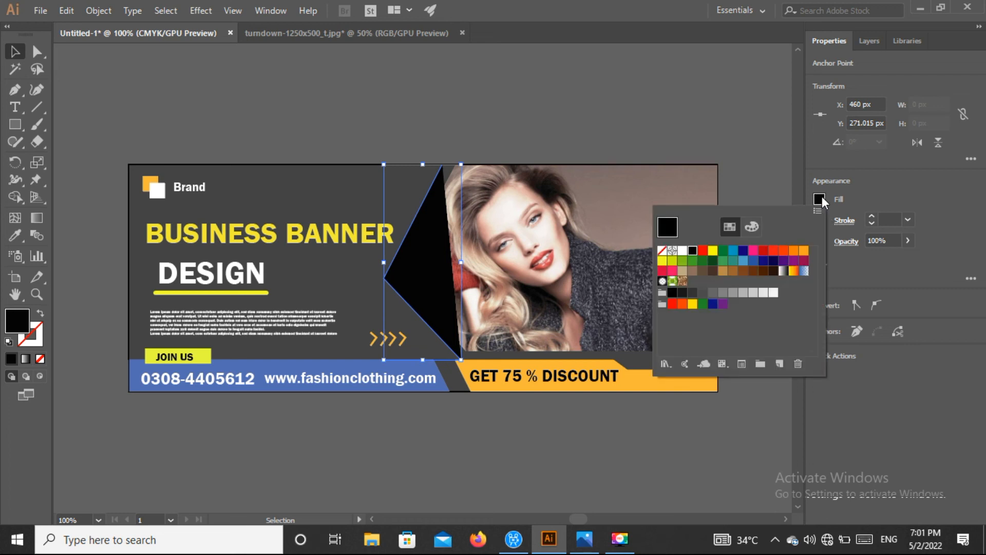
click(662, 251)
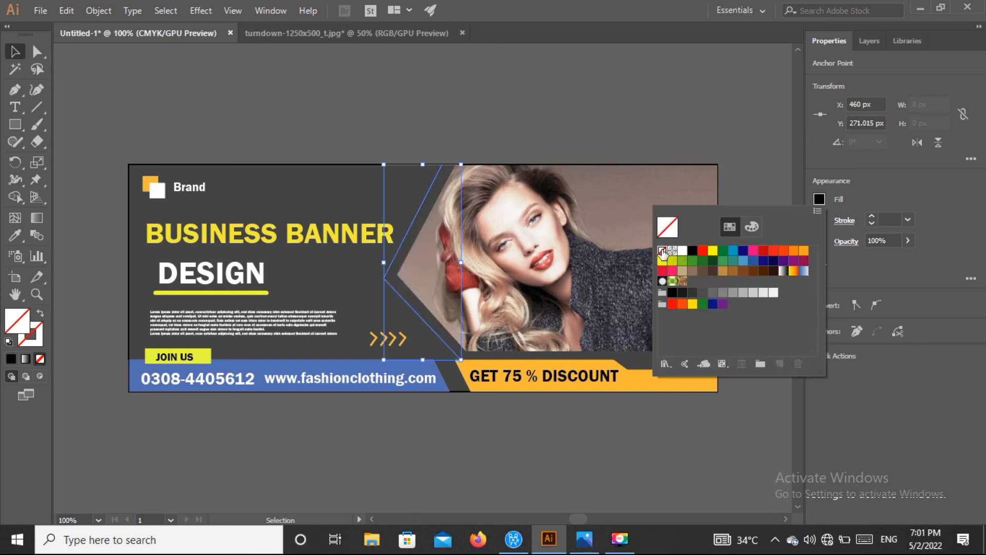
click(872, 216)
click(872, 217)
click(871, 217)
click(872, 217)
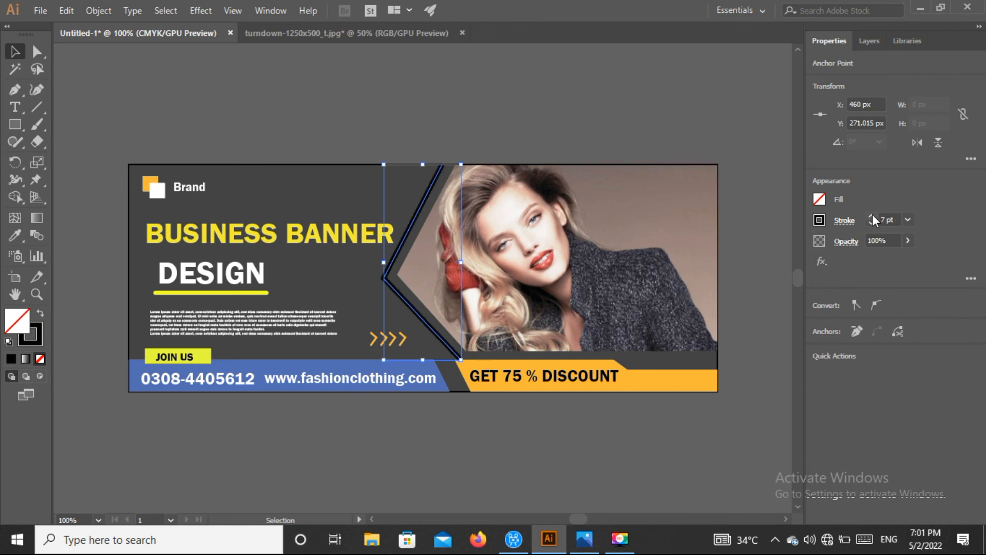
click(872, 216)
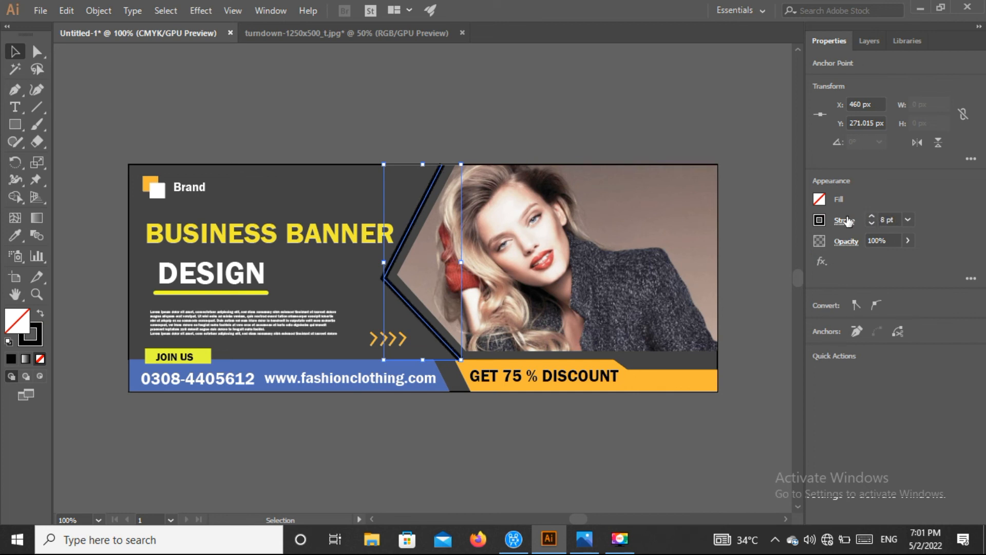
Step: Color the V-shaped path's stroke yellow and give it round caps
click(819, 219)
click(712, 272)
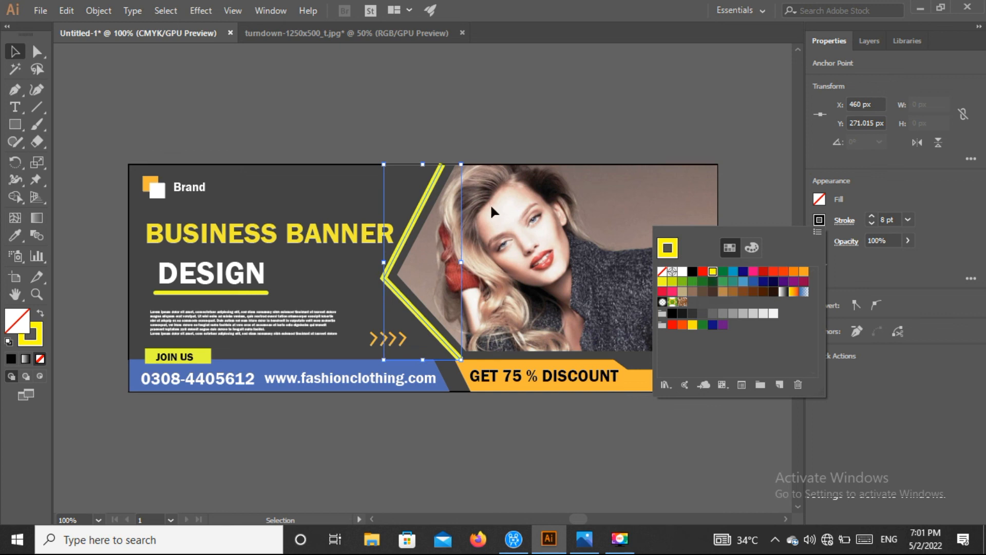
click(851, 223)
click(851, 223)
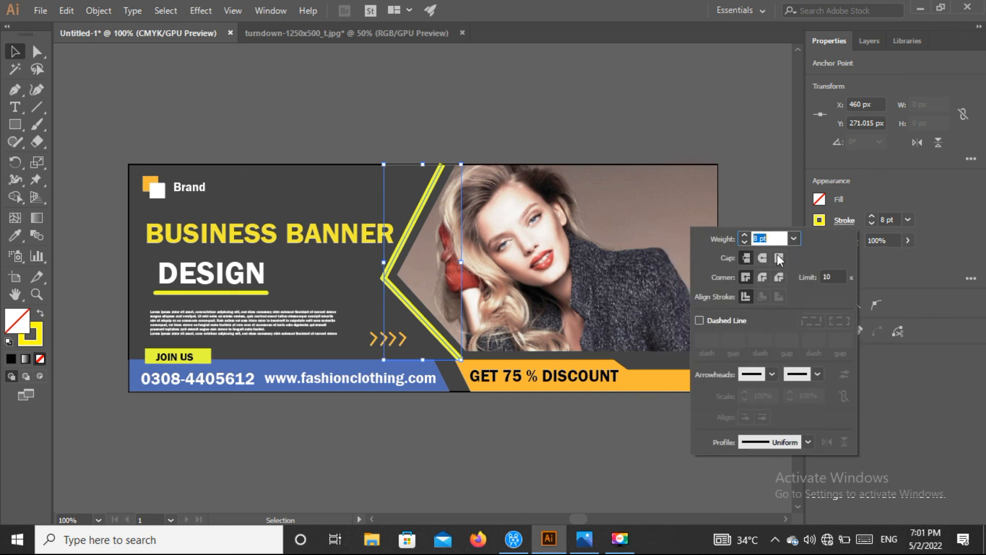
click(759, 260)
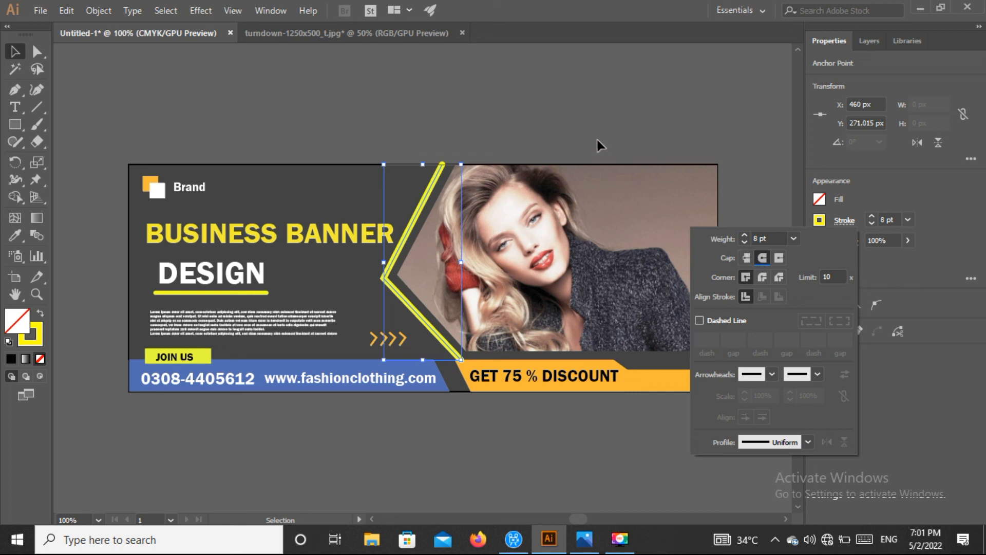
Step: Extend the V-shaped path's lower end to Y 280.015 px and shift the whole path down to Y 144.008 px
key(Escape)
key(Down)
key(Down)
key(Down)
key(Down)
key(Down)
key(Down)
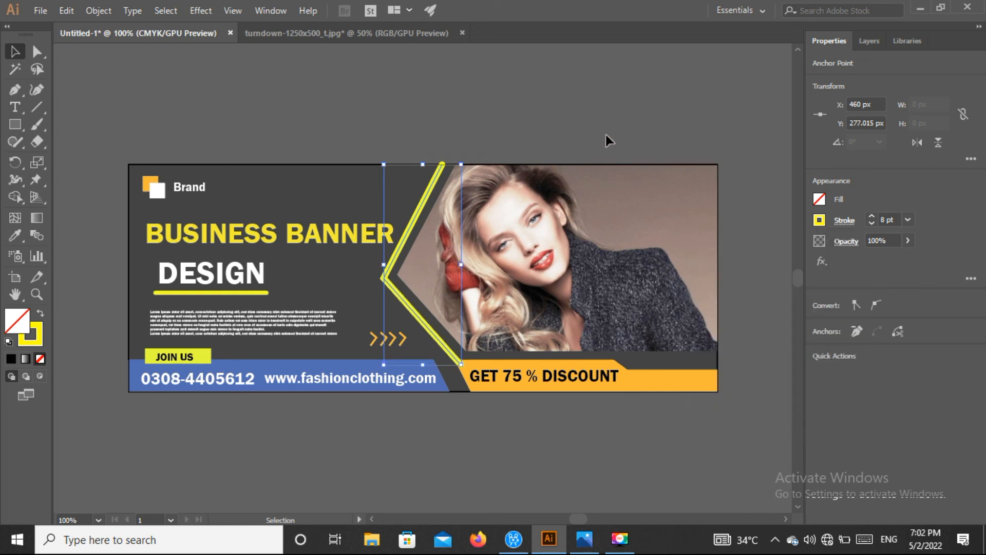
click(550, 97)
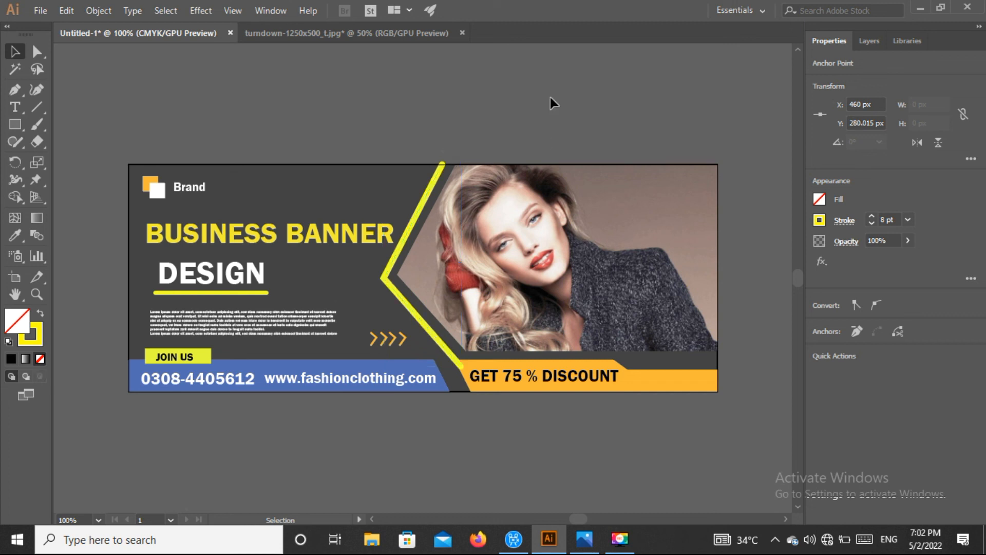
click(424, 203)
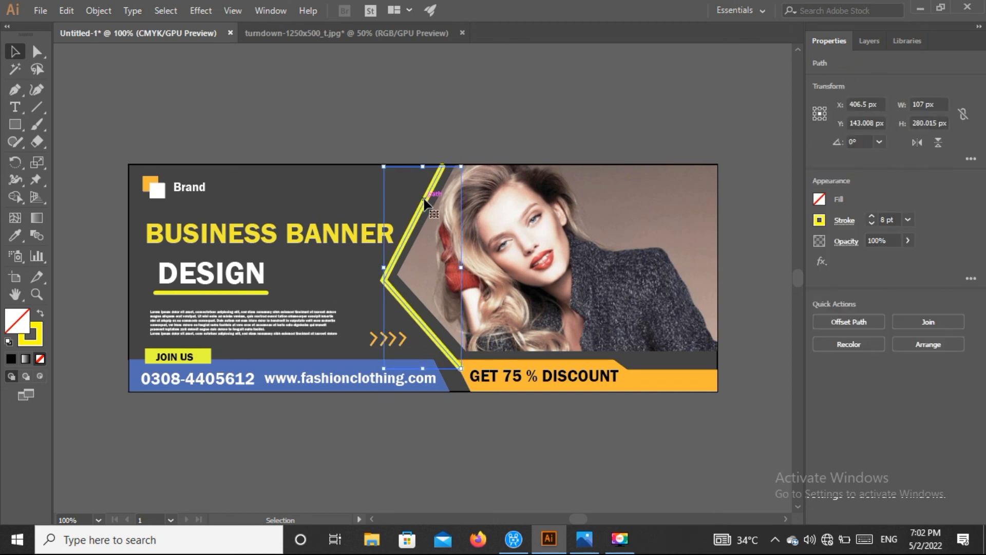
click(559, 119)
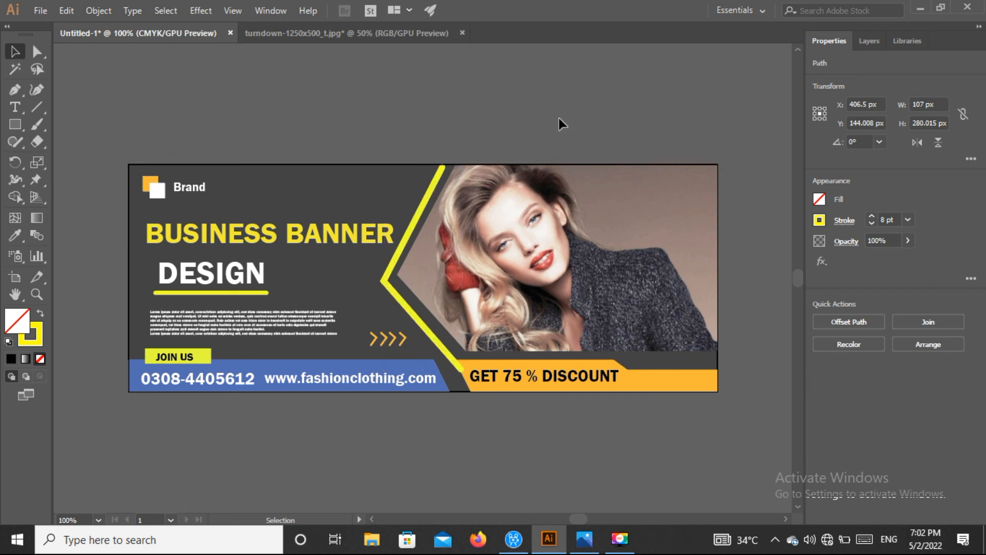
Step: Try bringing the orange discount bar to the front of the artwork and undo the reordering
click(638, 386)
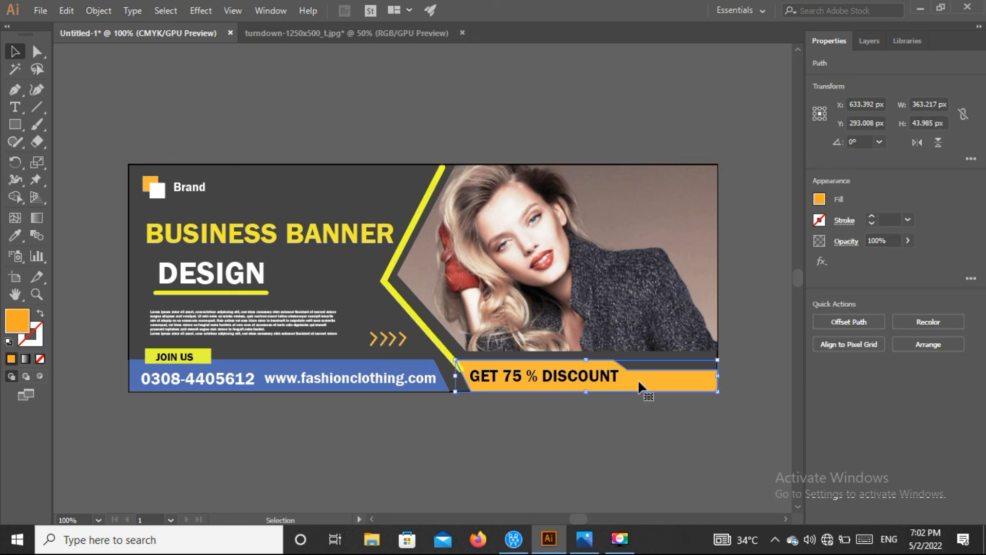
key(ctrl+shift+bracketright)
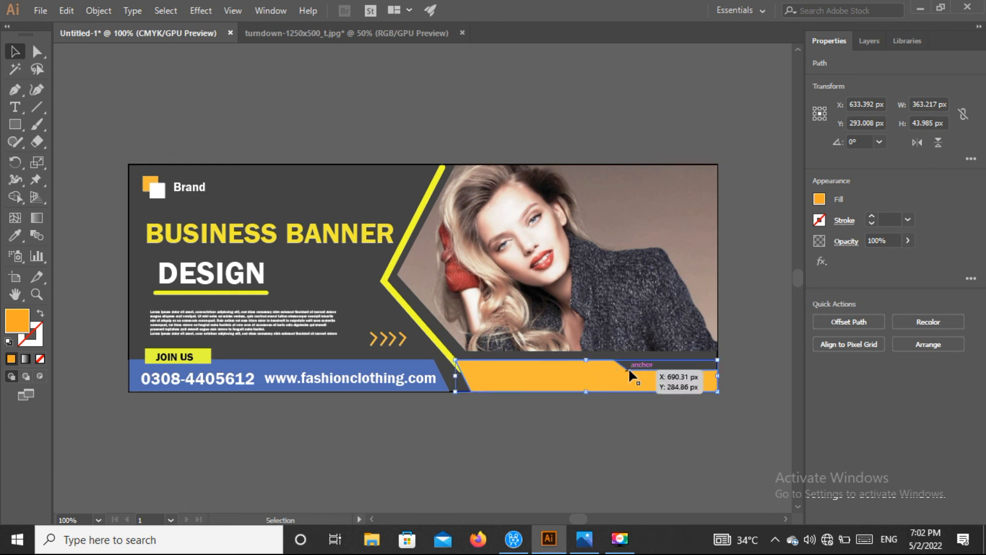
key(ctrl+z)
click(673, 459)
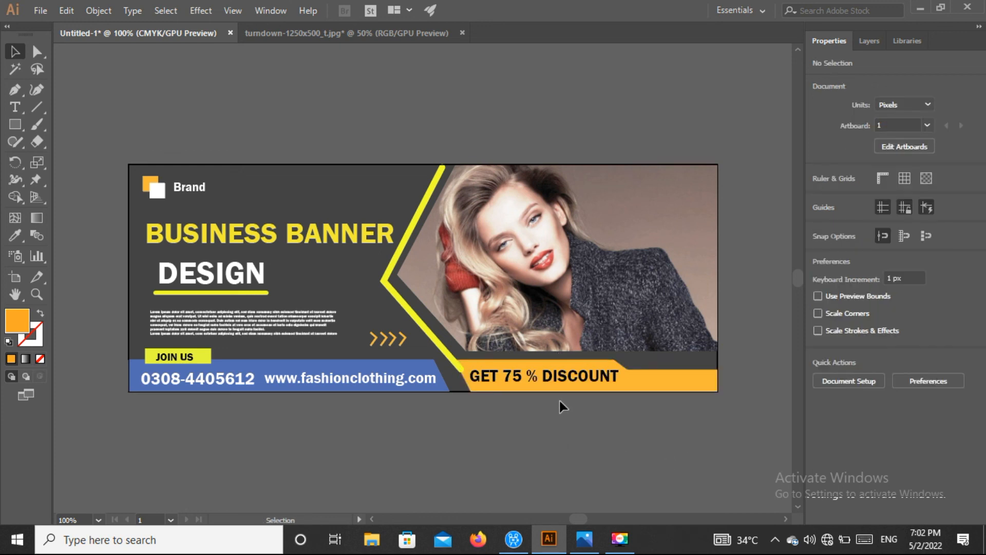
Step: Set the discount text aside below the banner, and bring the orange bar over the yellow line's lower end, enlarged to reach the banner's right edge
drag(573, 377, 465, 427)
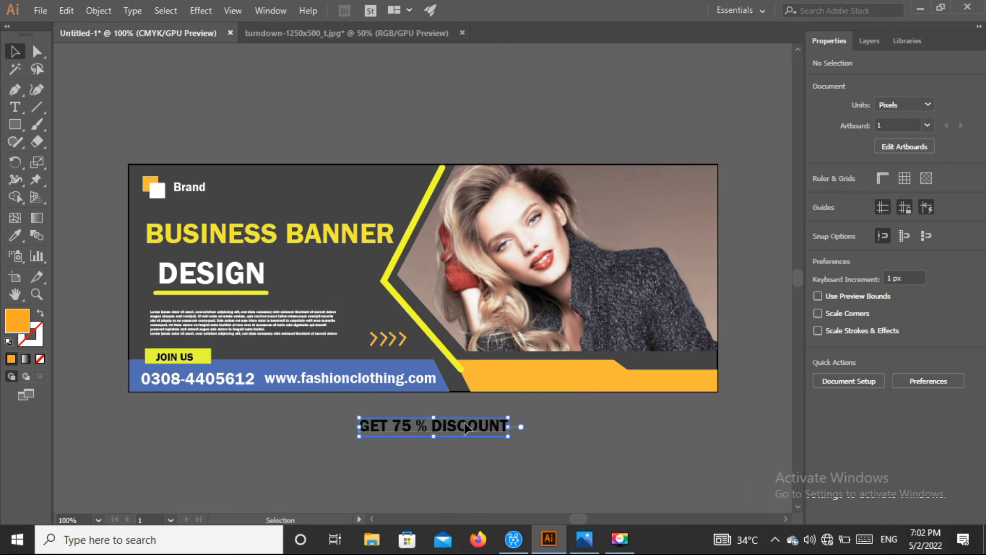
click(553, 386)
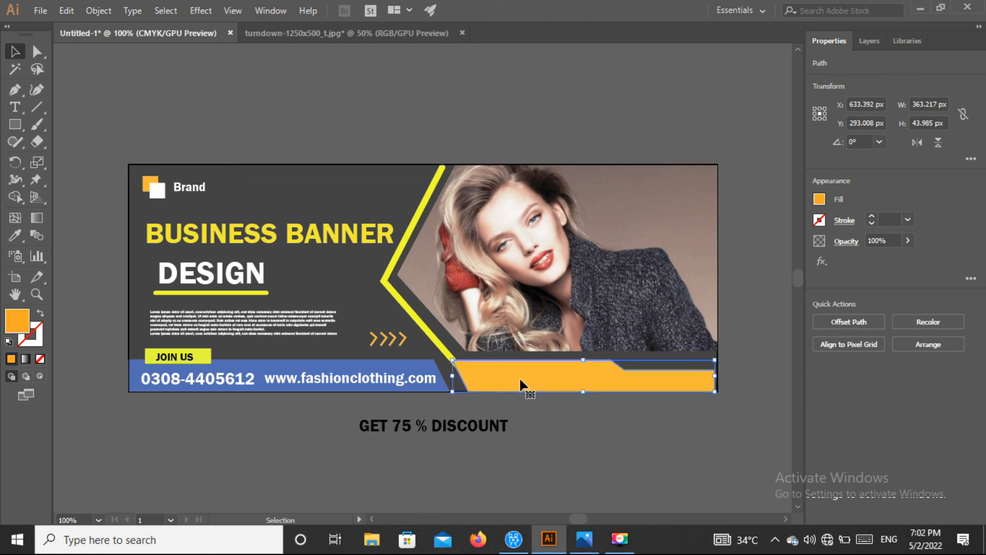
drag(712, 359, 720, 361)
click(746, 364)
Step: Place the GET 75 % DISCOUNT text back on the orange bar, in front of it, and deselect it
drag(476, 424, 582, 373)
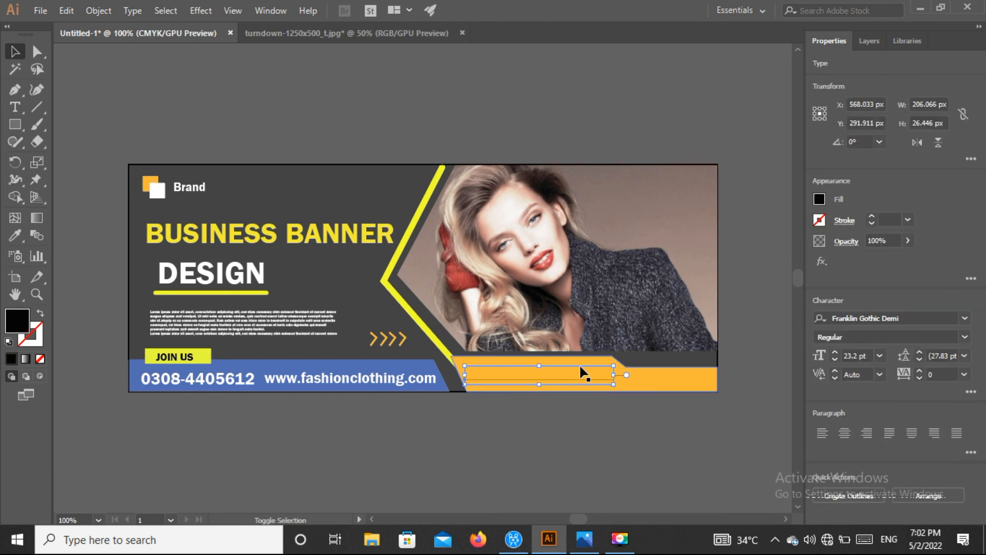
click(560, 430)
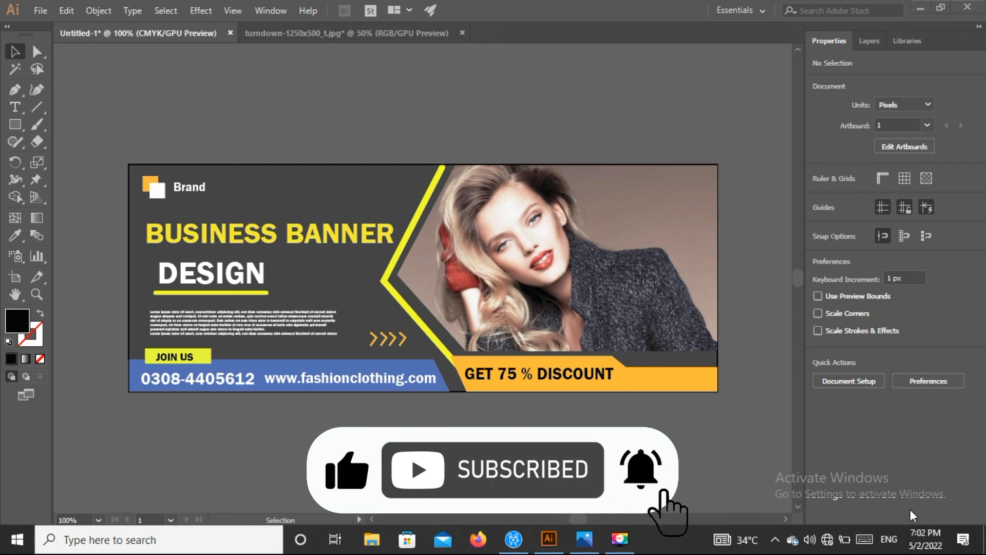
Step: Show the finished banner in Full Screen Mode
click(24, 398)
click(103, 427)
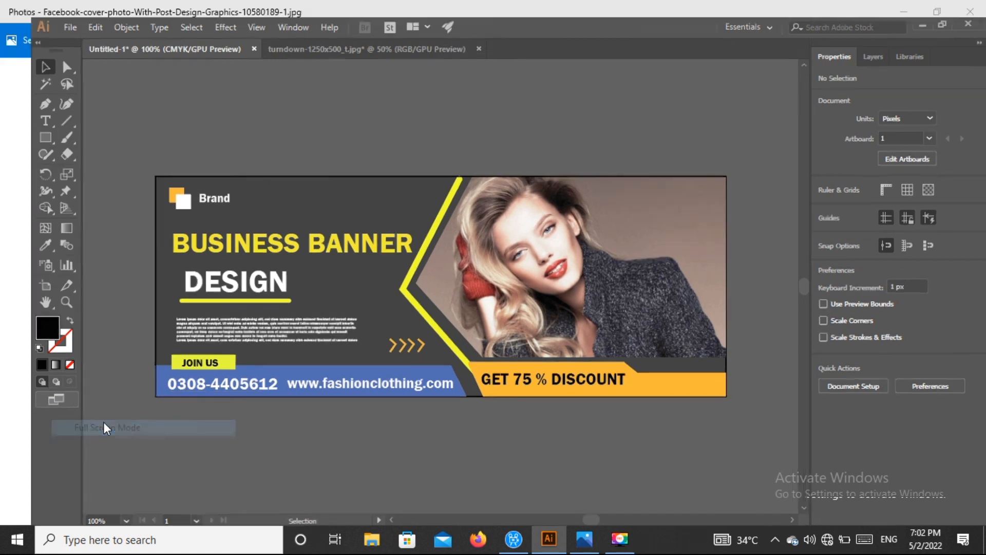